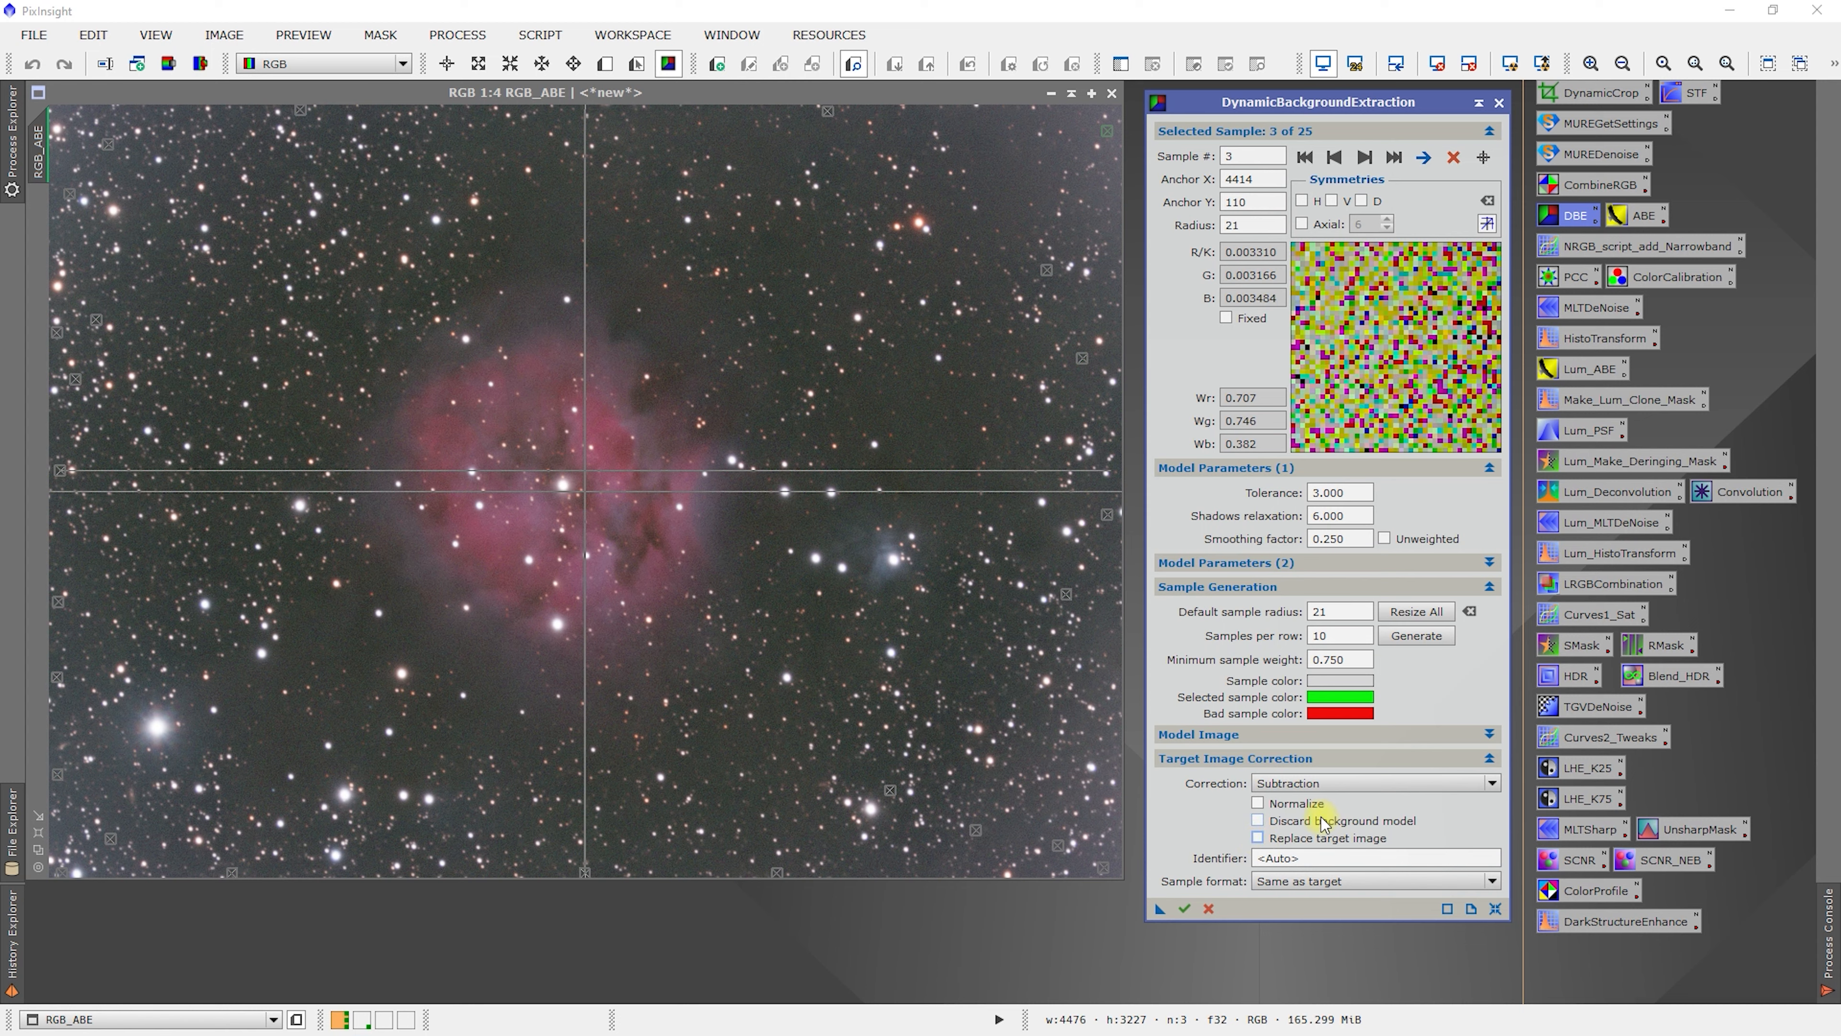
Step: Set the background model tolerance to 2 and resize all samples at the default radius of 21
{"action": "left_click", "coordinate": [1244, 759]}
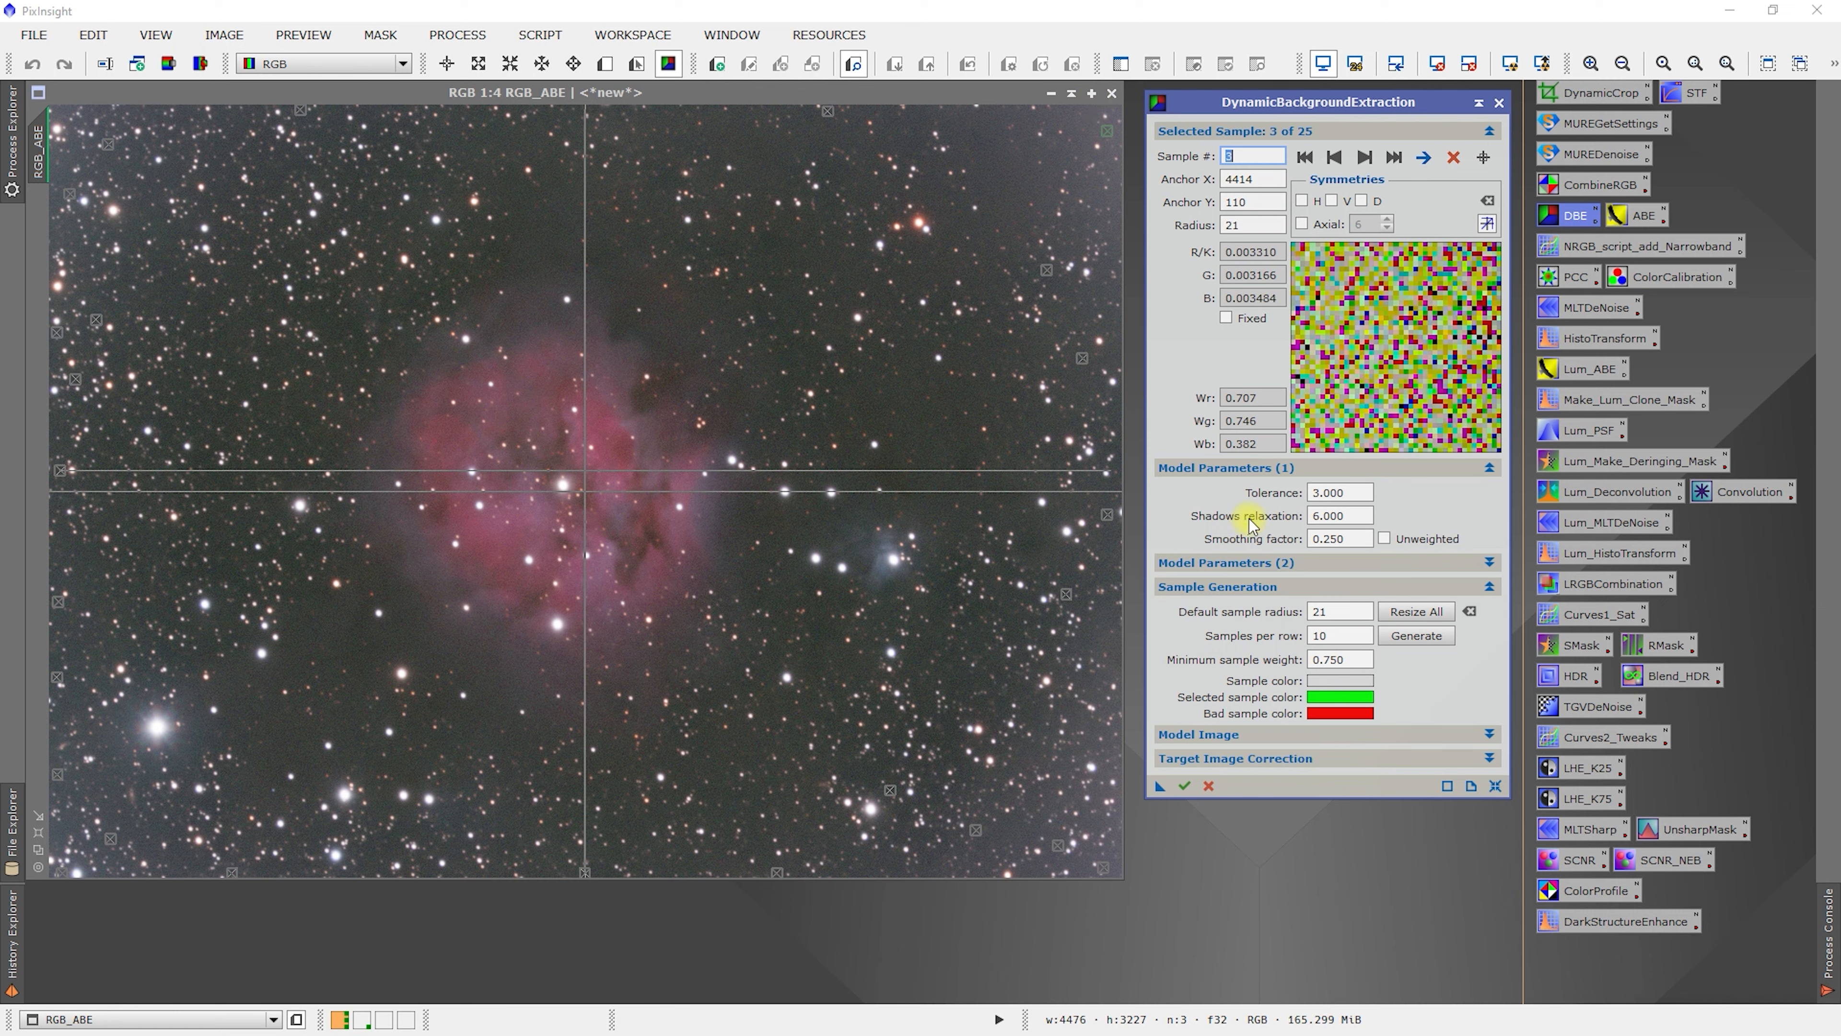
{"action": "left_click", "coordinate": [1358, 491]}
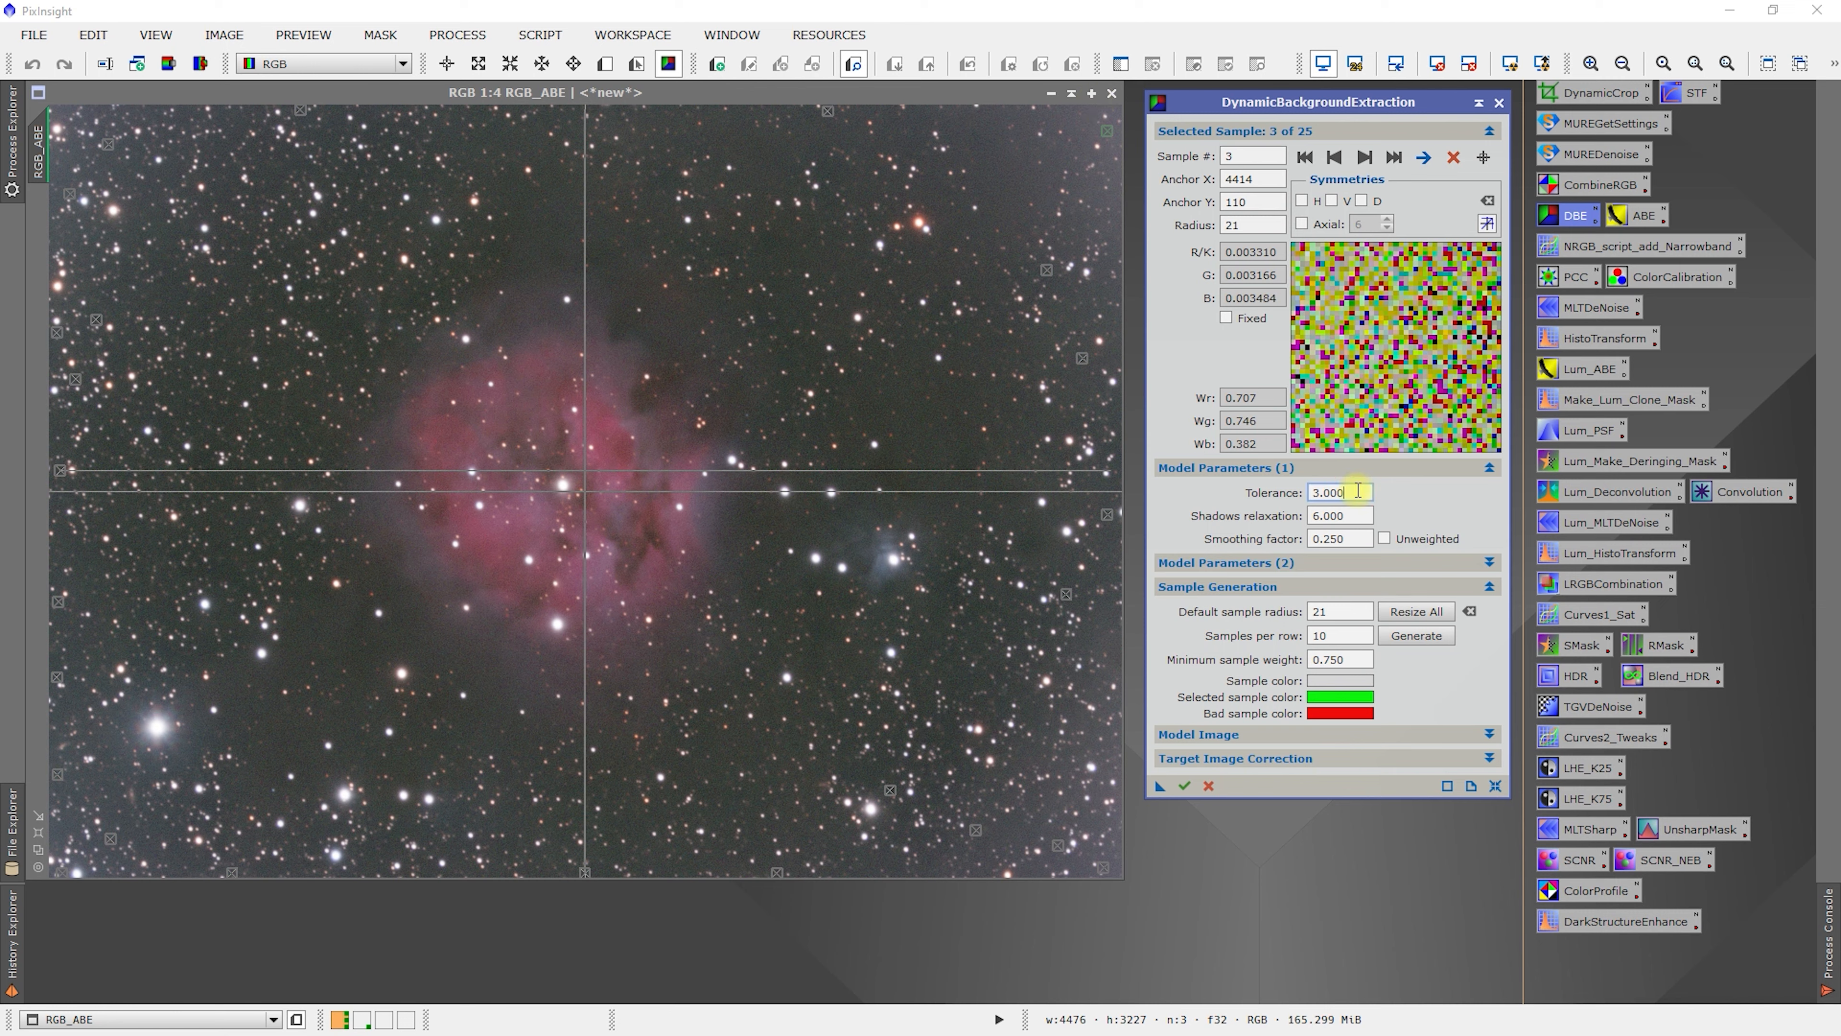
{"action": "mouse_move", "coordinate": [1273, 500]}
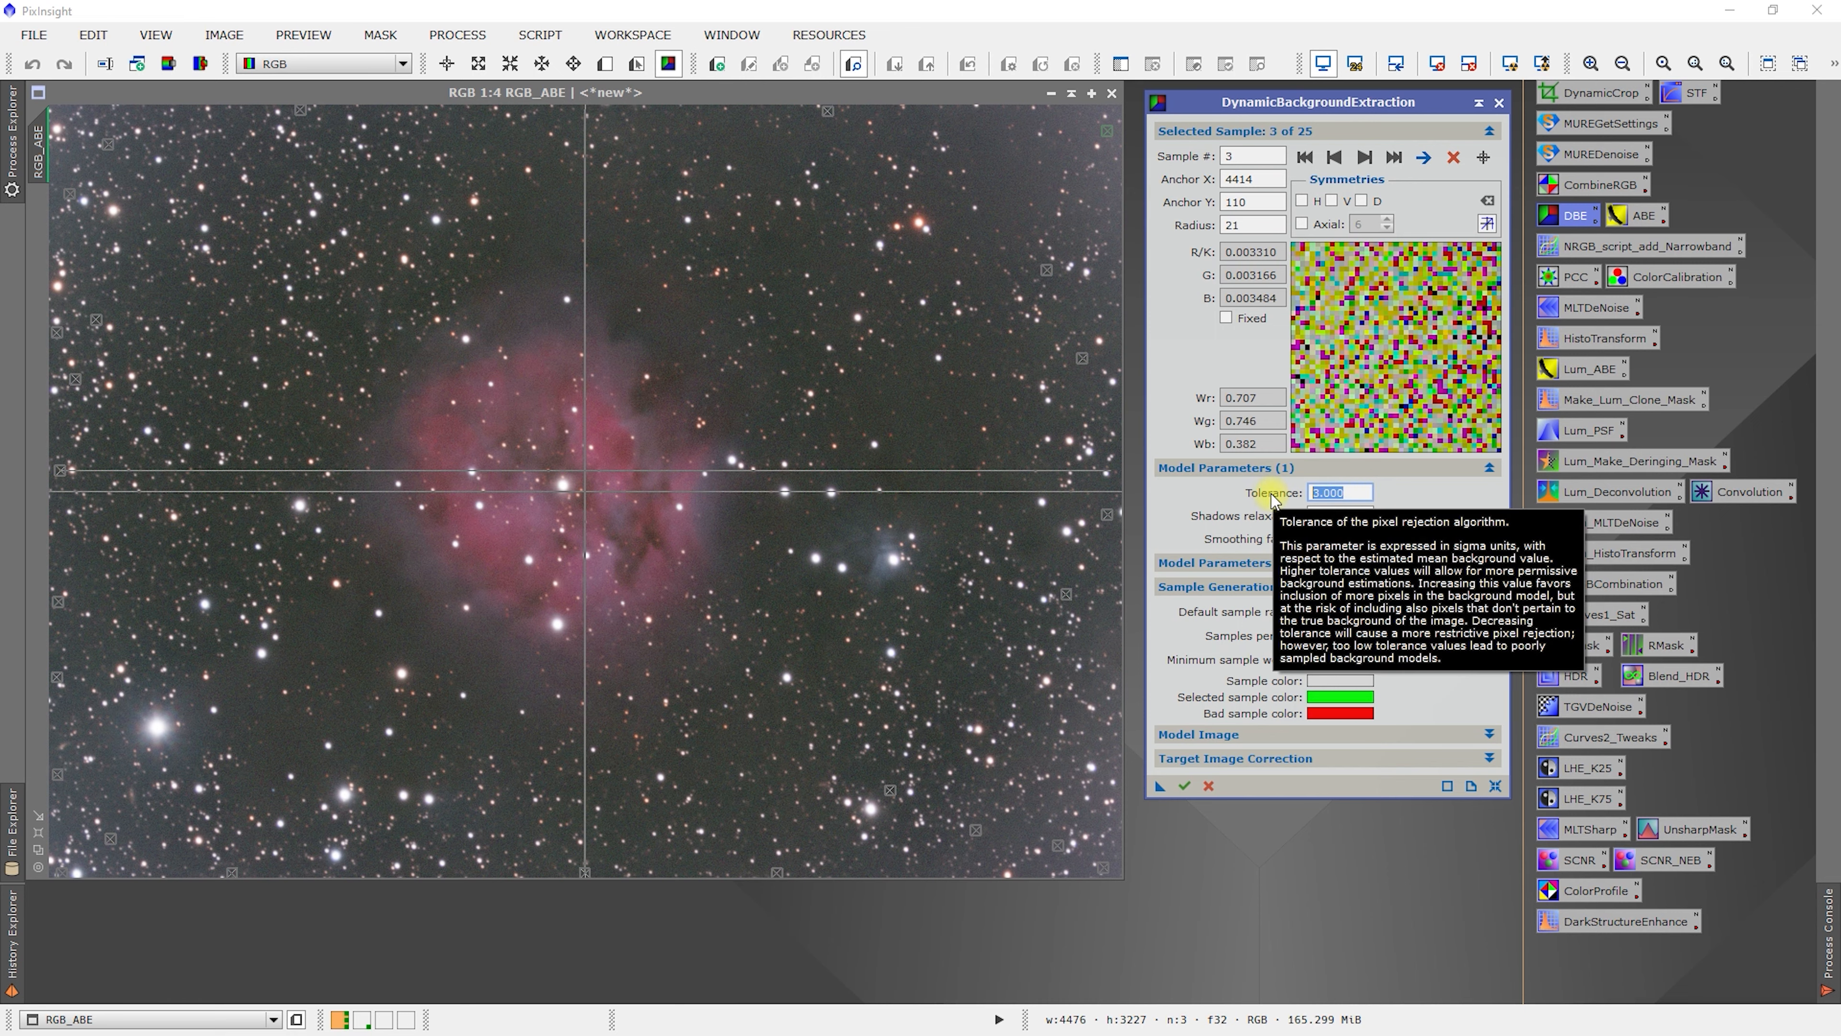
{"action": "type", "text": "2"}
{"action": "key", "text": "Return"}
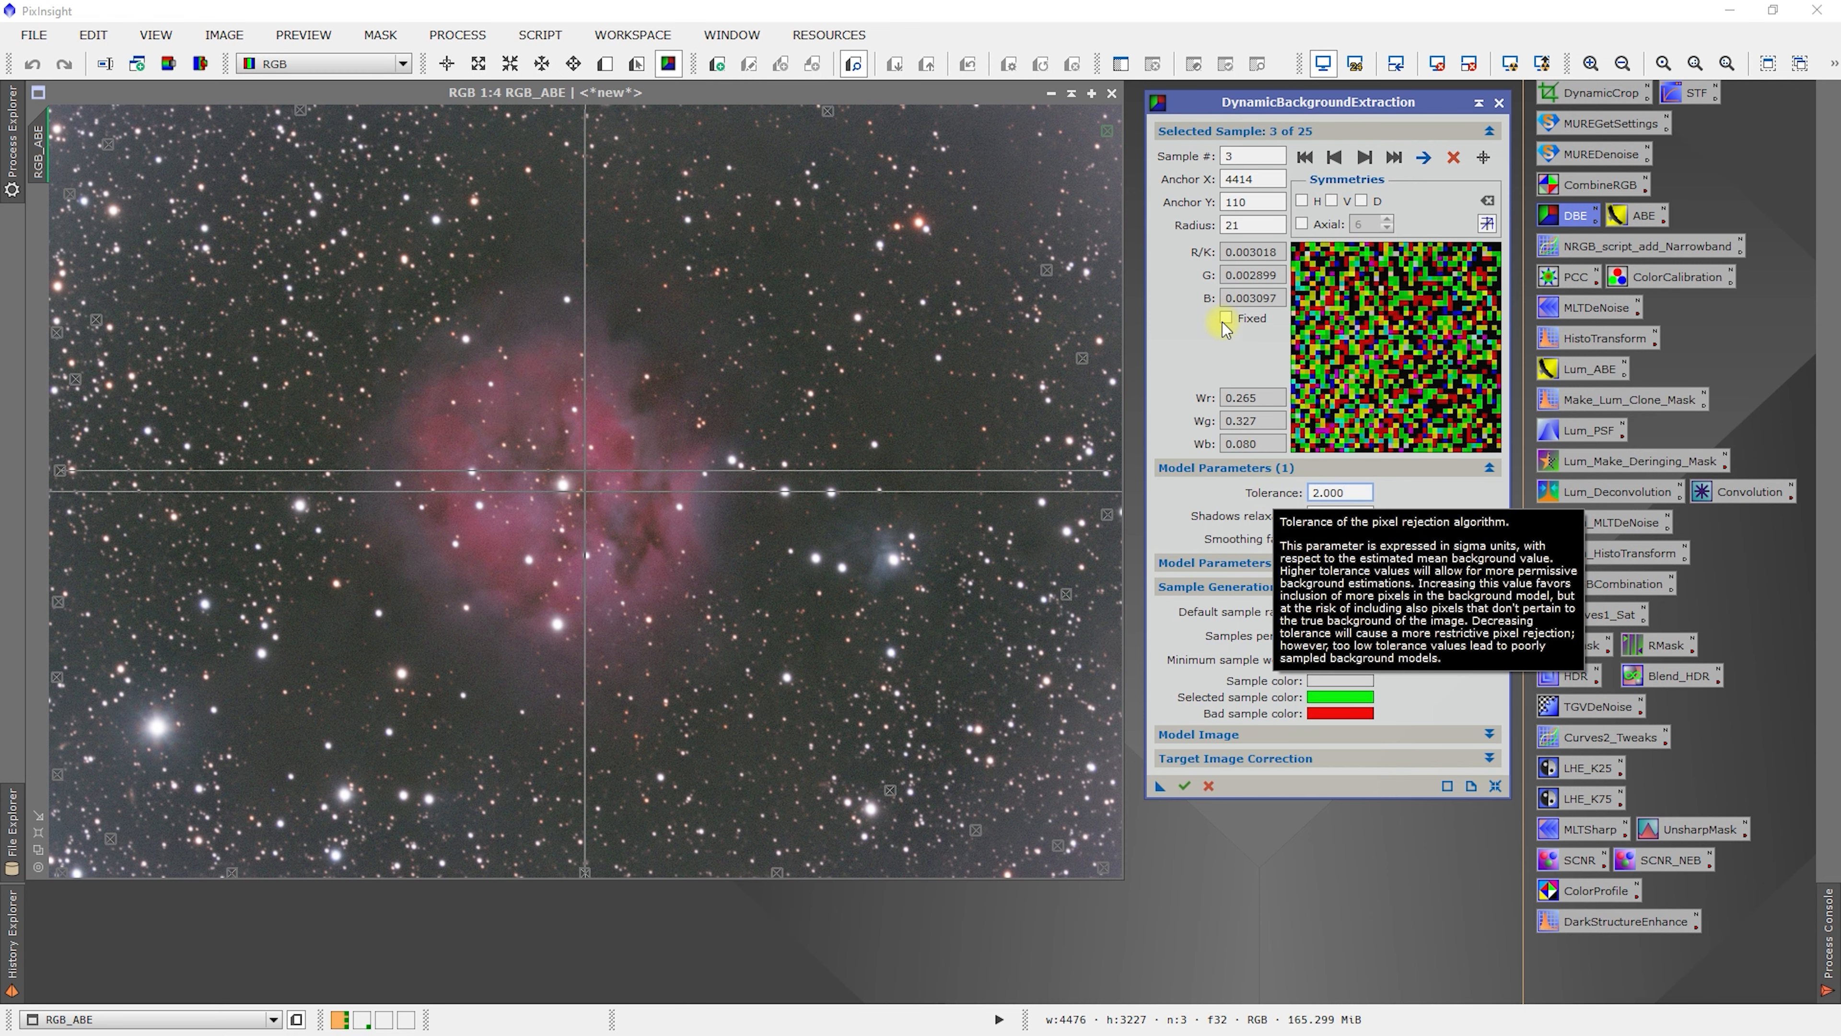
{"action": "left_click", "coordinate": [1431, 613]}
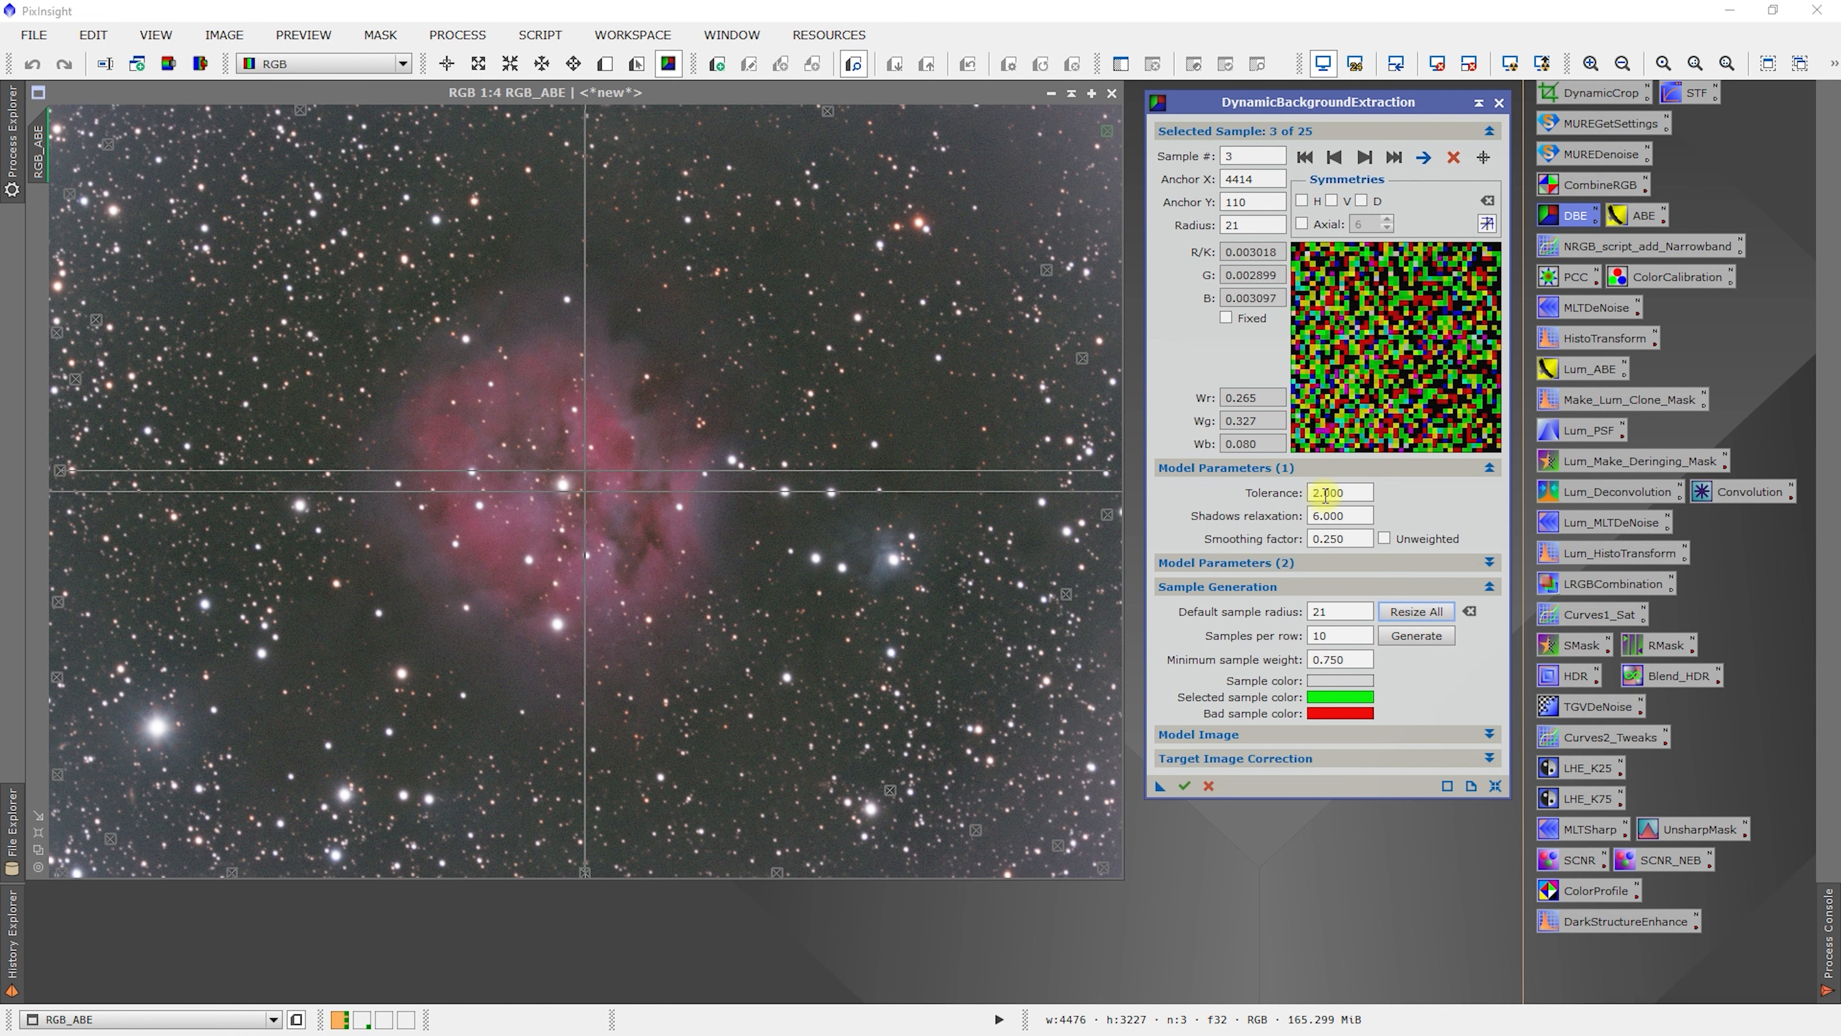
Step: Set the tolerance to 1 and resize all background samples with the default radius
{"action": "left_click", "coordinate": [1359, 487]}
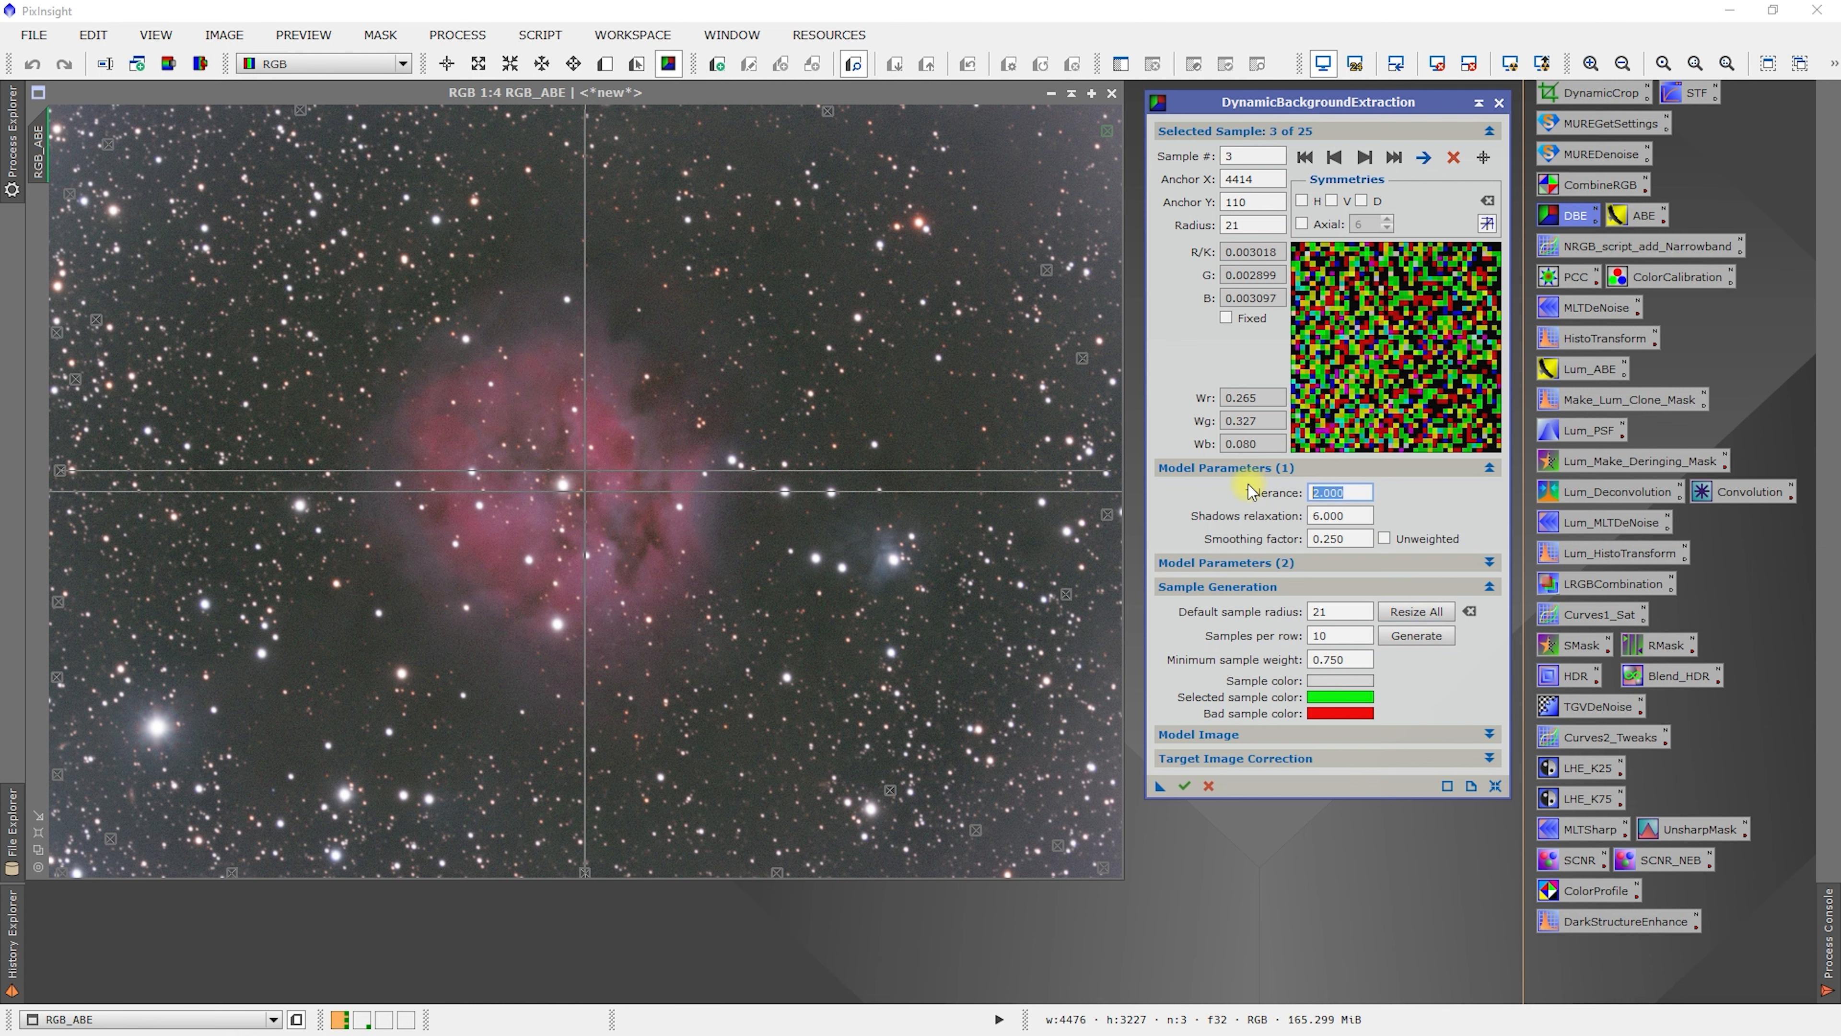
{"action": "key", "text": "Return"}
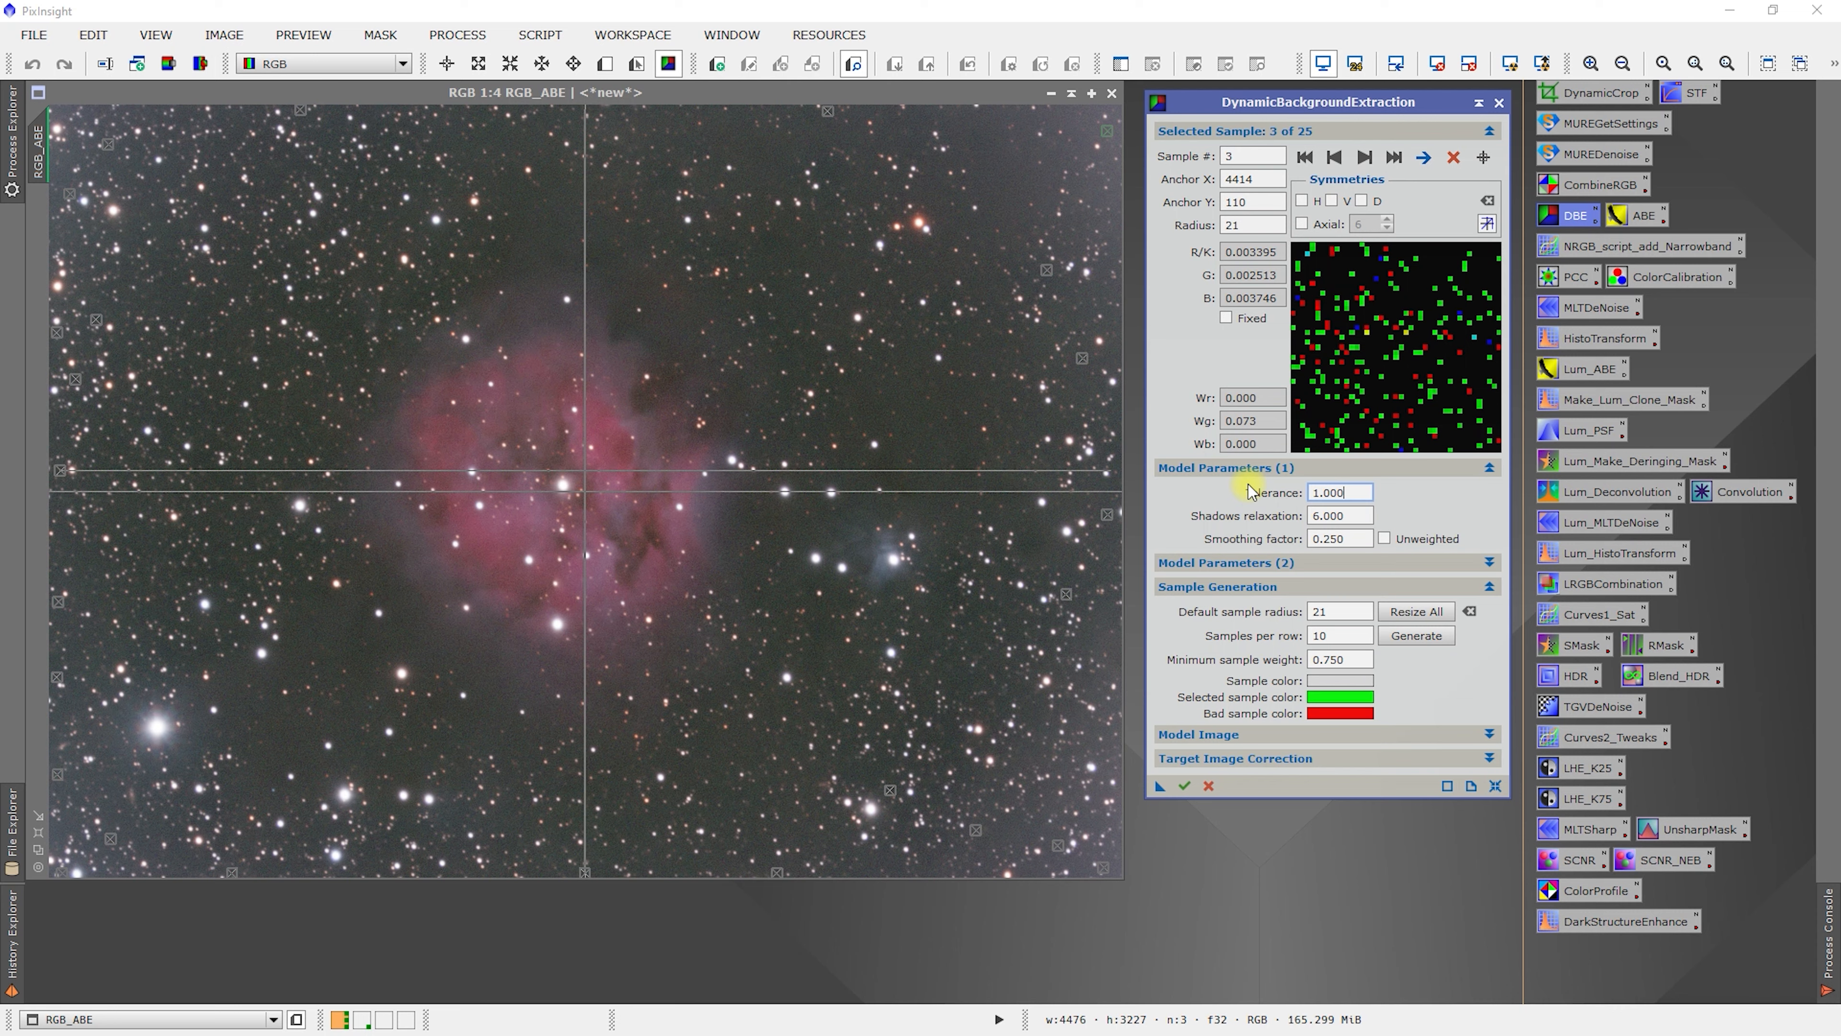
{"action": "left_click", "coordinate": [1415, 614]}
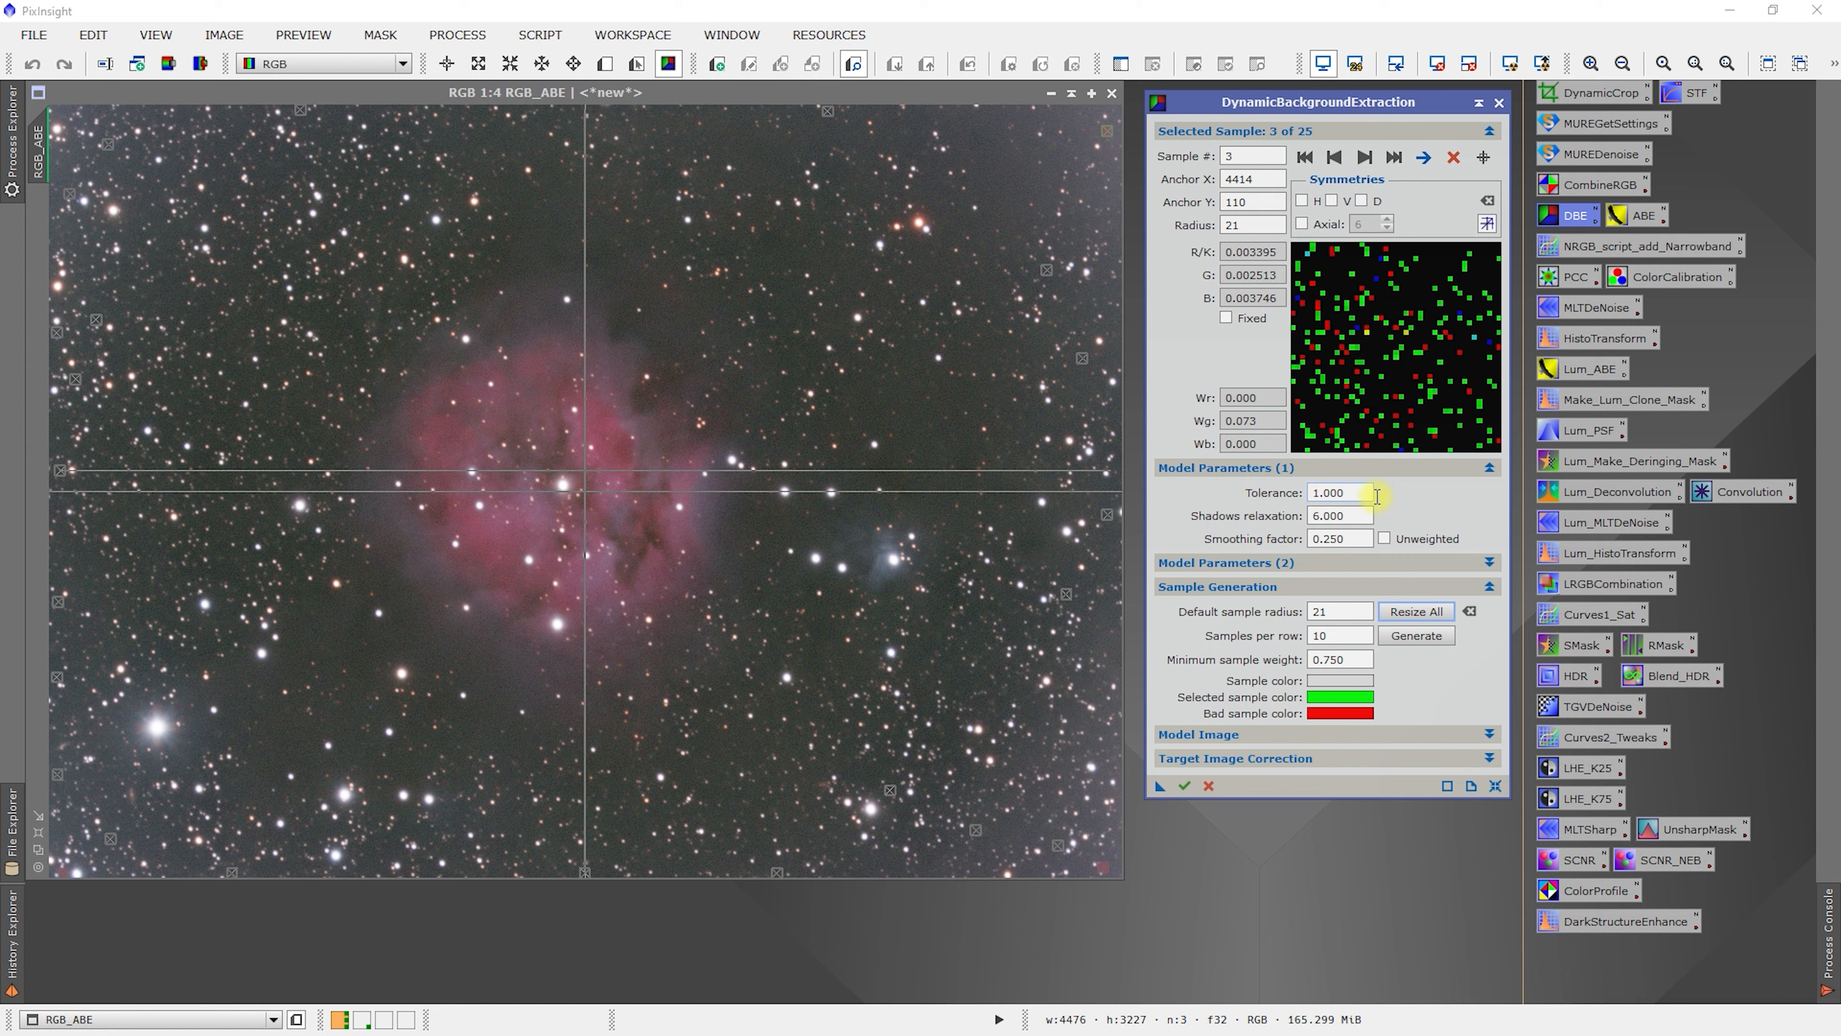
Step: Set the tolerance to 1.5 and inspect the samples in the image's lower-right and upper-right corners
{"action": "left_click_drag", "start_coordinate": [1364, 493], "coordinate": [1274, 488]}
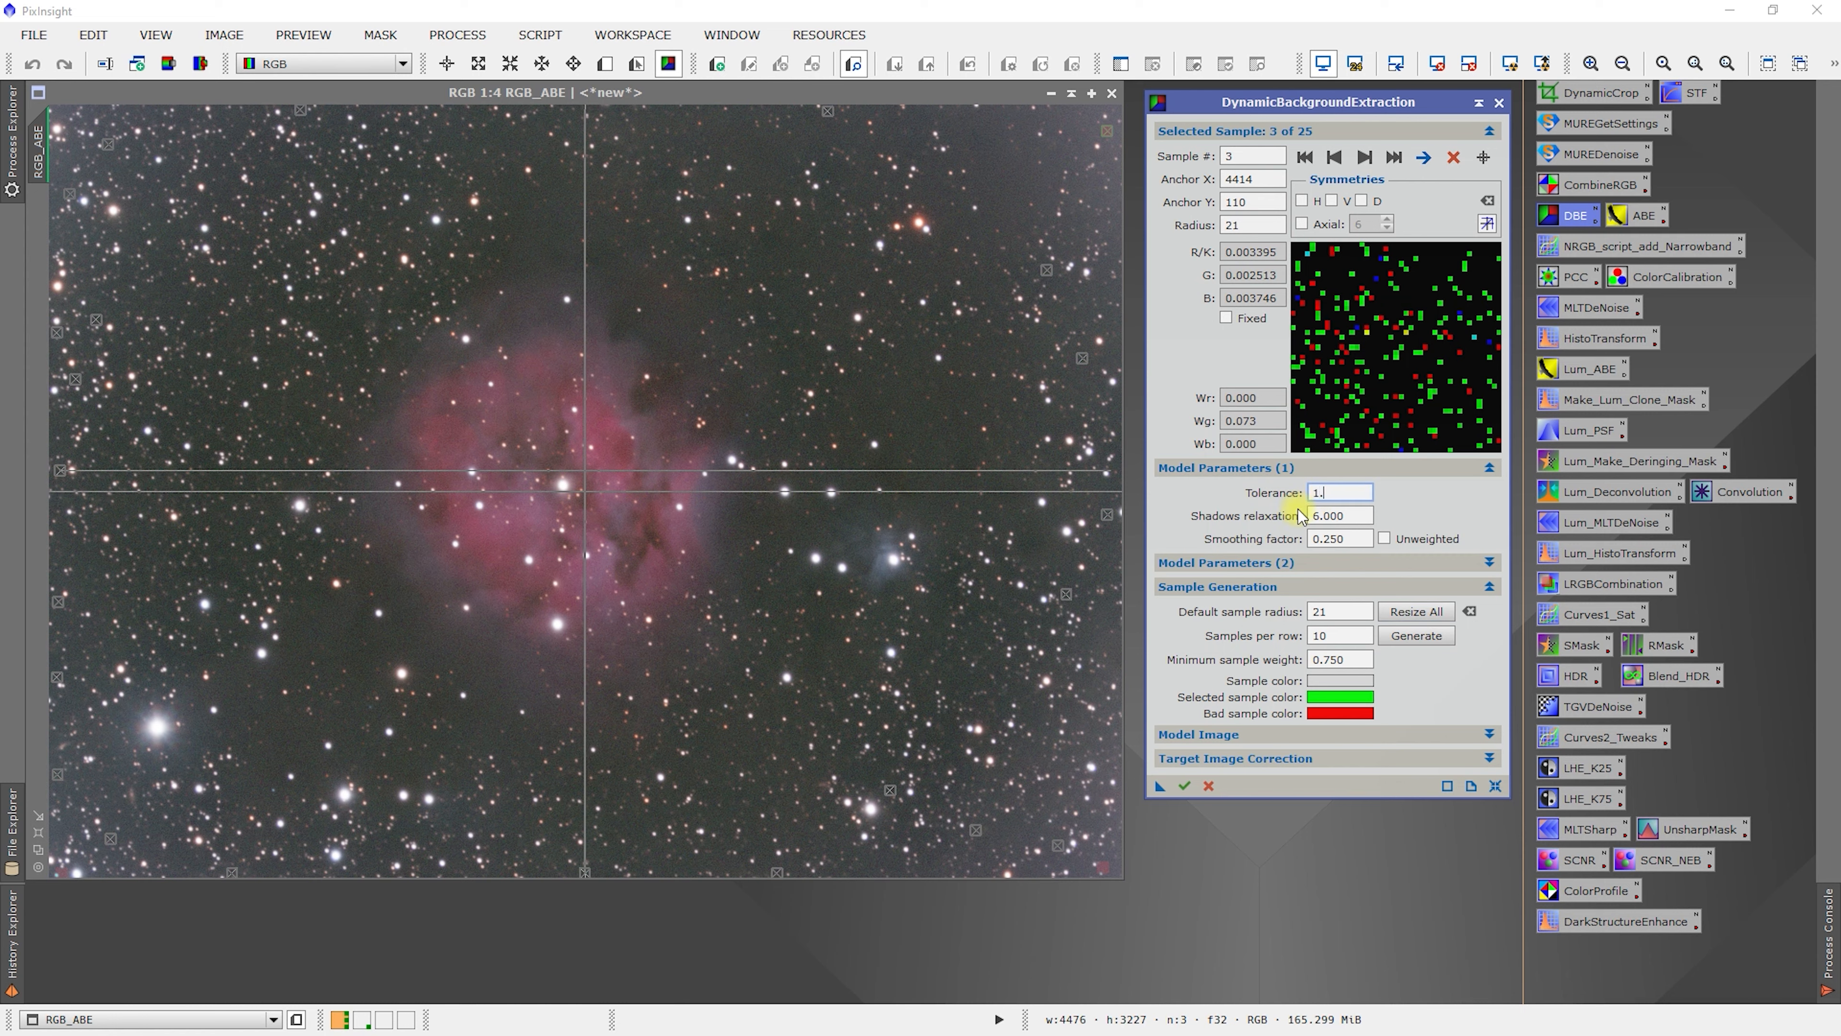
{"action": "key", "text": "Tab"}
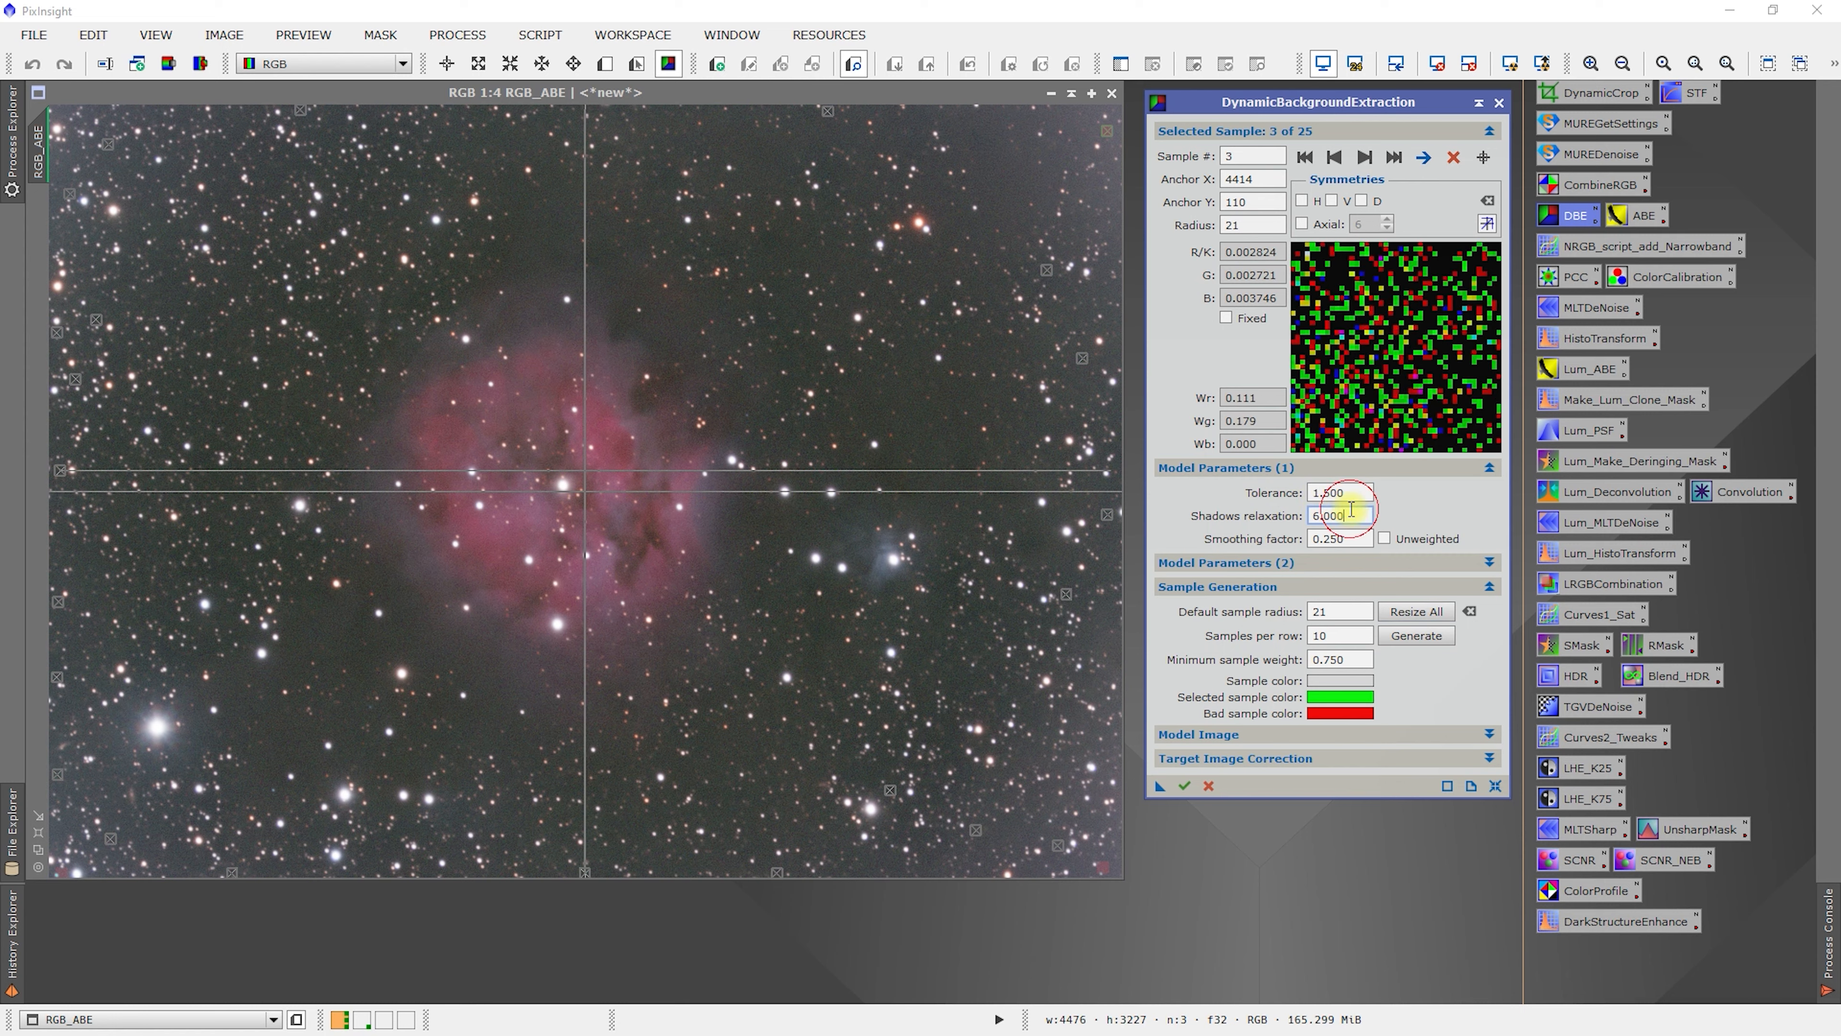
{"action": "left_click", "coordinate": [1102, 867]}
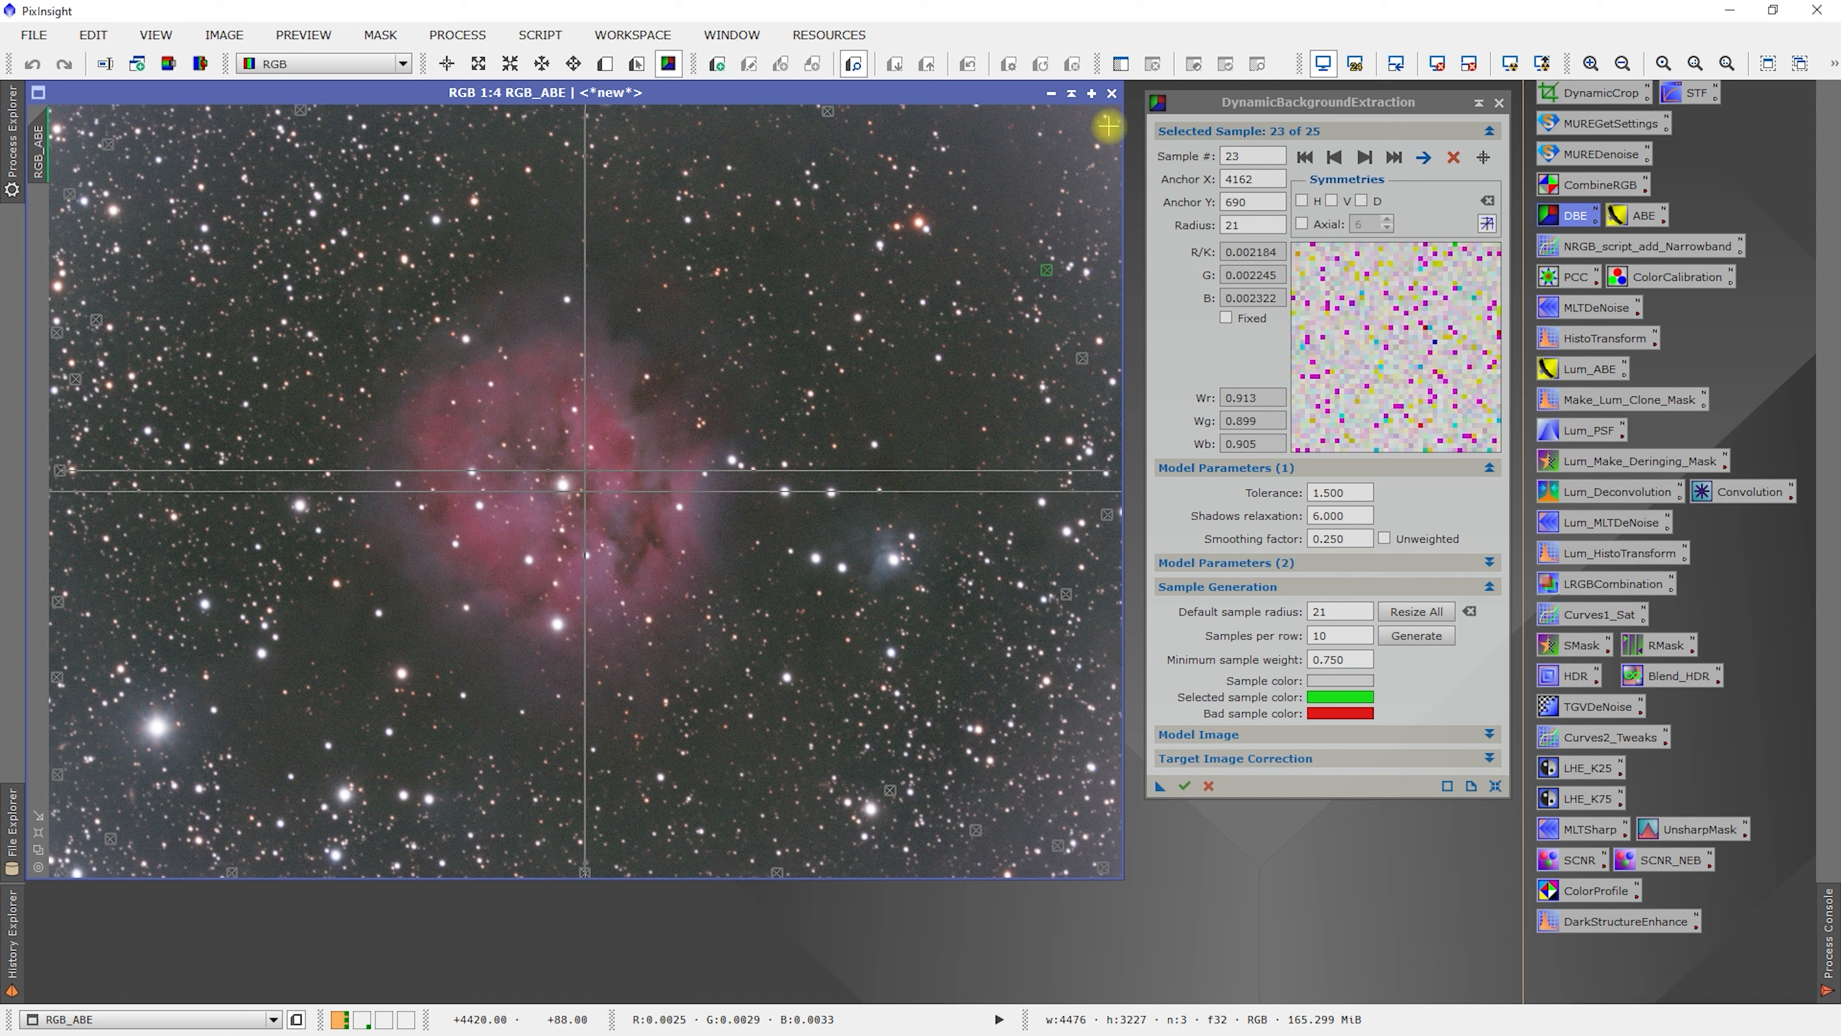
{"action": "left_click", "coordinate": [1107, 131]}
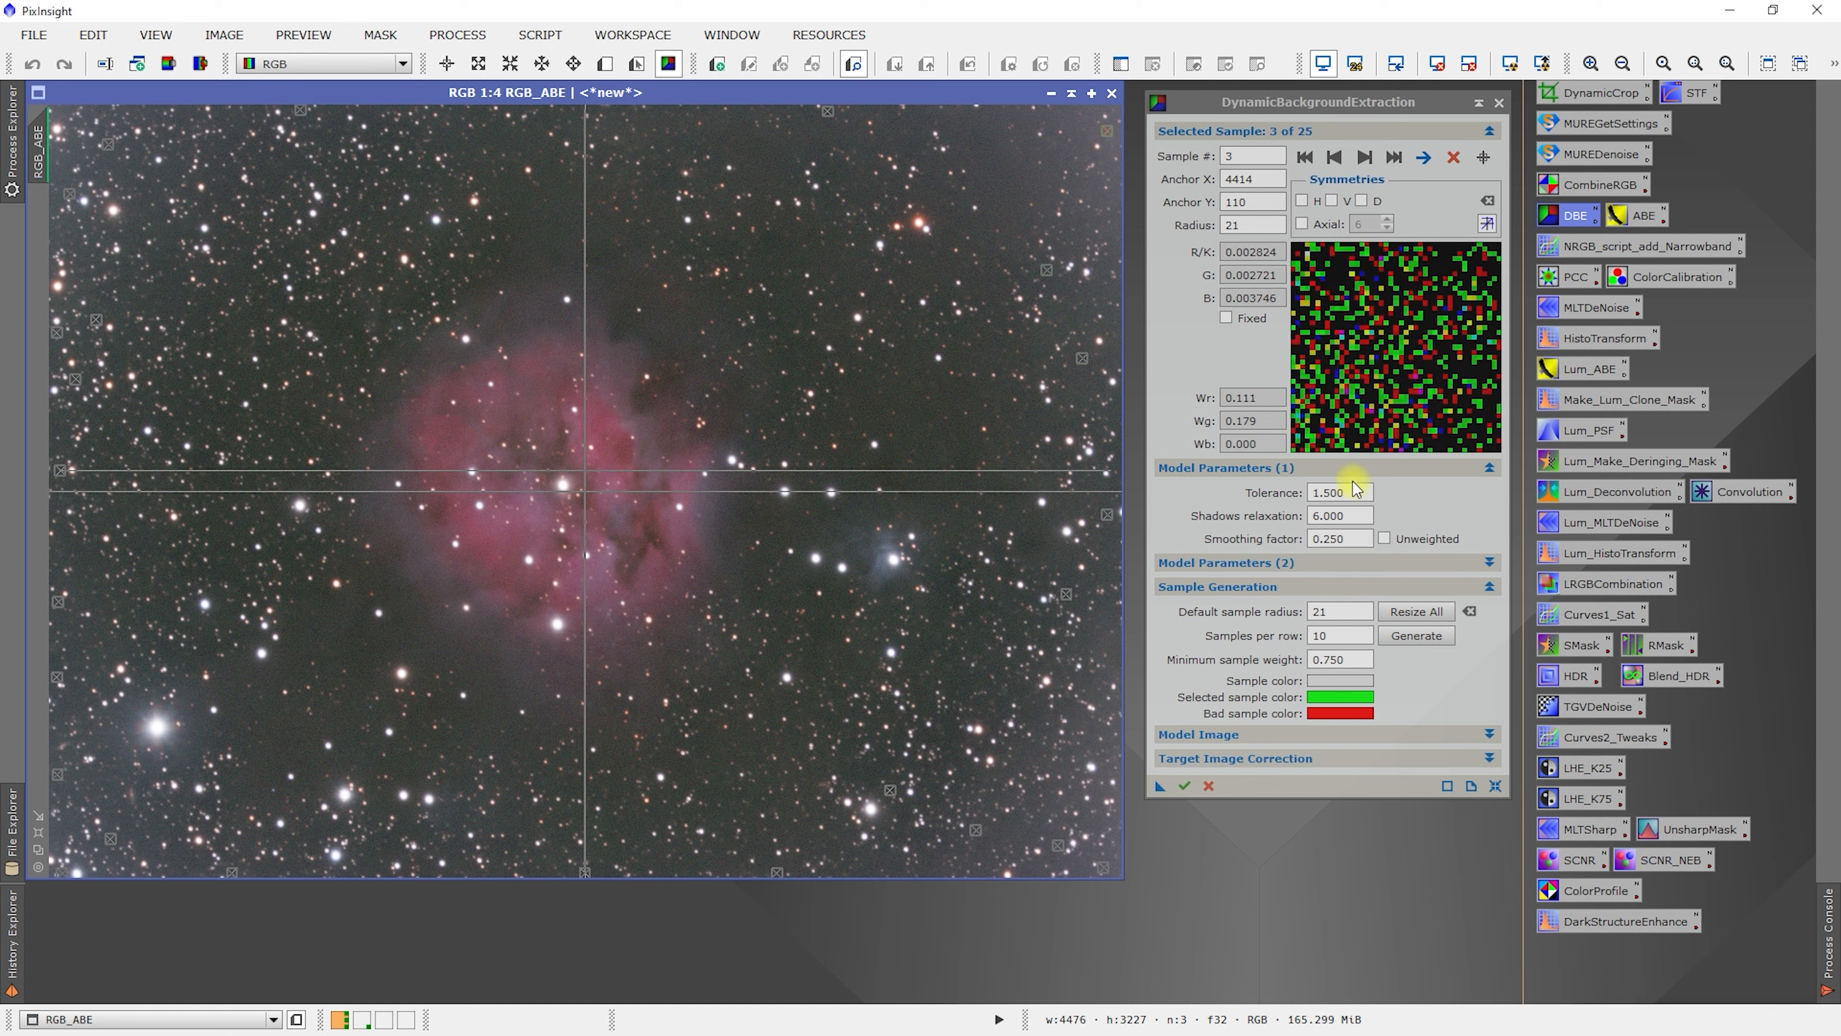
Step: Return the tolerance to 2 and reapply the default radius to all background samples
{"action": "left_click", "coordinate": [1355, 488]}
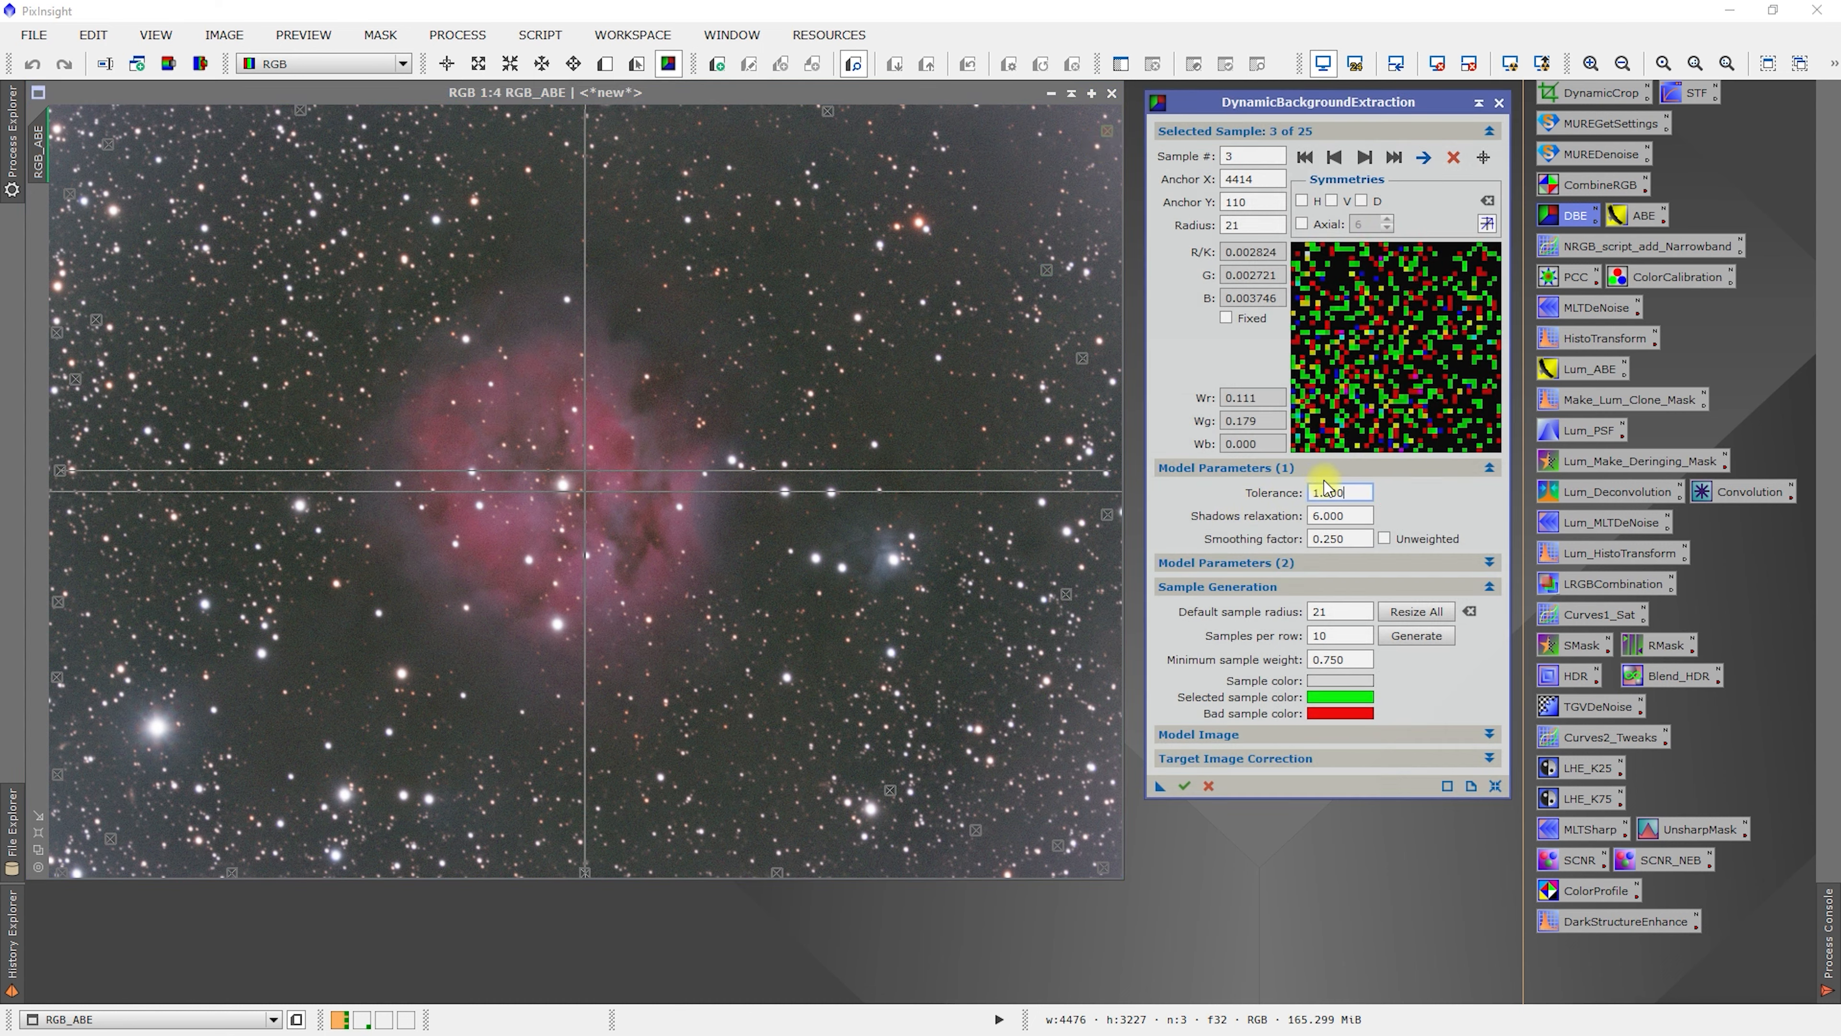
{"action": "left_click_drag", "start_coordinate": [1361, 493], "coordinate": [1282, 500]}
{"action": "type", "text": "2."}
{"action": "key", "text": "Return"}
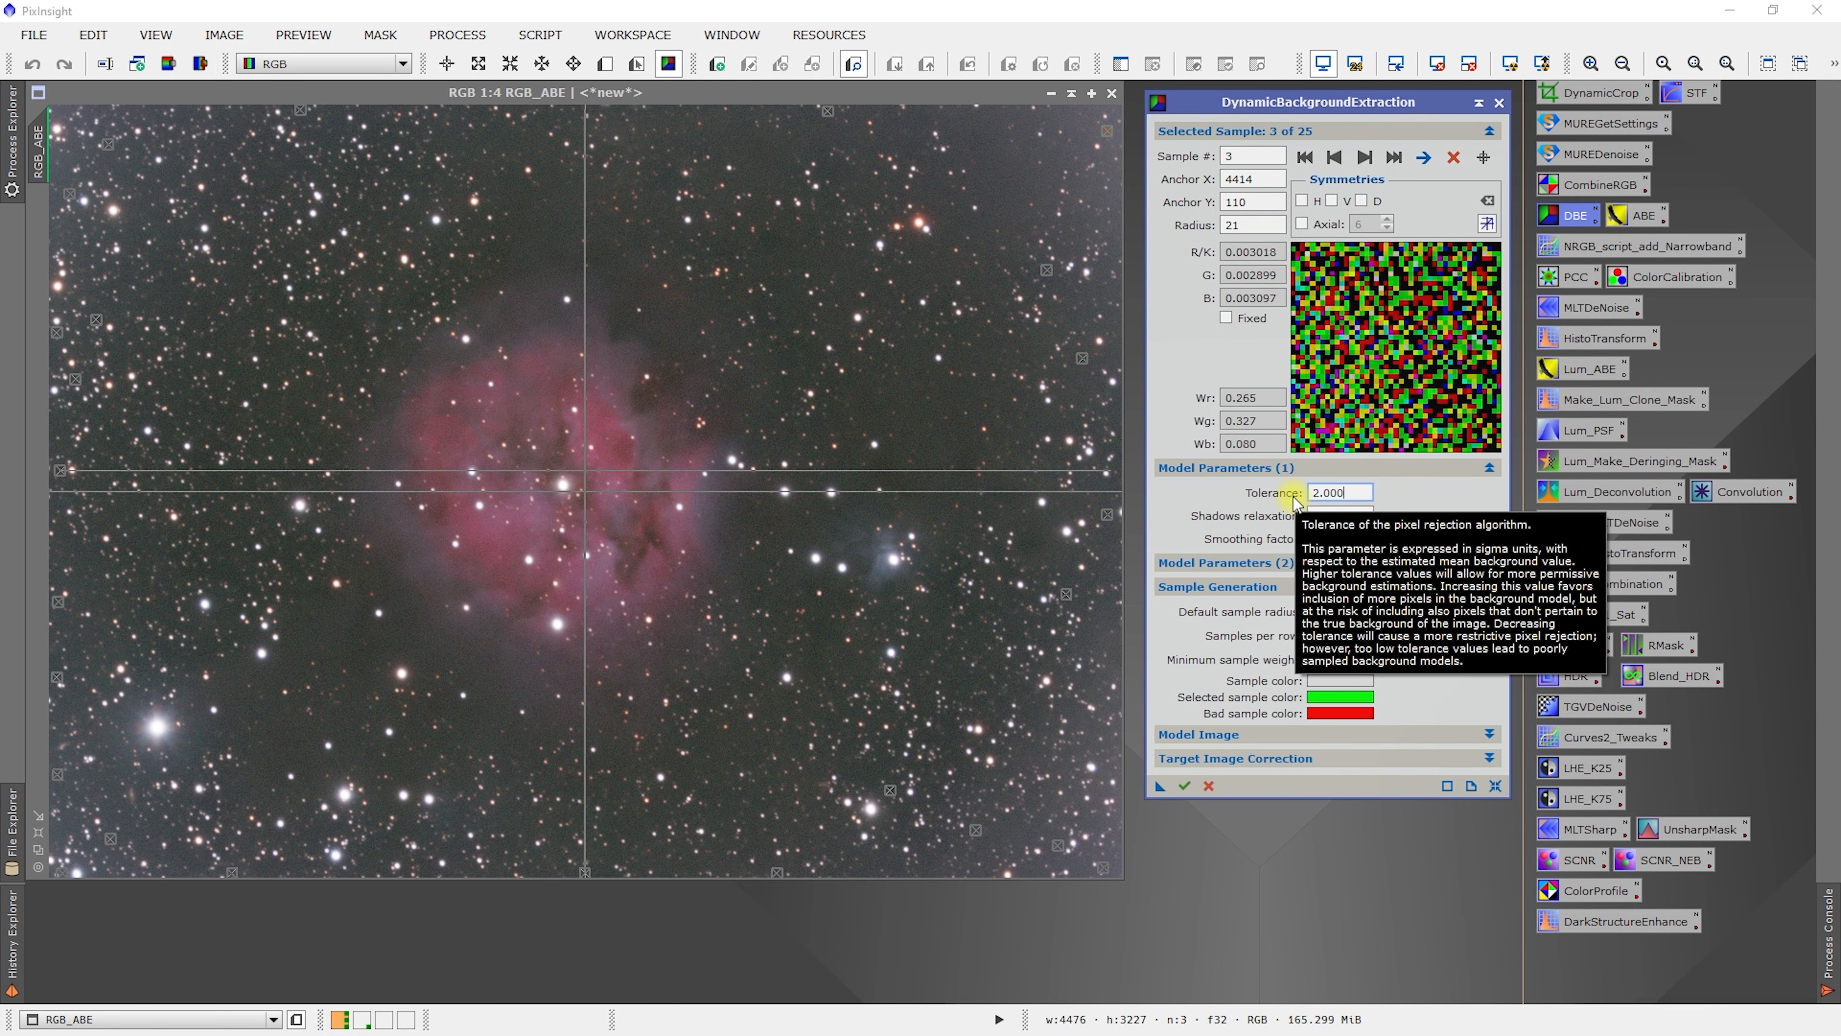
{"action": "left_click", "coordinate": [1224, 500]}
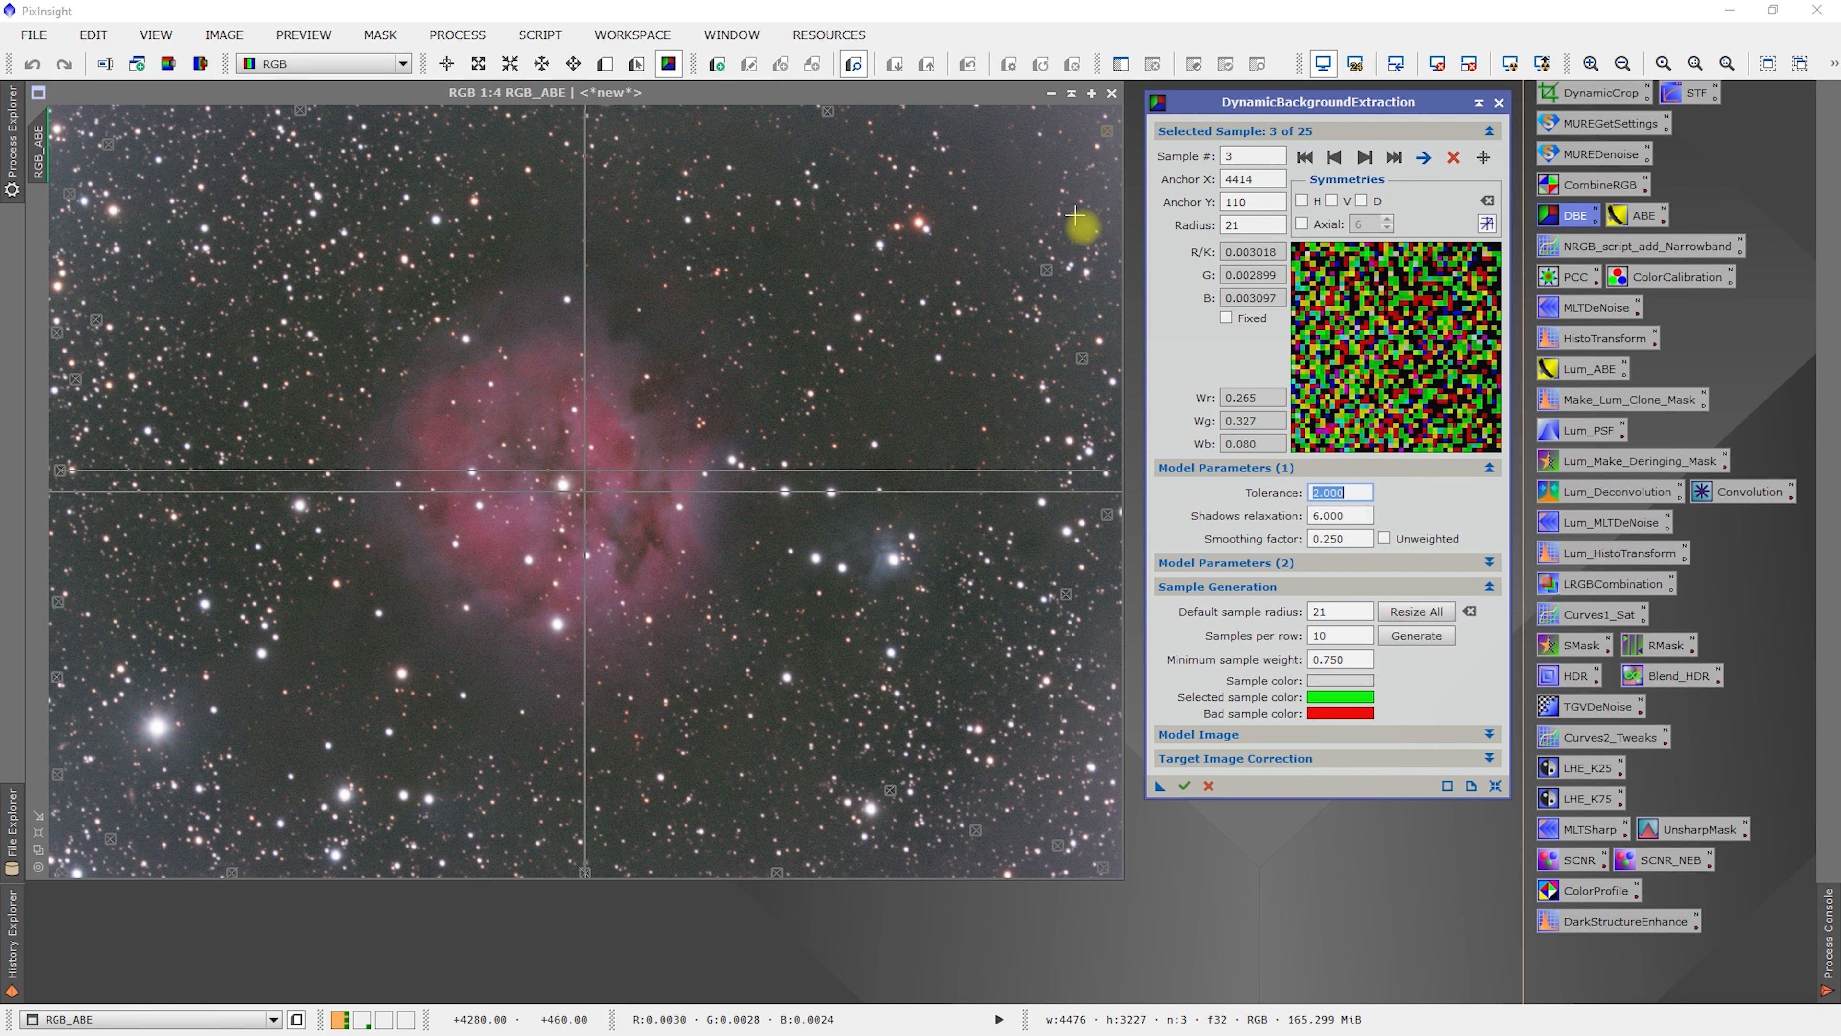
{"action": "left_click", "coordinate": [1438, 611]}
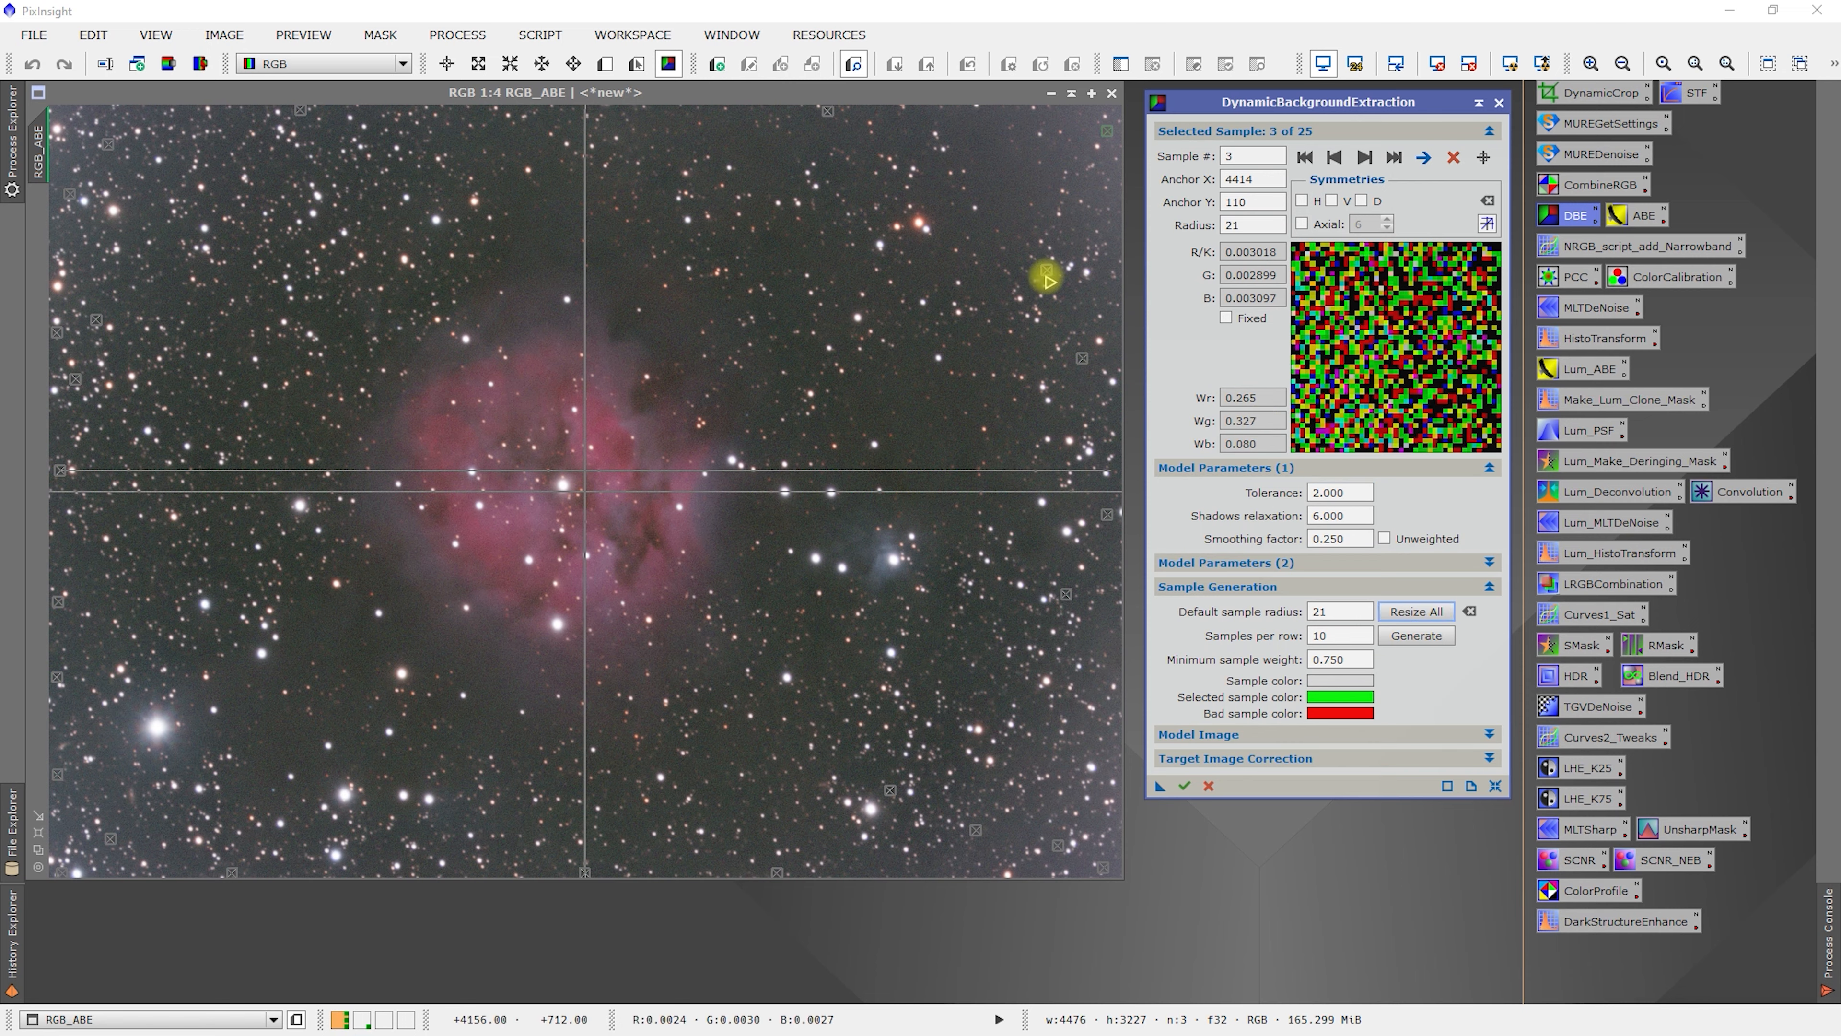
{"action": "left_click", "coordinate": [1048, 276]}
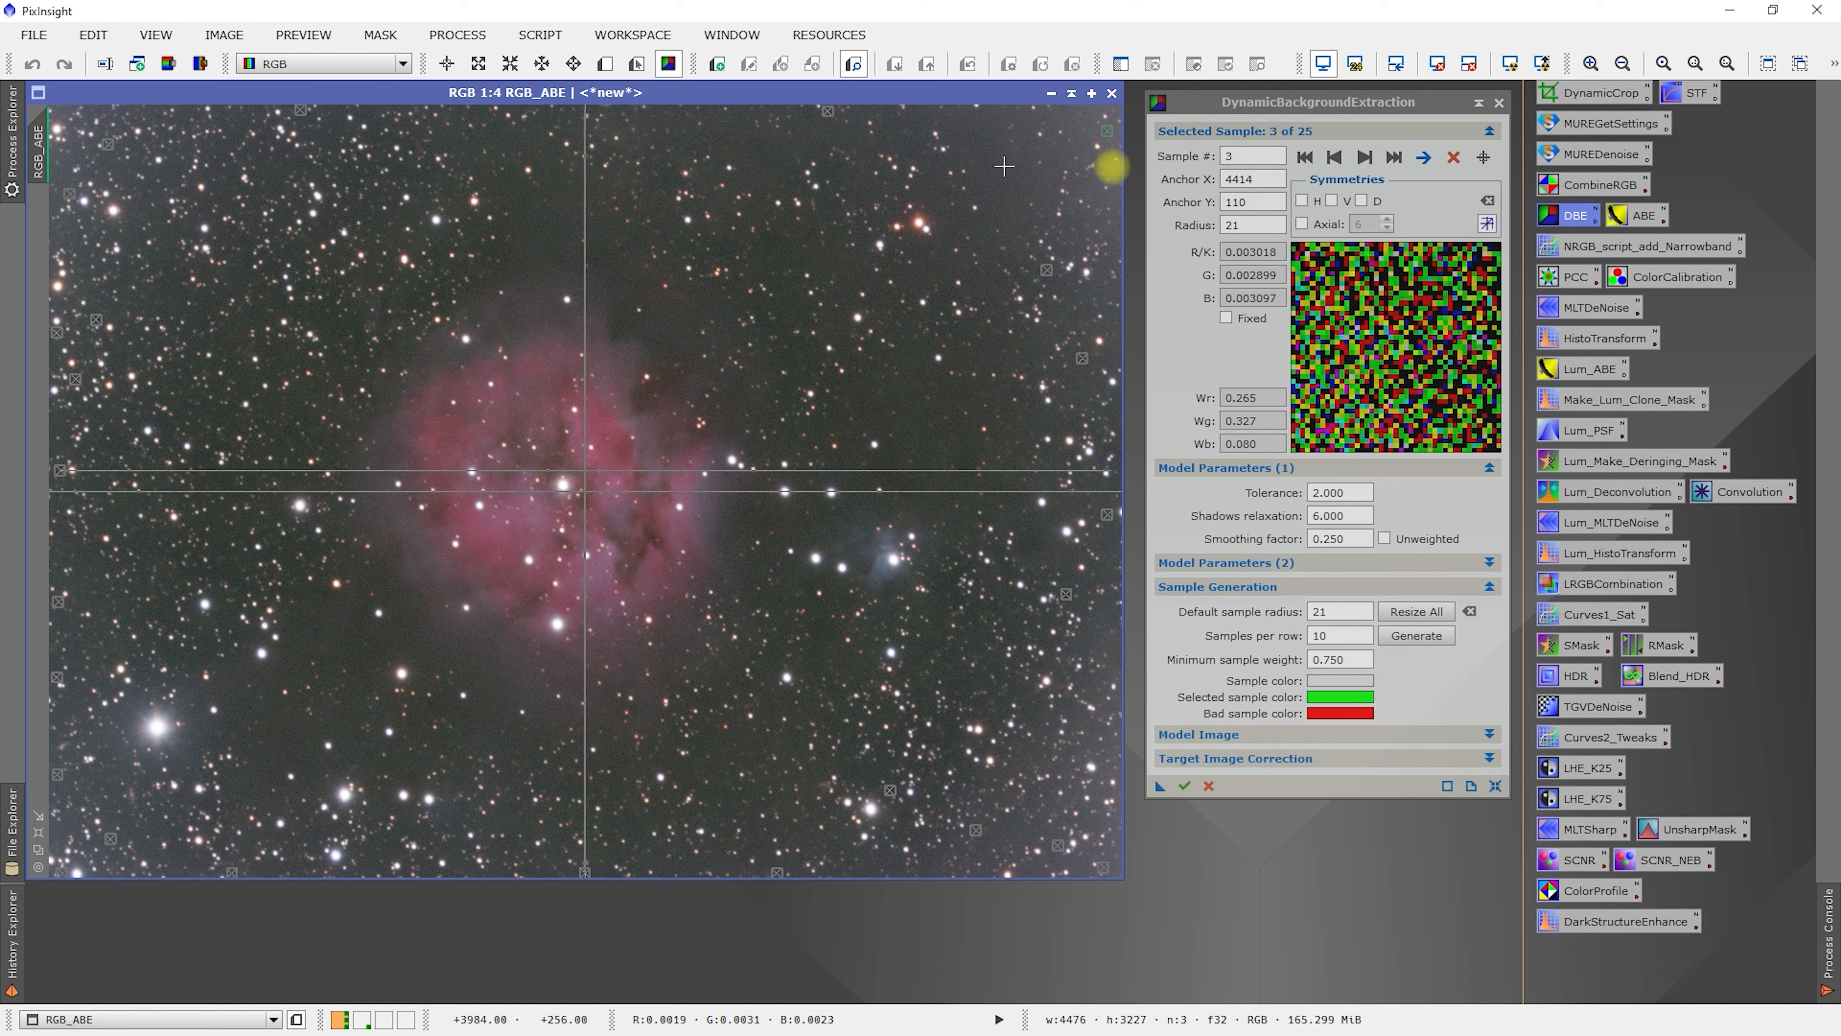
Step: Move the image's lower-left corner sample to about X 66, Y 3009 and the nearby bottom-edge sample to about X 636, Y 3173
{"action": "left_click", "coordinate": [1304, 158]}
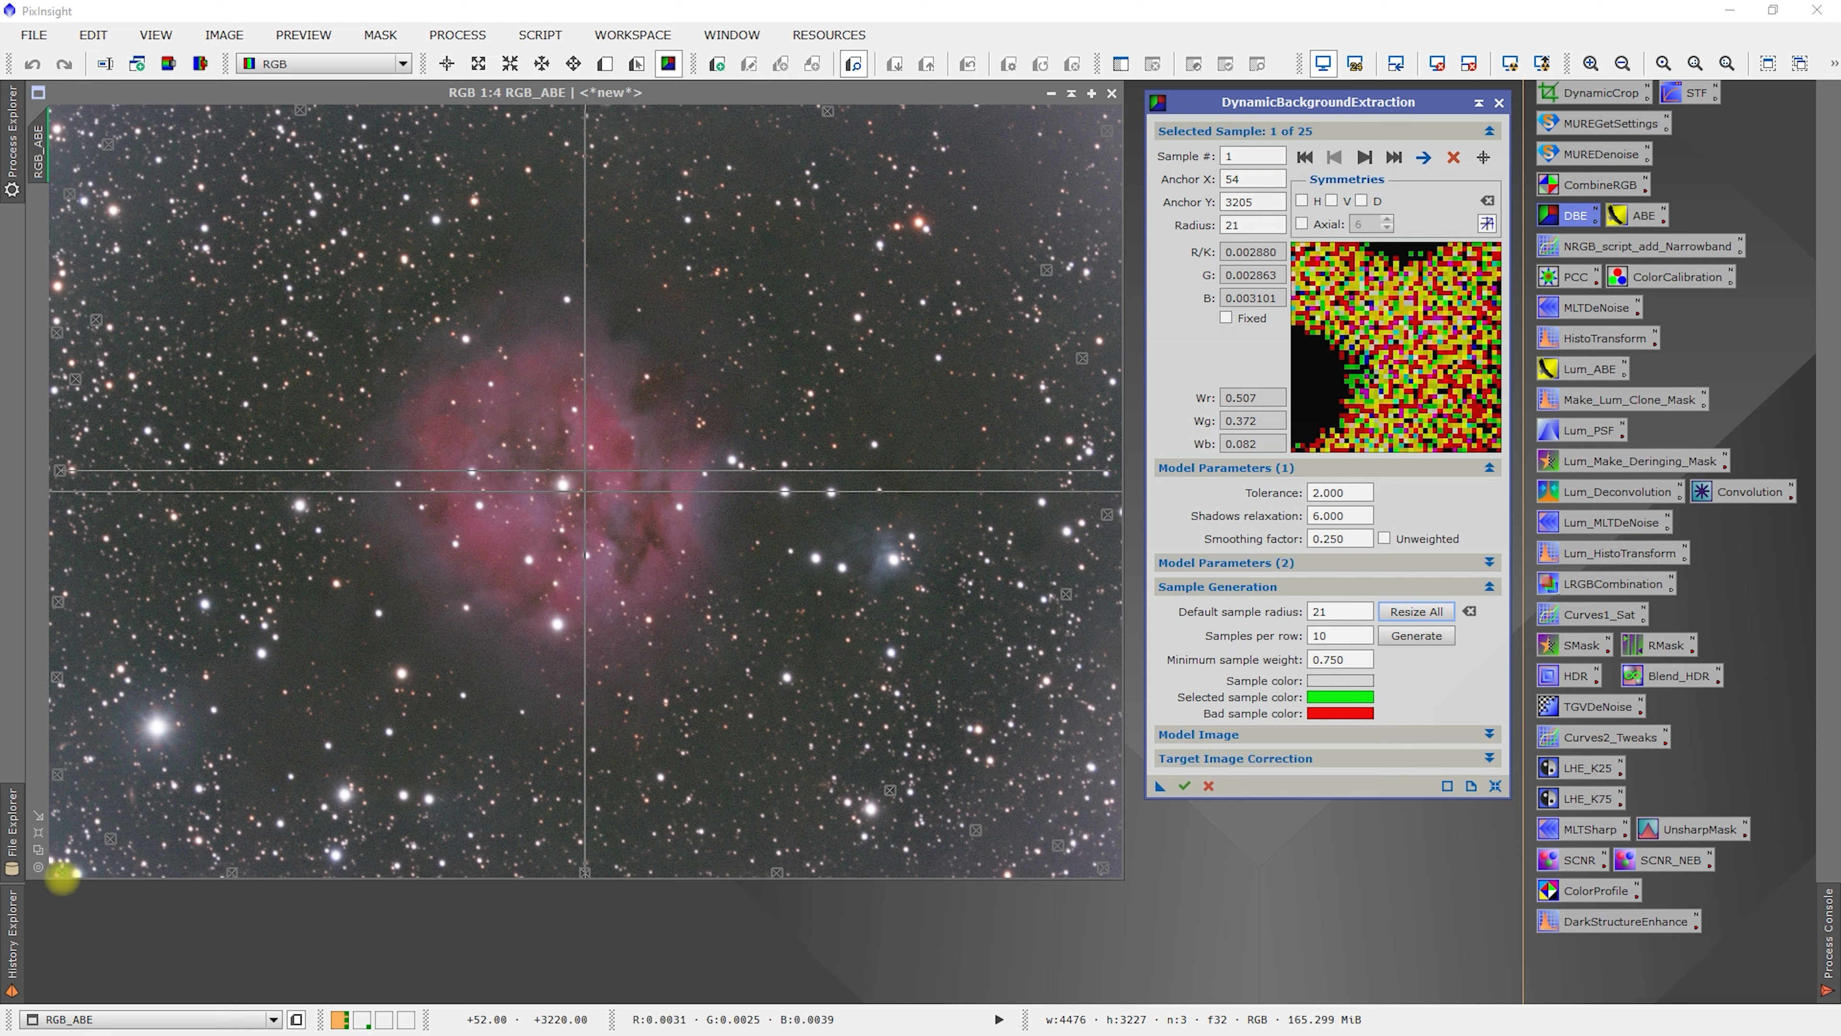
{"action": "left_click_drag", "start_coordinate": [60, 872], "coordinate": [64, 835]}
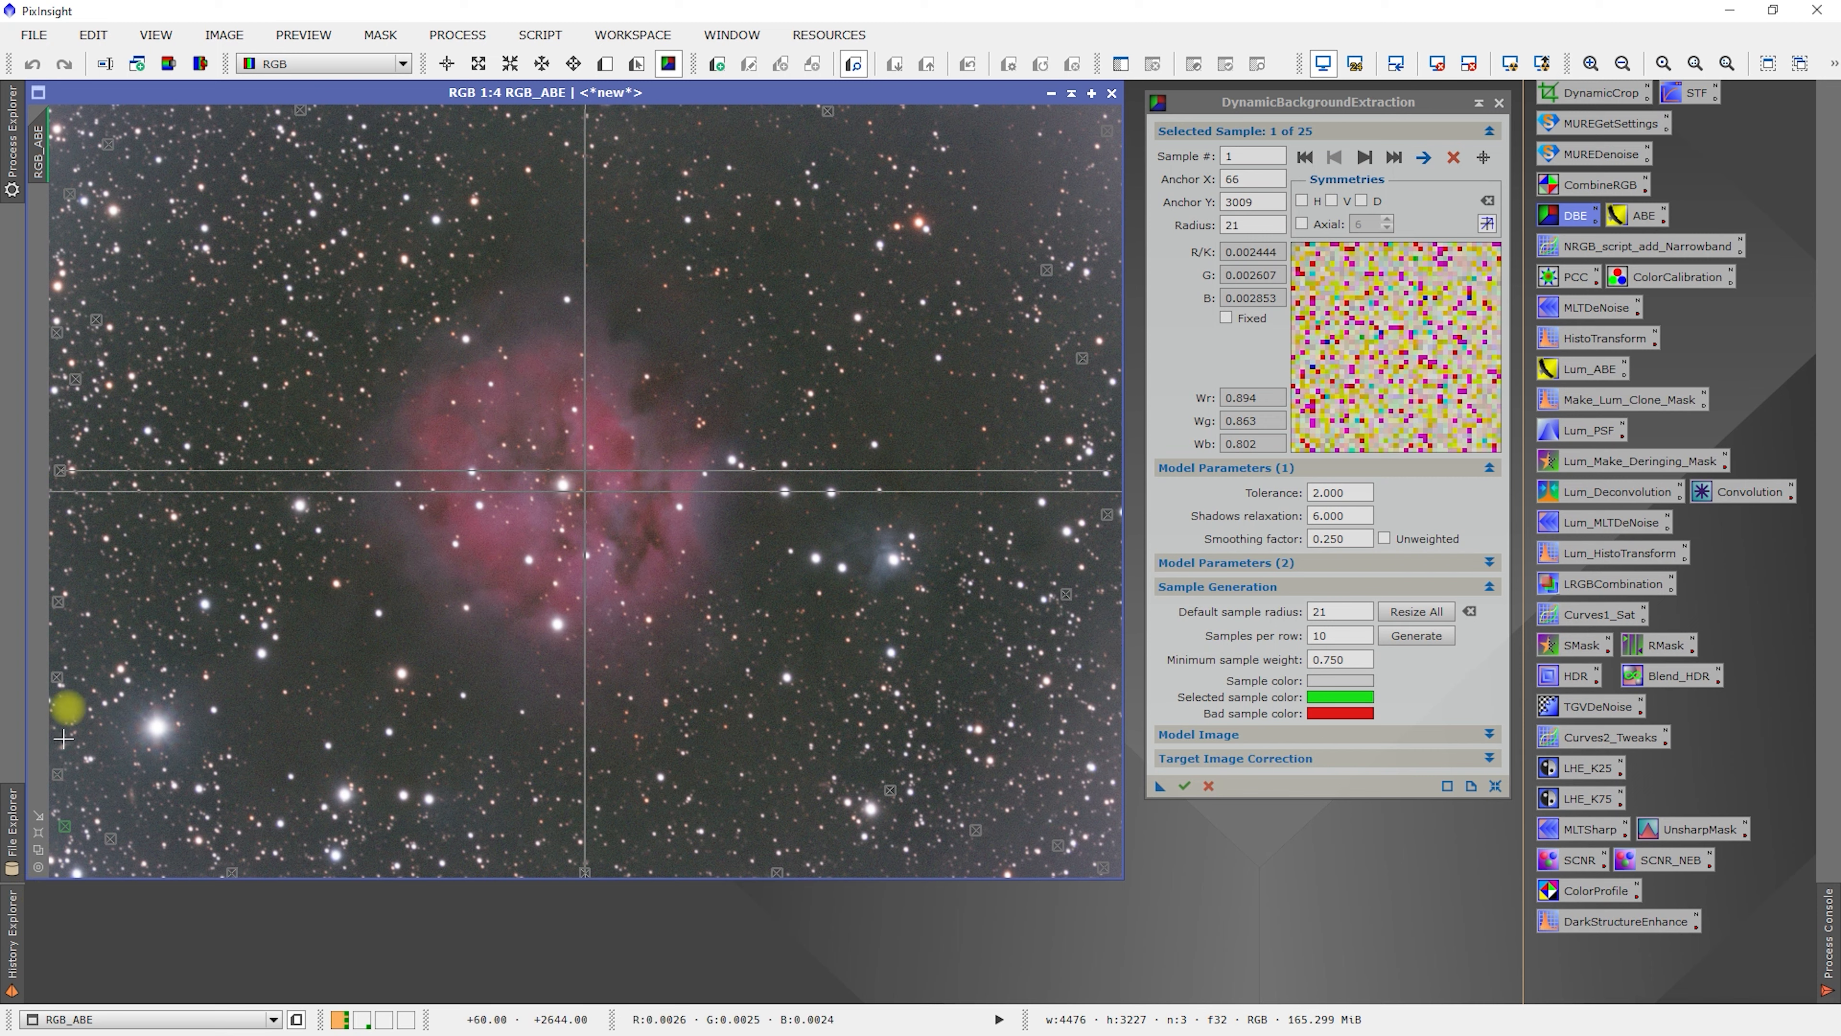
{"action": "left_click", "coordinate": [114, 843]}
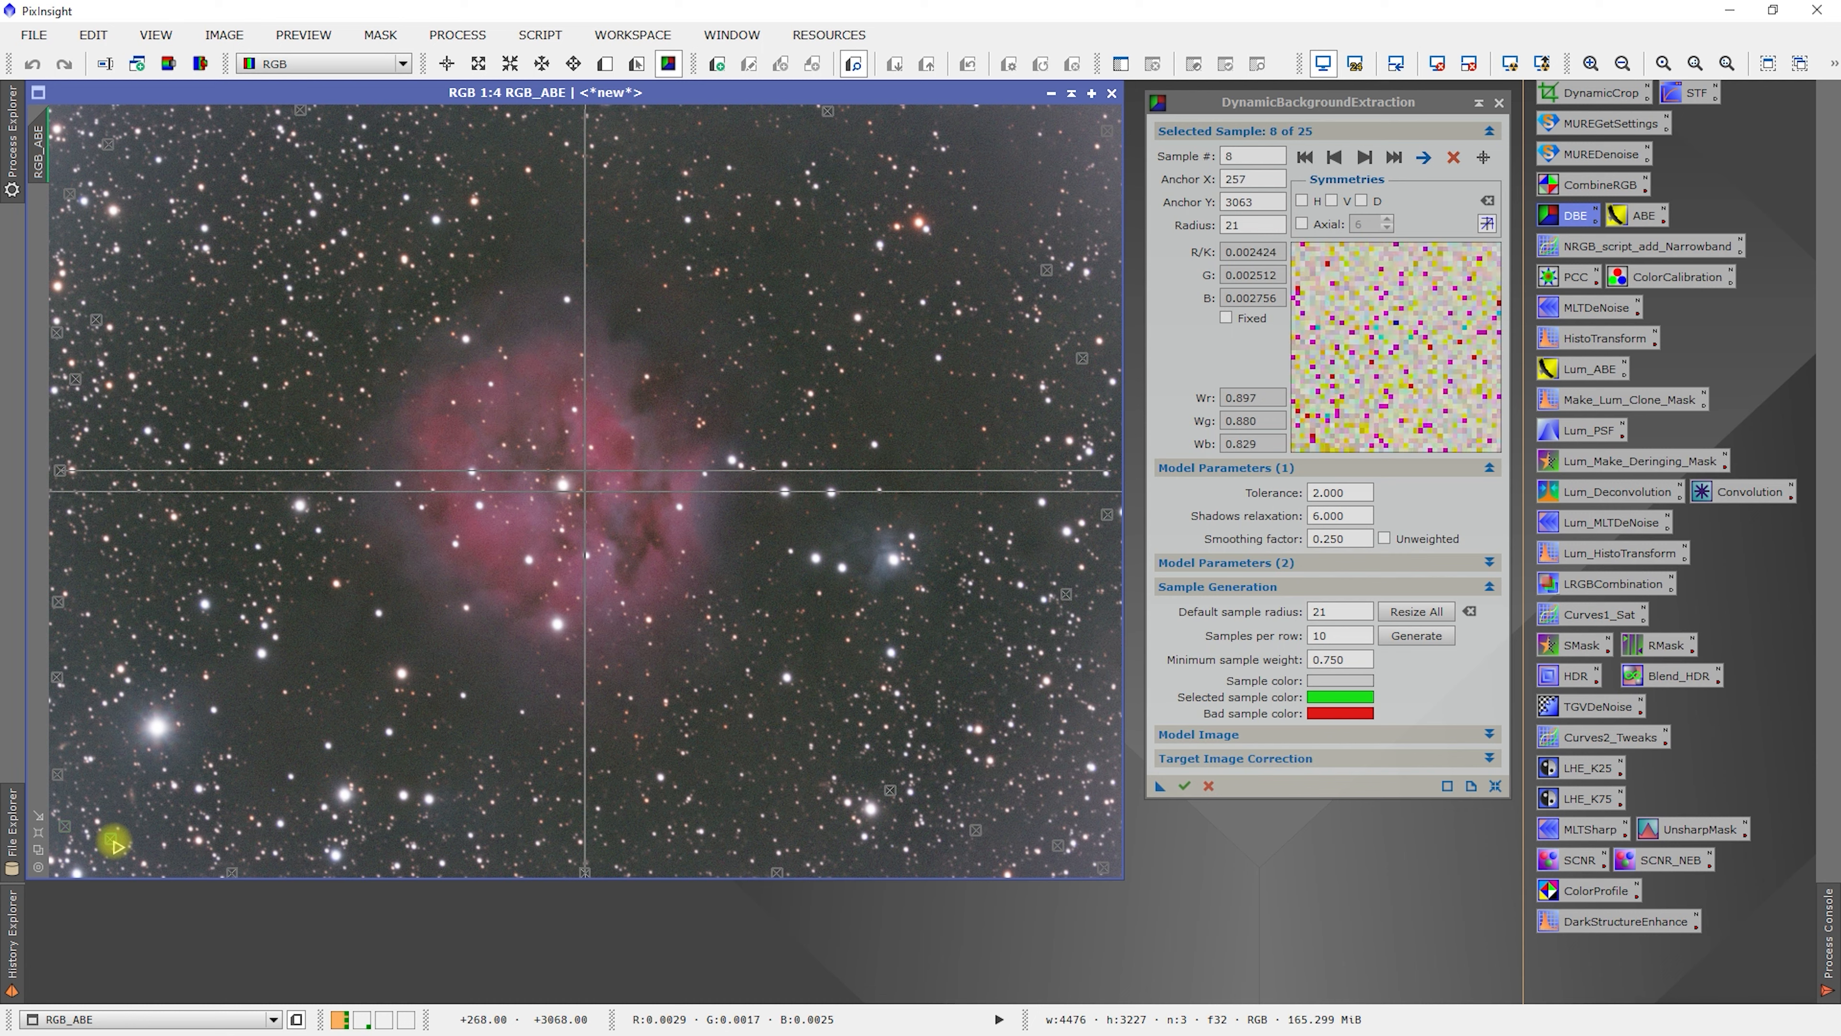
{"action": "left_click", "coordinate": [232, 870]}
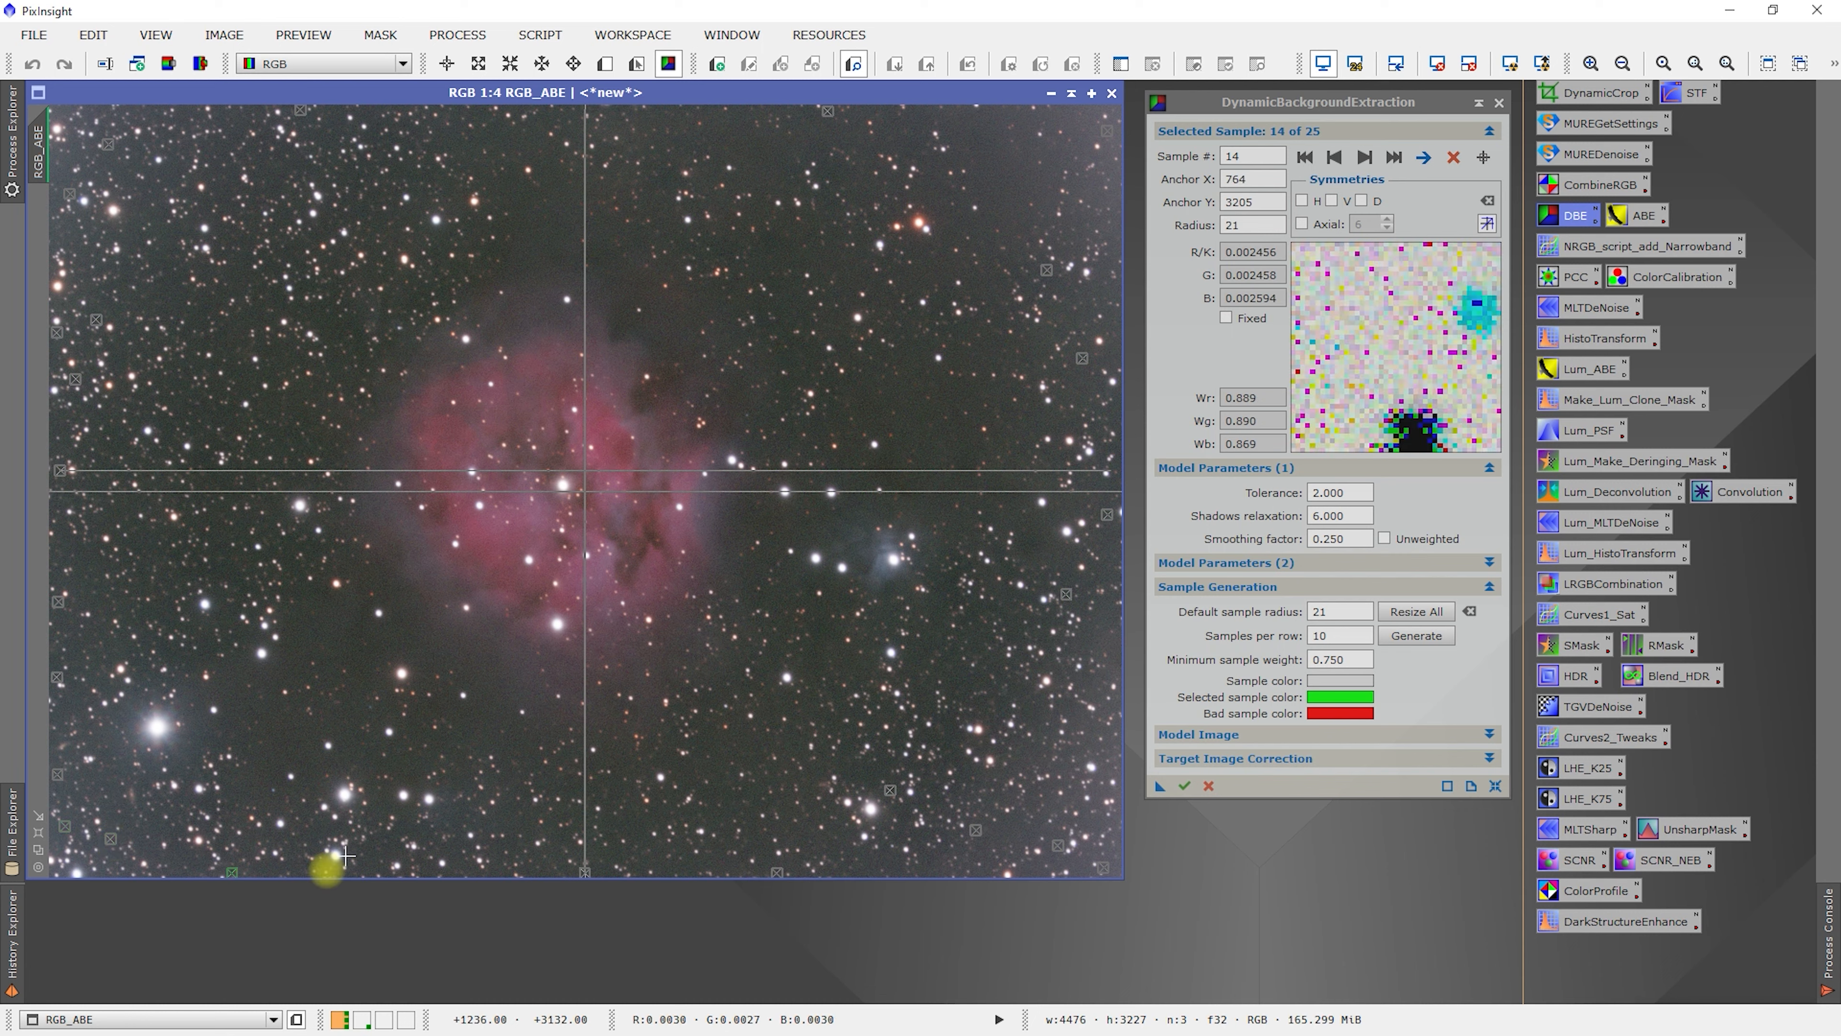
{"action": "left_click_drag", "start_coordinate": [232, 870], "coordinate": [203, 868]}
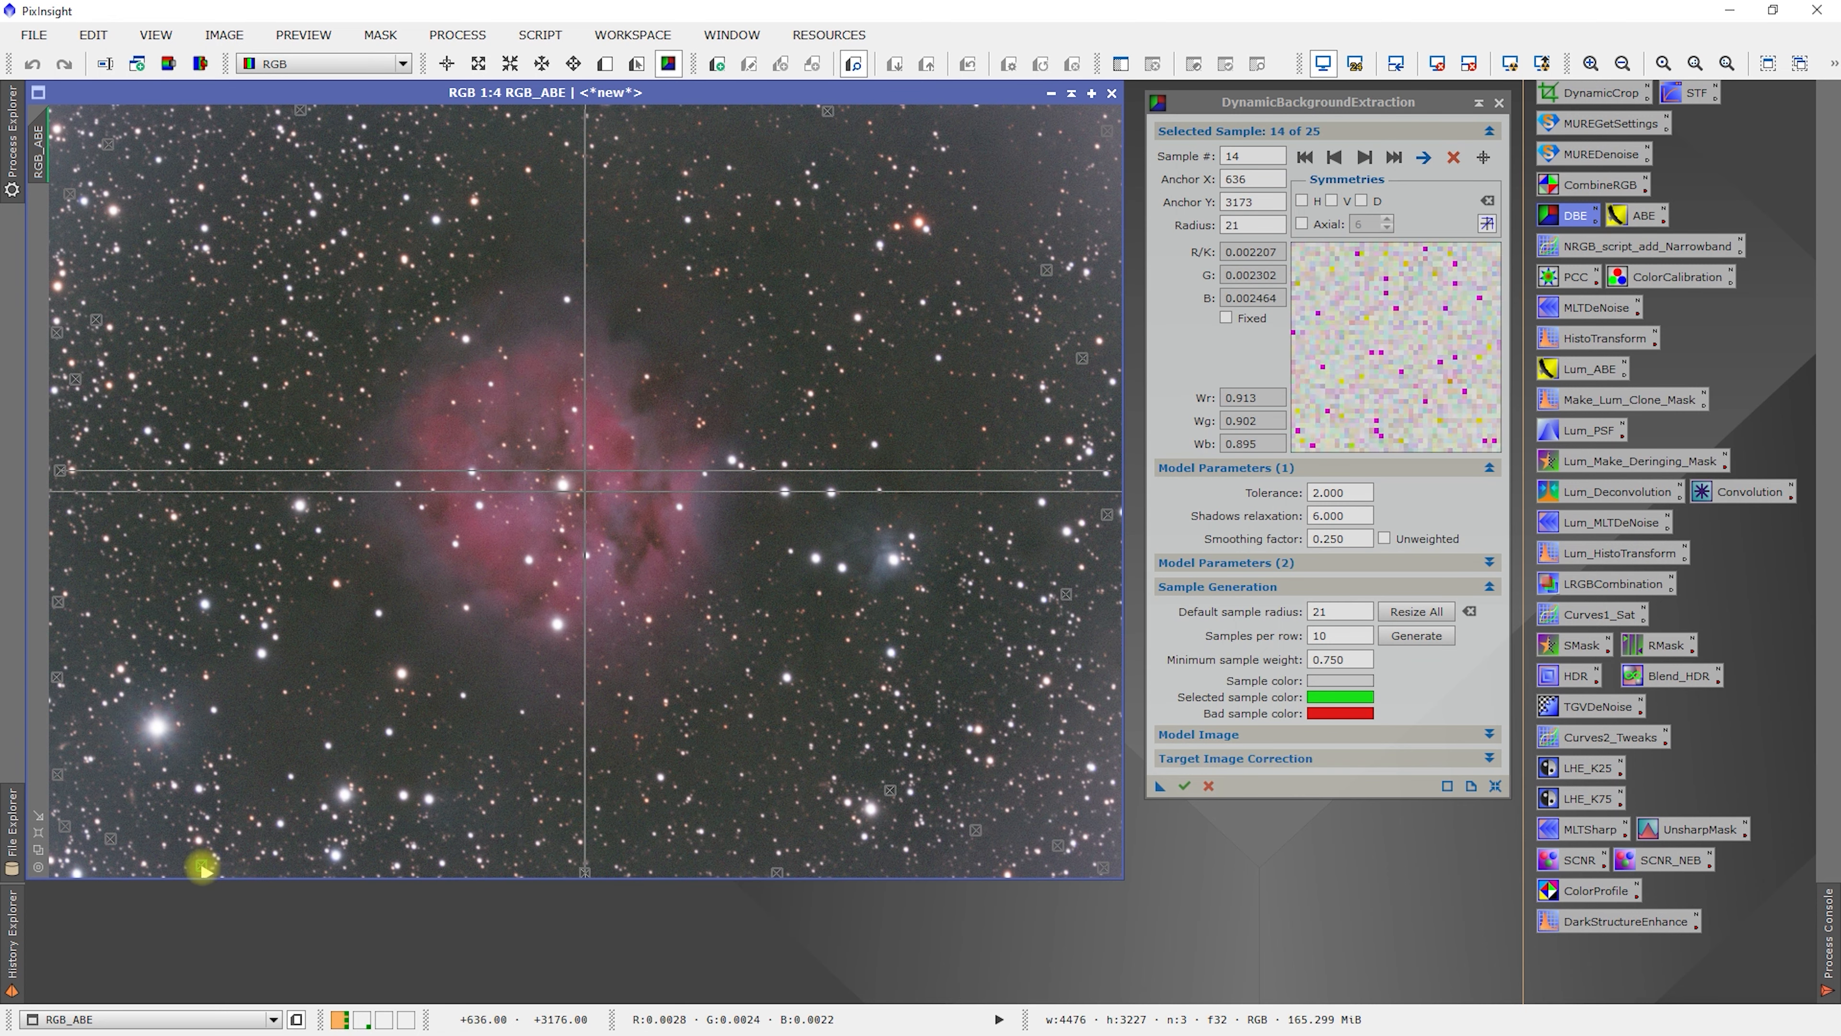
Step: Add a bottom-edge background sample at about X 1340, Y 3180 and check the existing samples from there toward the image's lower-right corner
{"action": "left_click", "coordinate": [369, 868]}
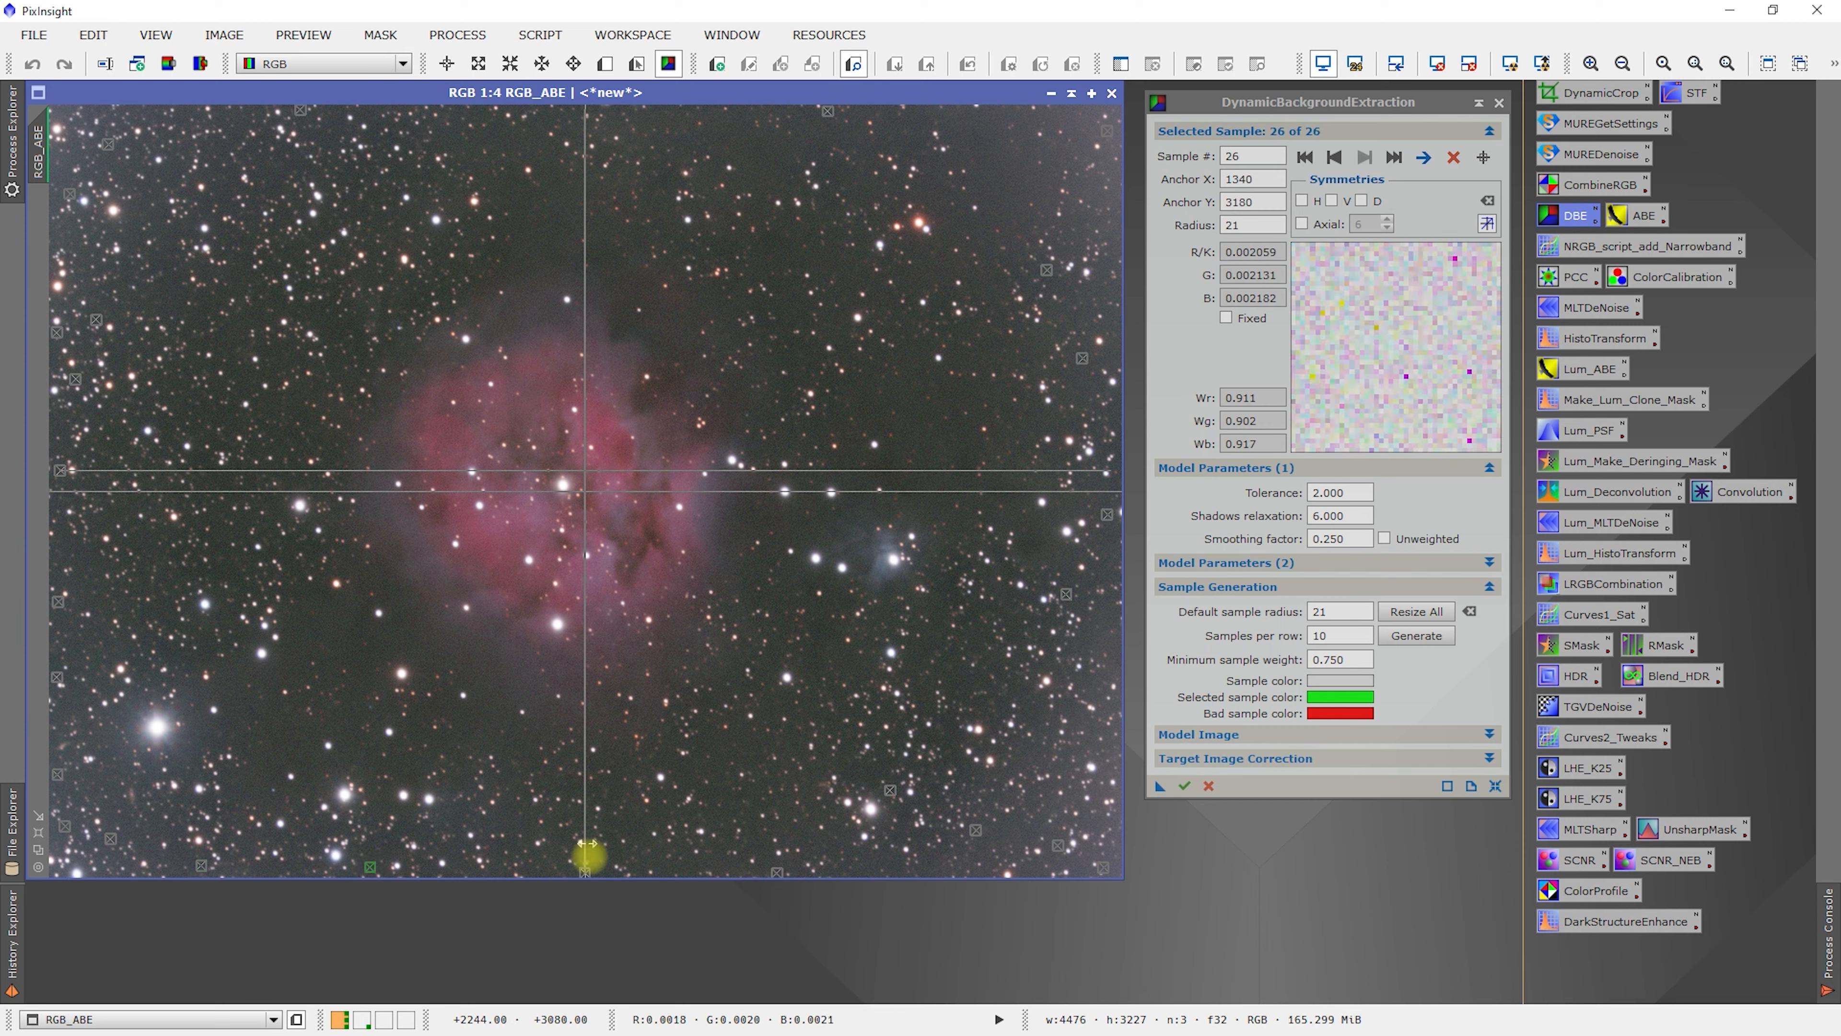
{"action": "left_click", "coordinate": [586, 871]}
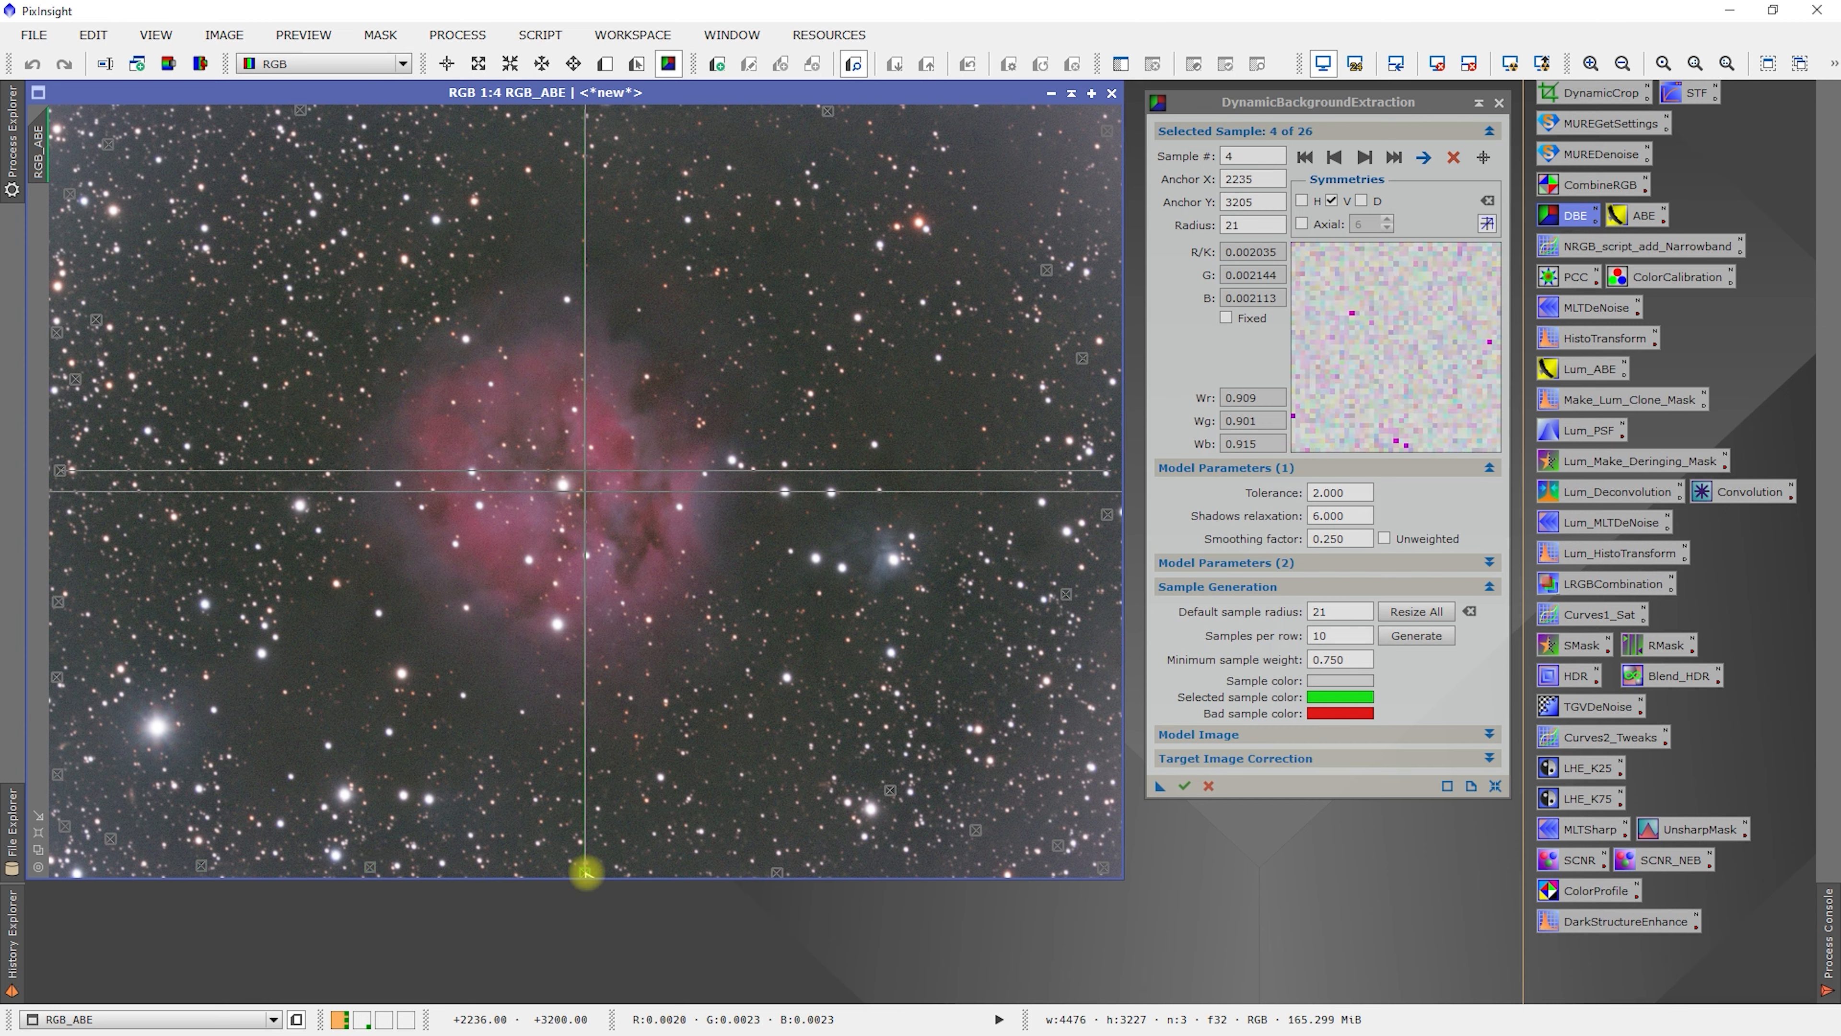
{"action": "left_click", "coordinate": [777, 872]}
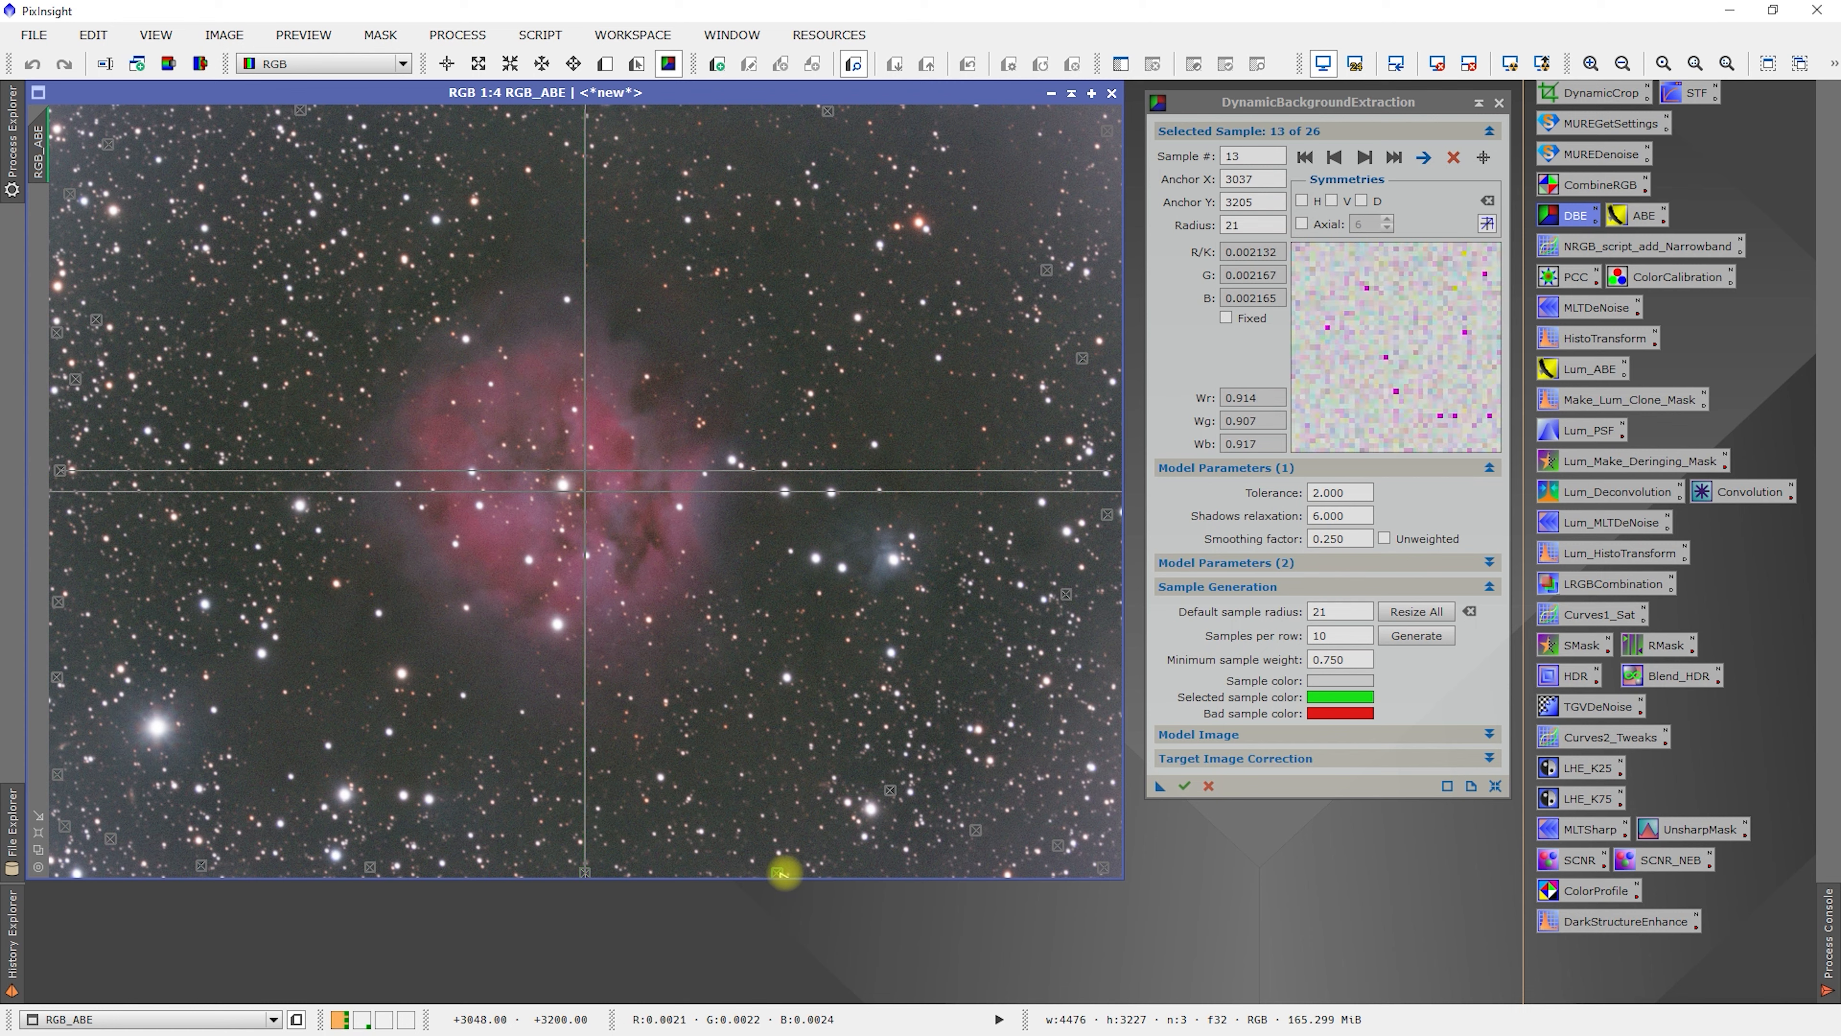
{"action": "left_click", "coordinate": [892, 790]}
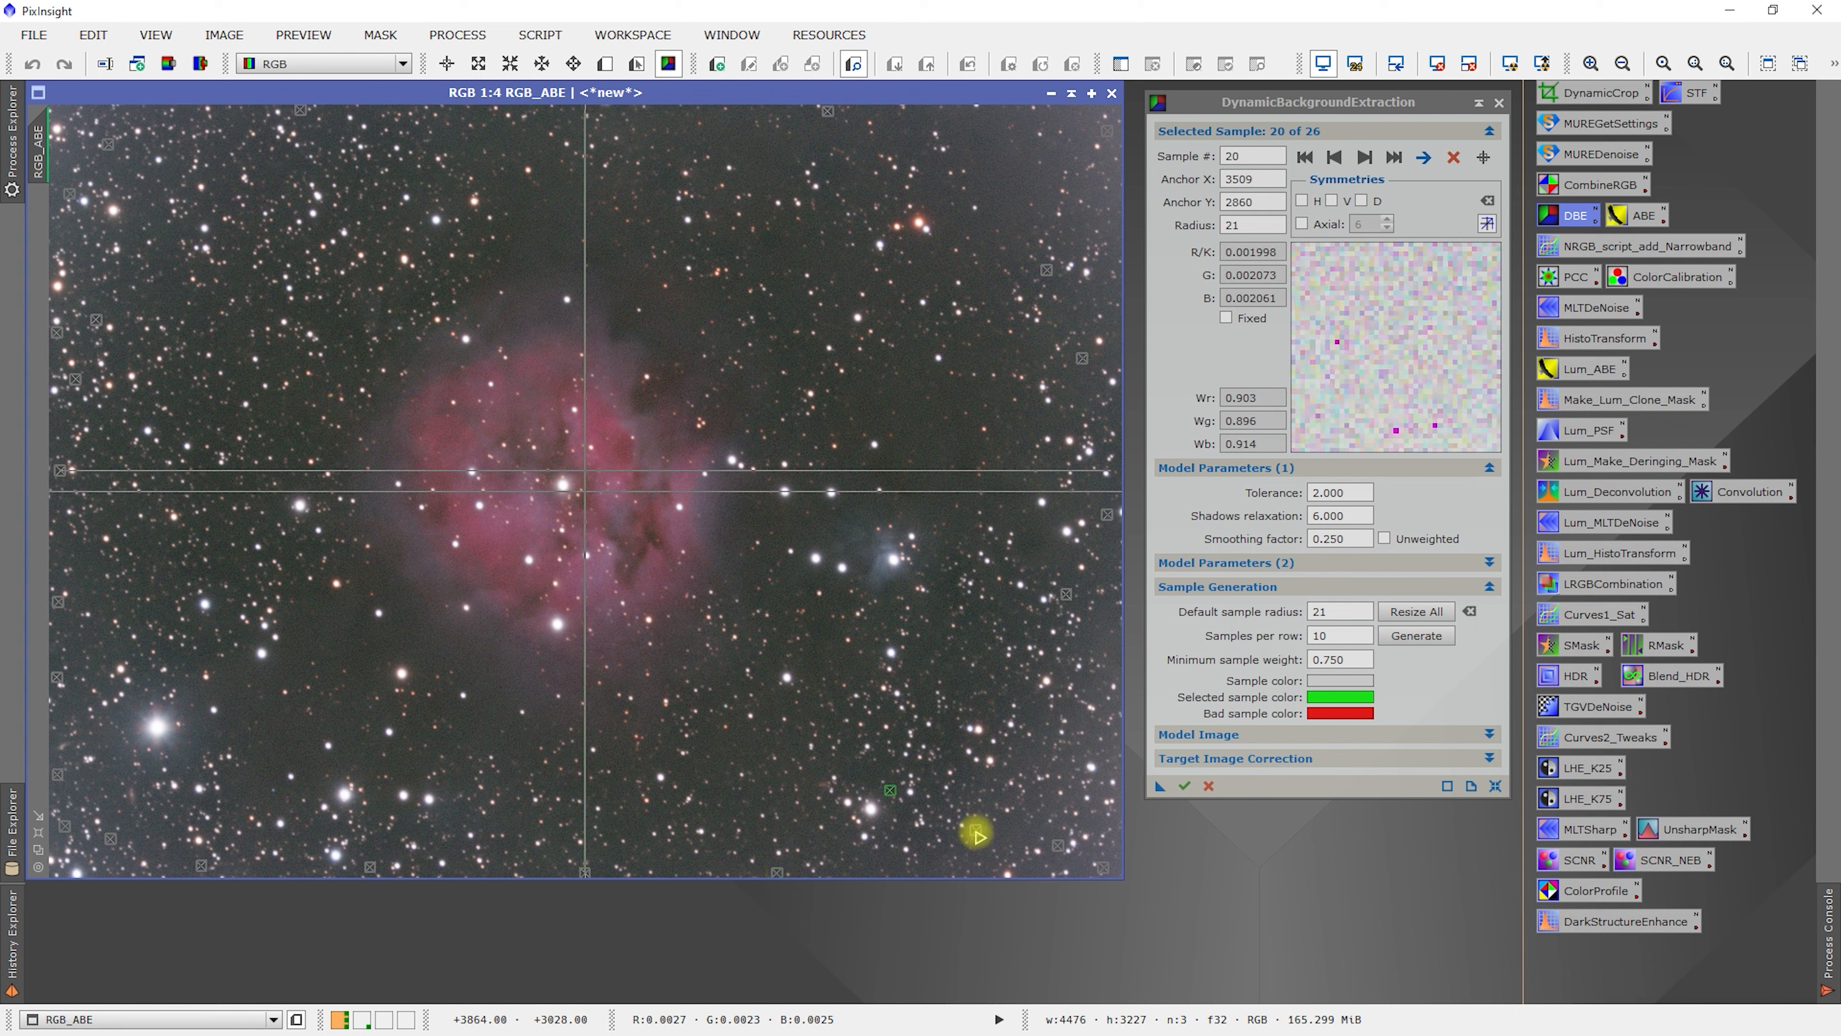
{"action": "left_click", "coordinate": [1058, 848]}
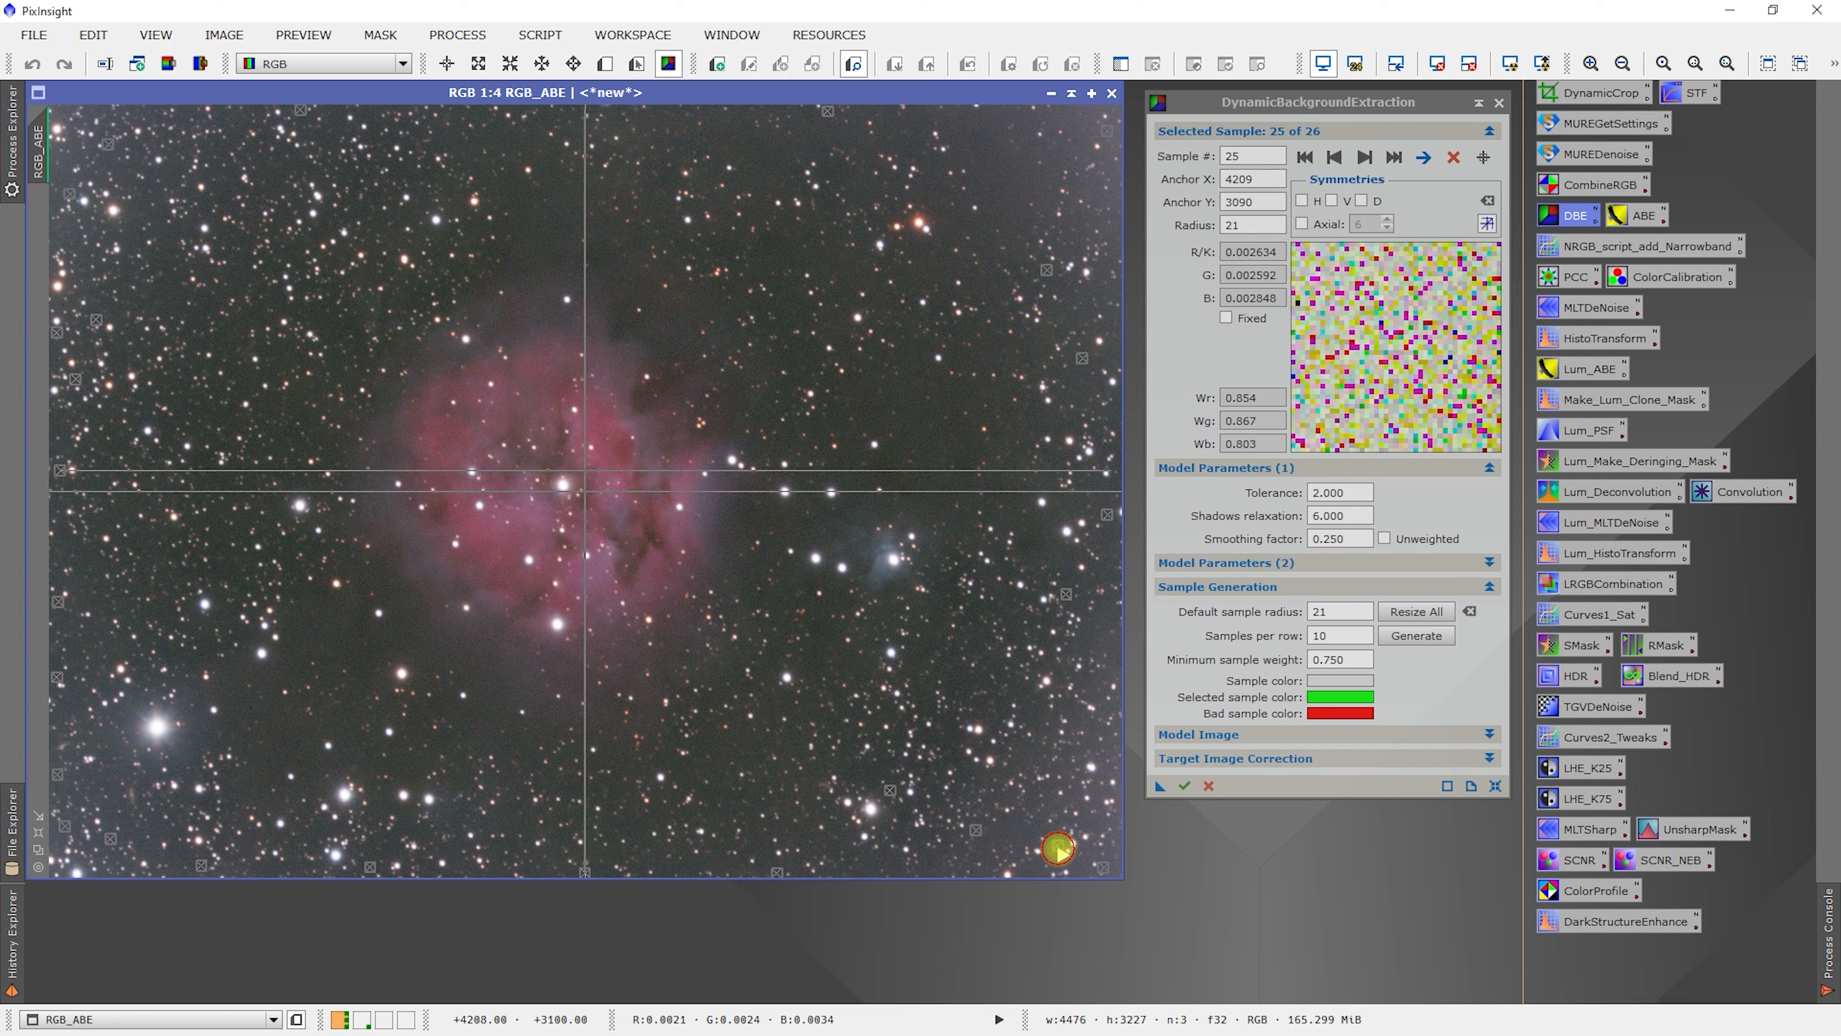
Step: Move the image's lower-right corner sample to about X 4411, Y 3161 and check the next two samples up the right edge
{"action": "left_click", "coordinate": [1102, 867]}
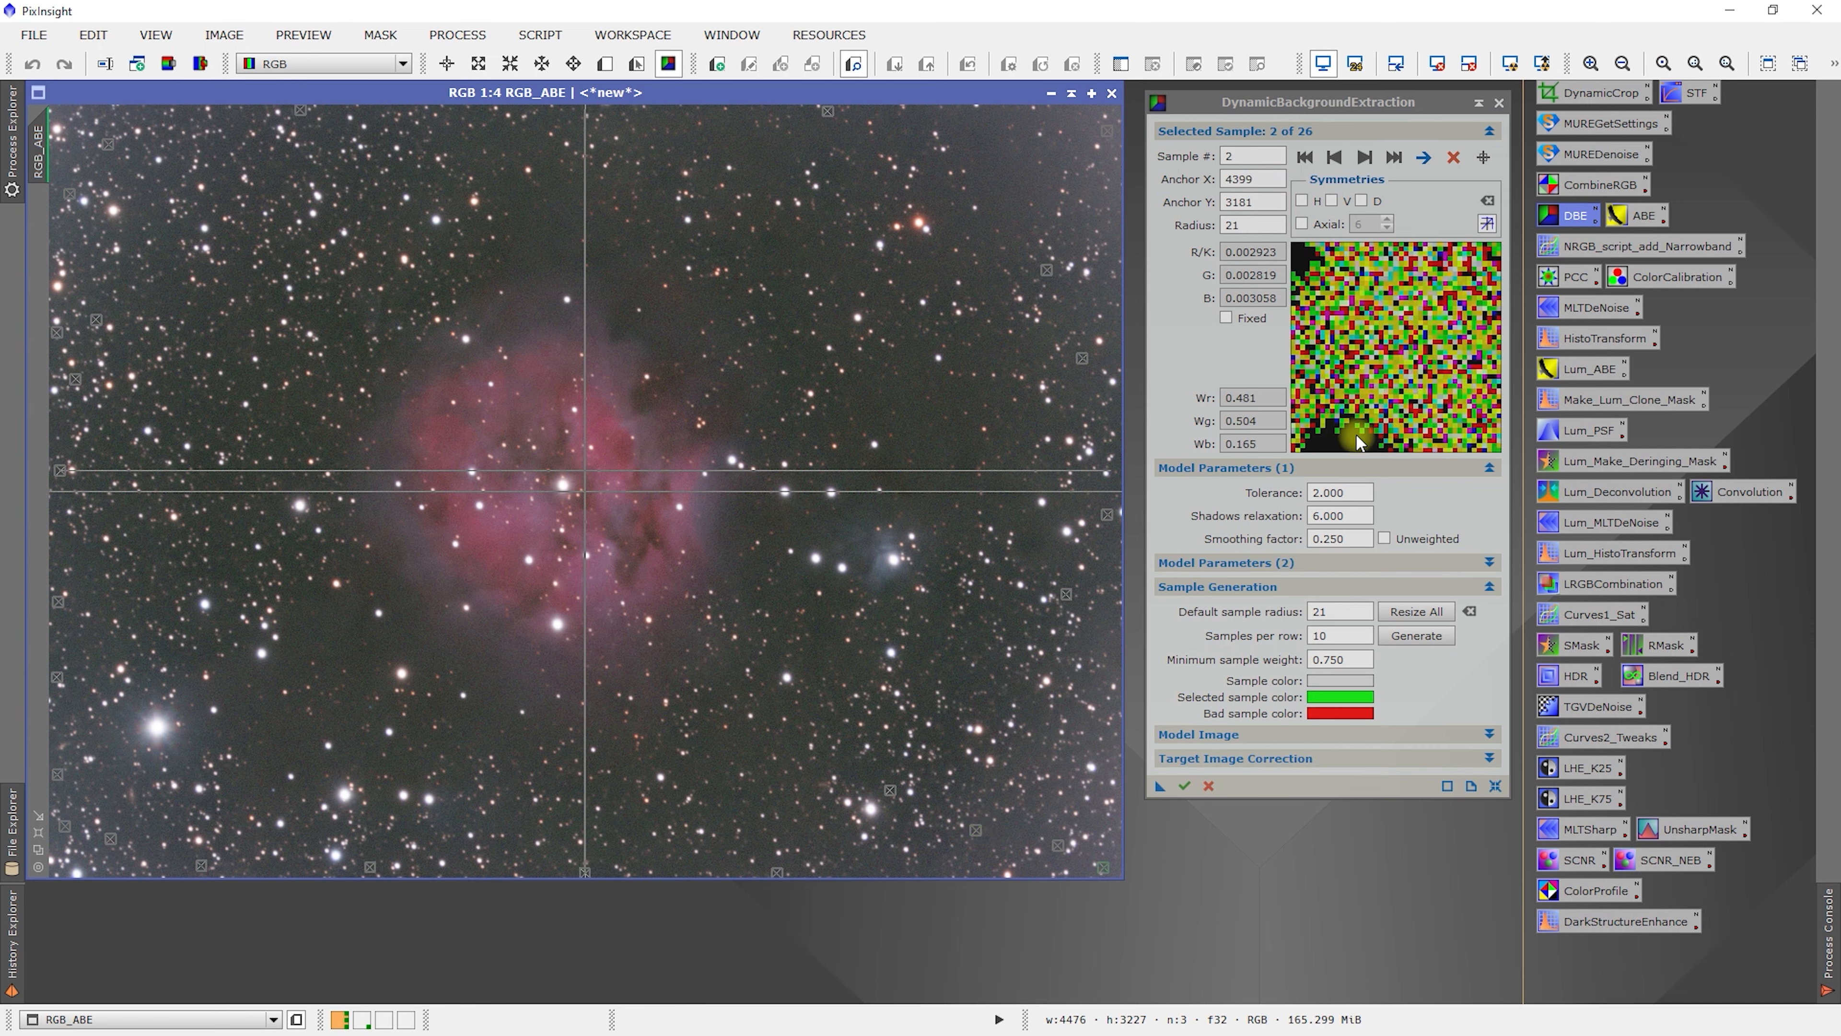
{"action": "left_click_drag", "start_coordinate": [1102, 870], "coordinate": [1105, 867]}
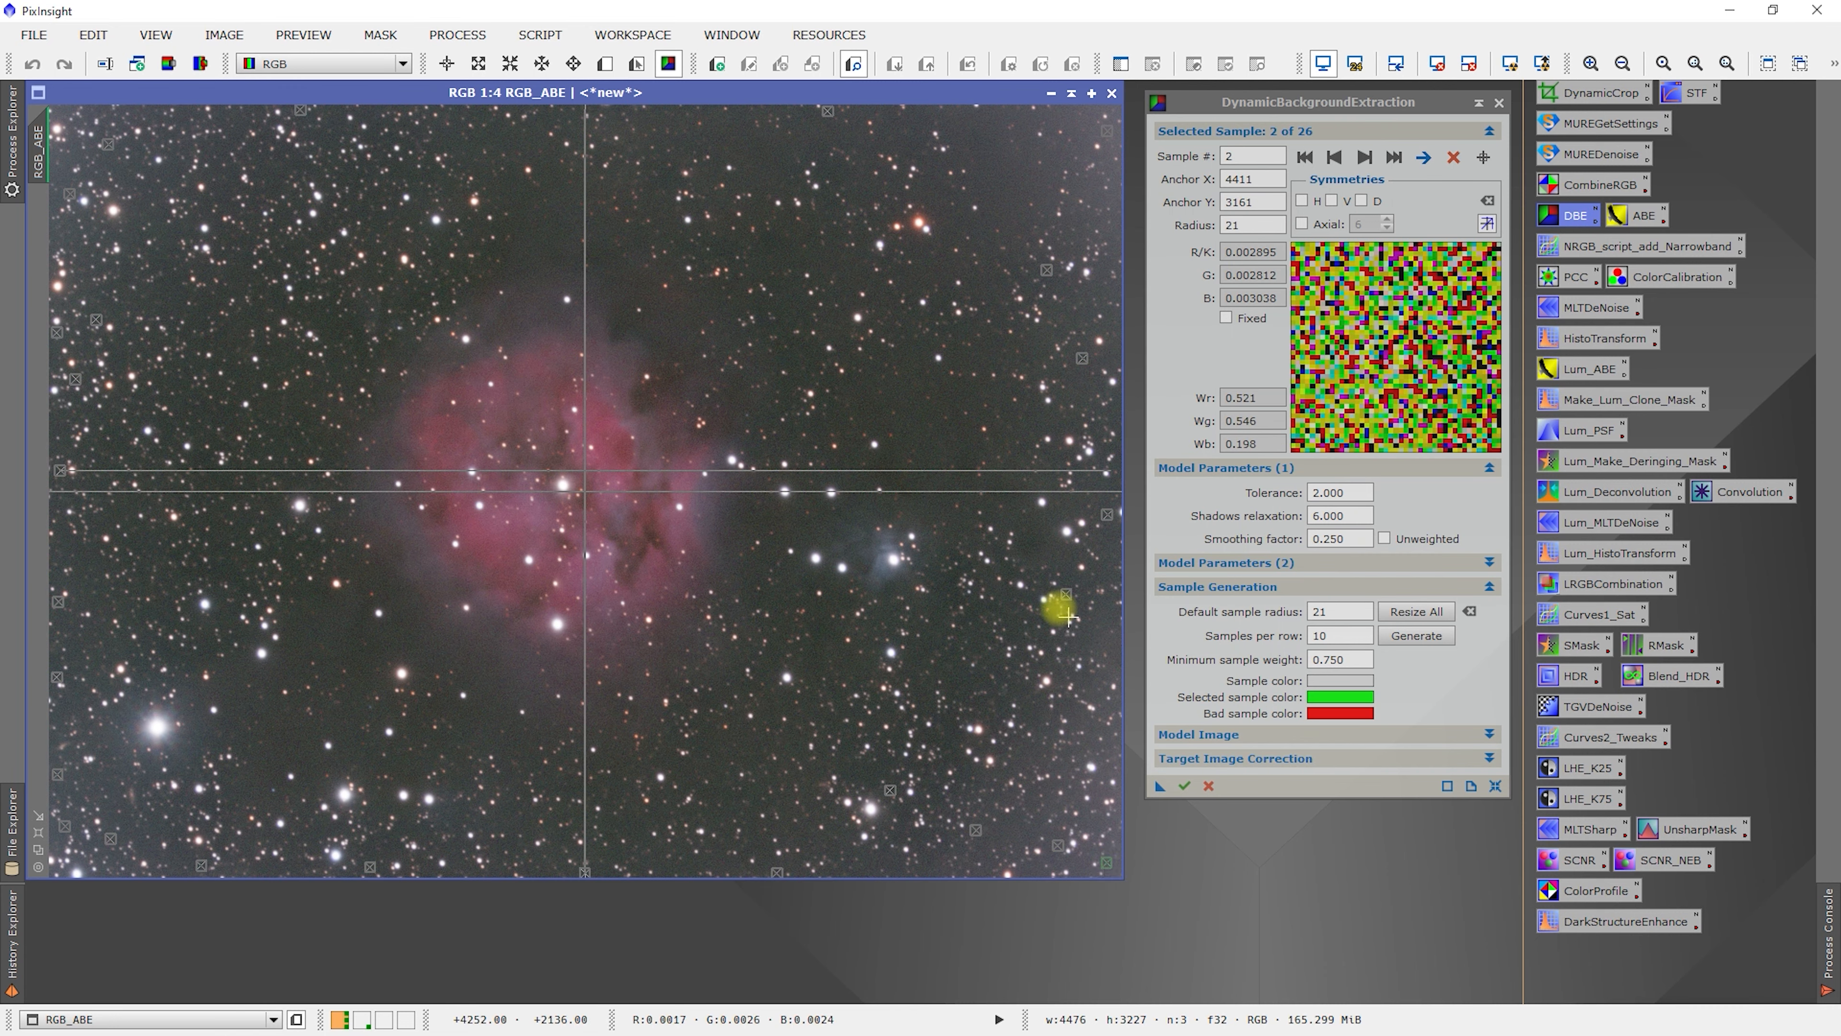
{"action": "left_click", "coordinate": [1069, 594]}
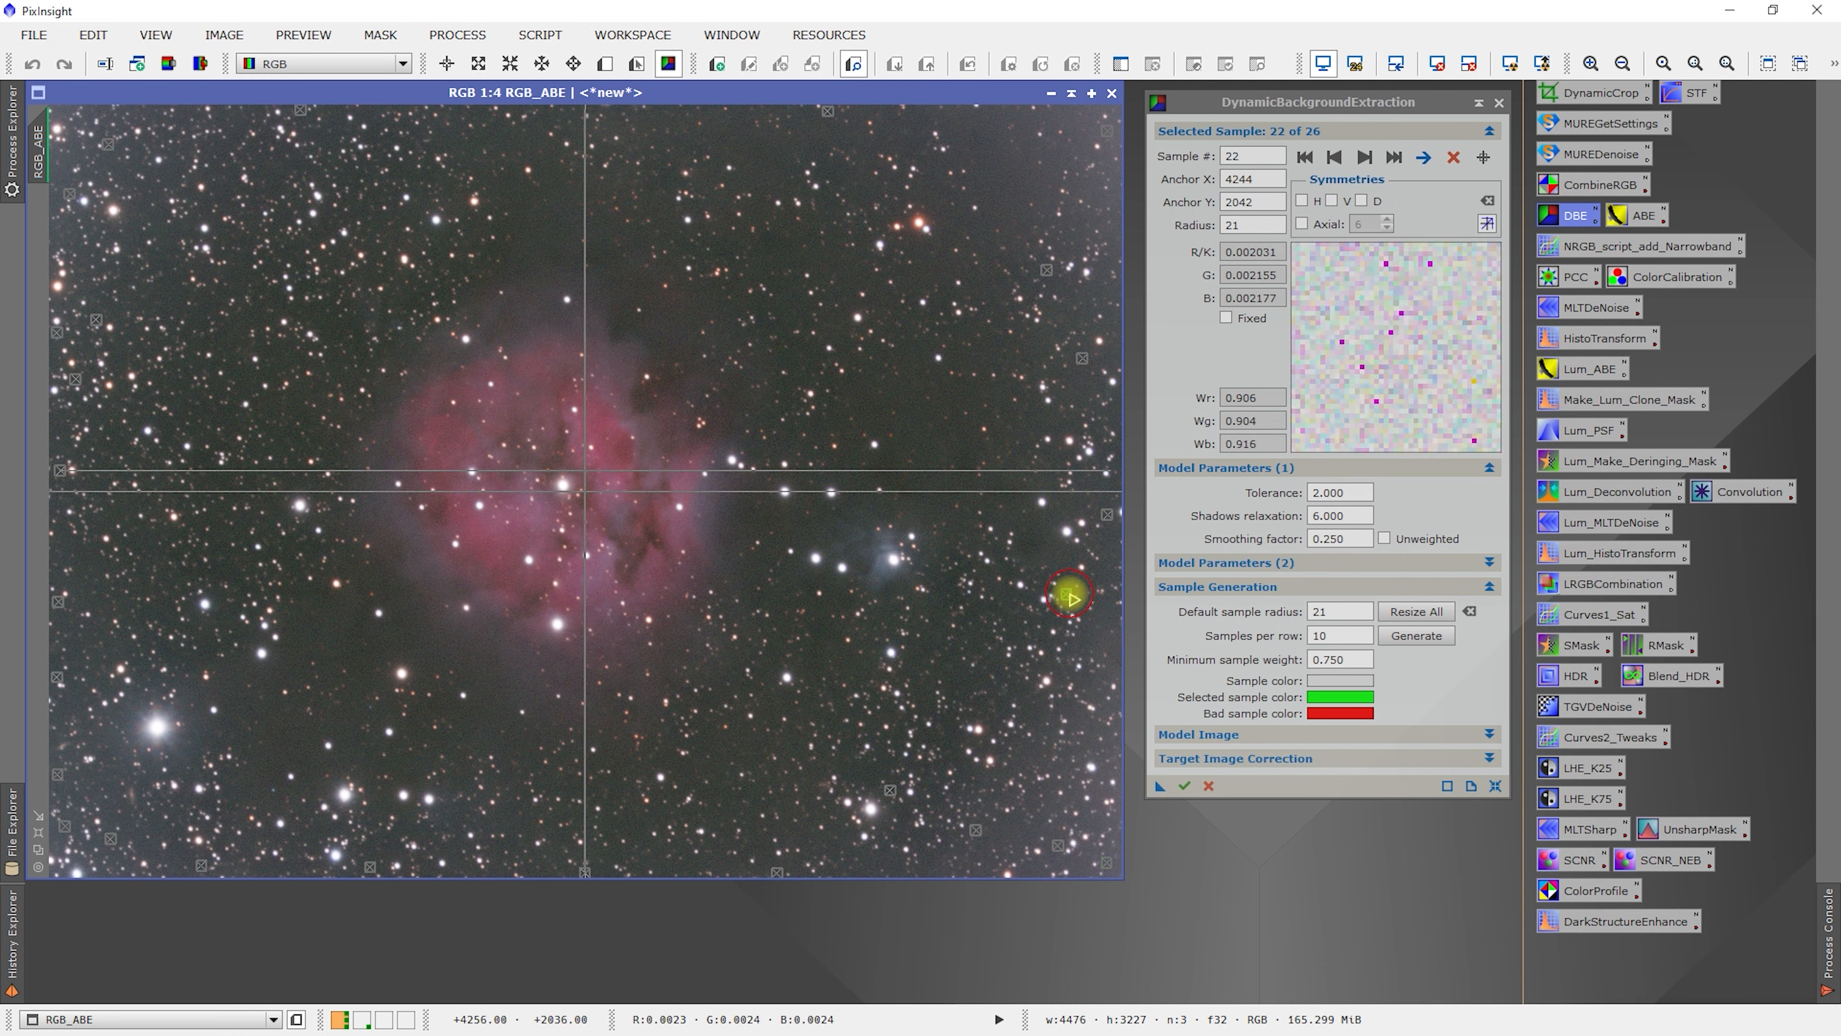
{"action": "left_click", "coordinate": [1107, 514]}
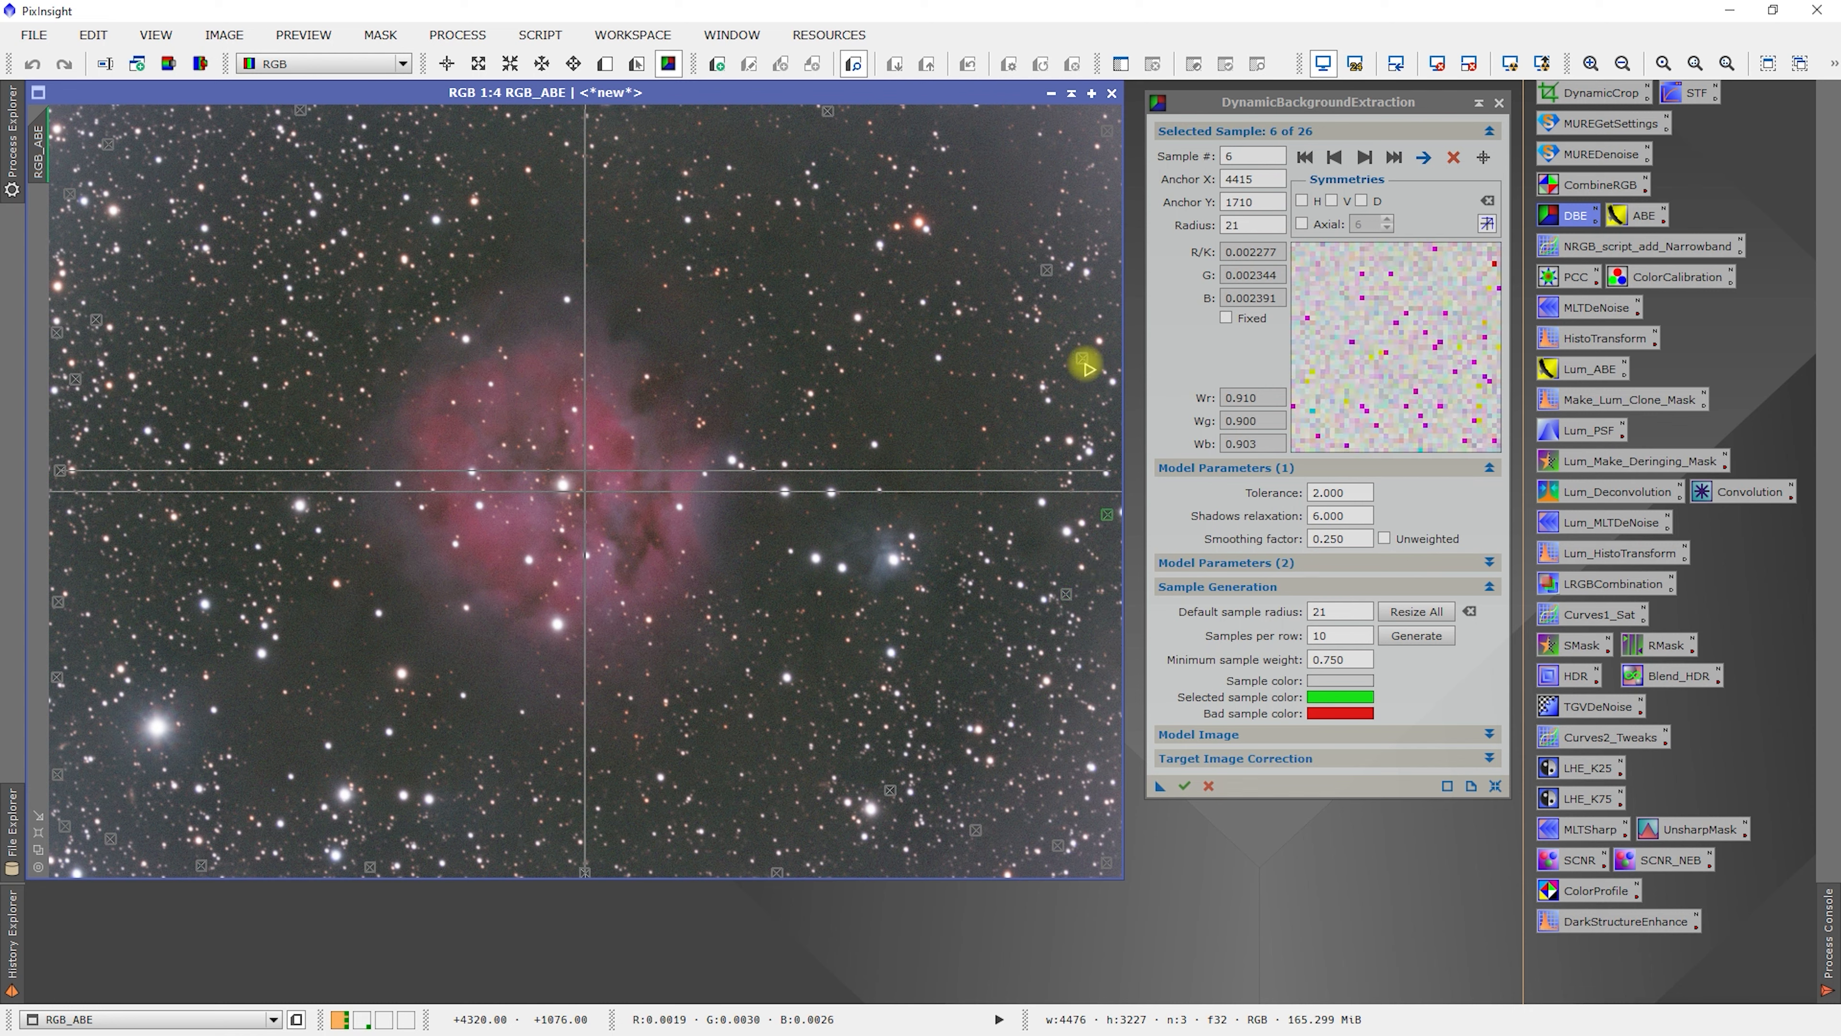
Step: Add a background sample, place it near the image's upper edge at about X 3952, Y 52, and check two samples near the right edge
{"action": "left_click", "coordinate": [1085, 353]}
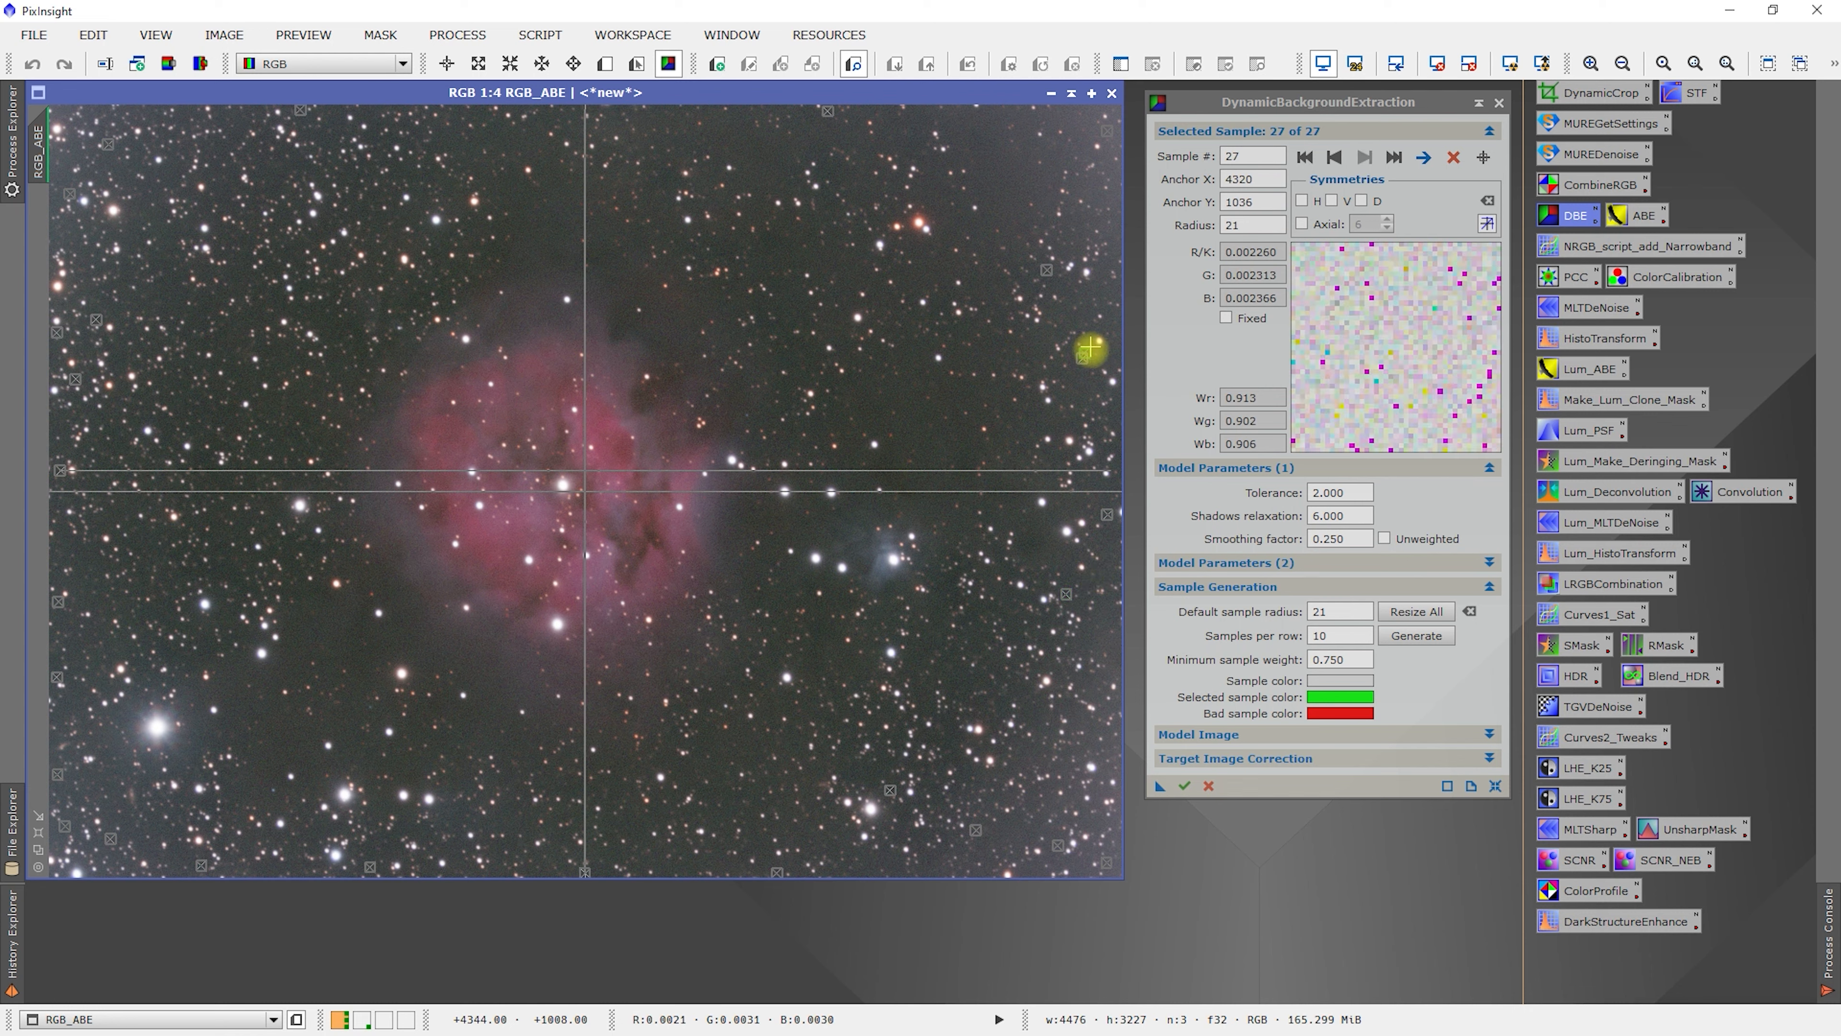
{"action": "left_click_drag", "start_coordinate": [1085, 353], "coordinate": [997, 118]}
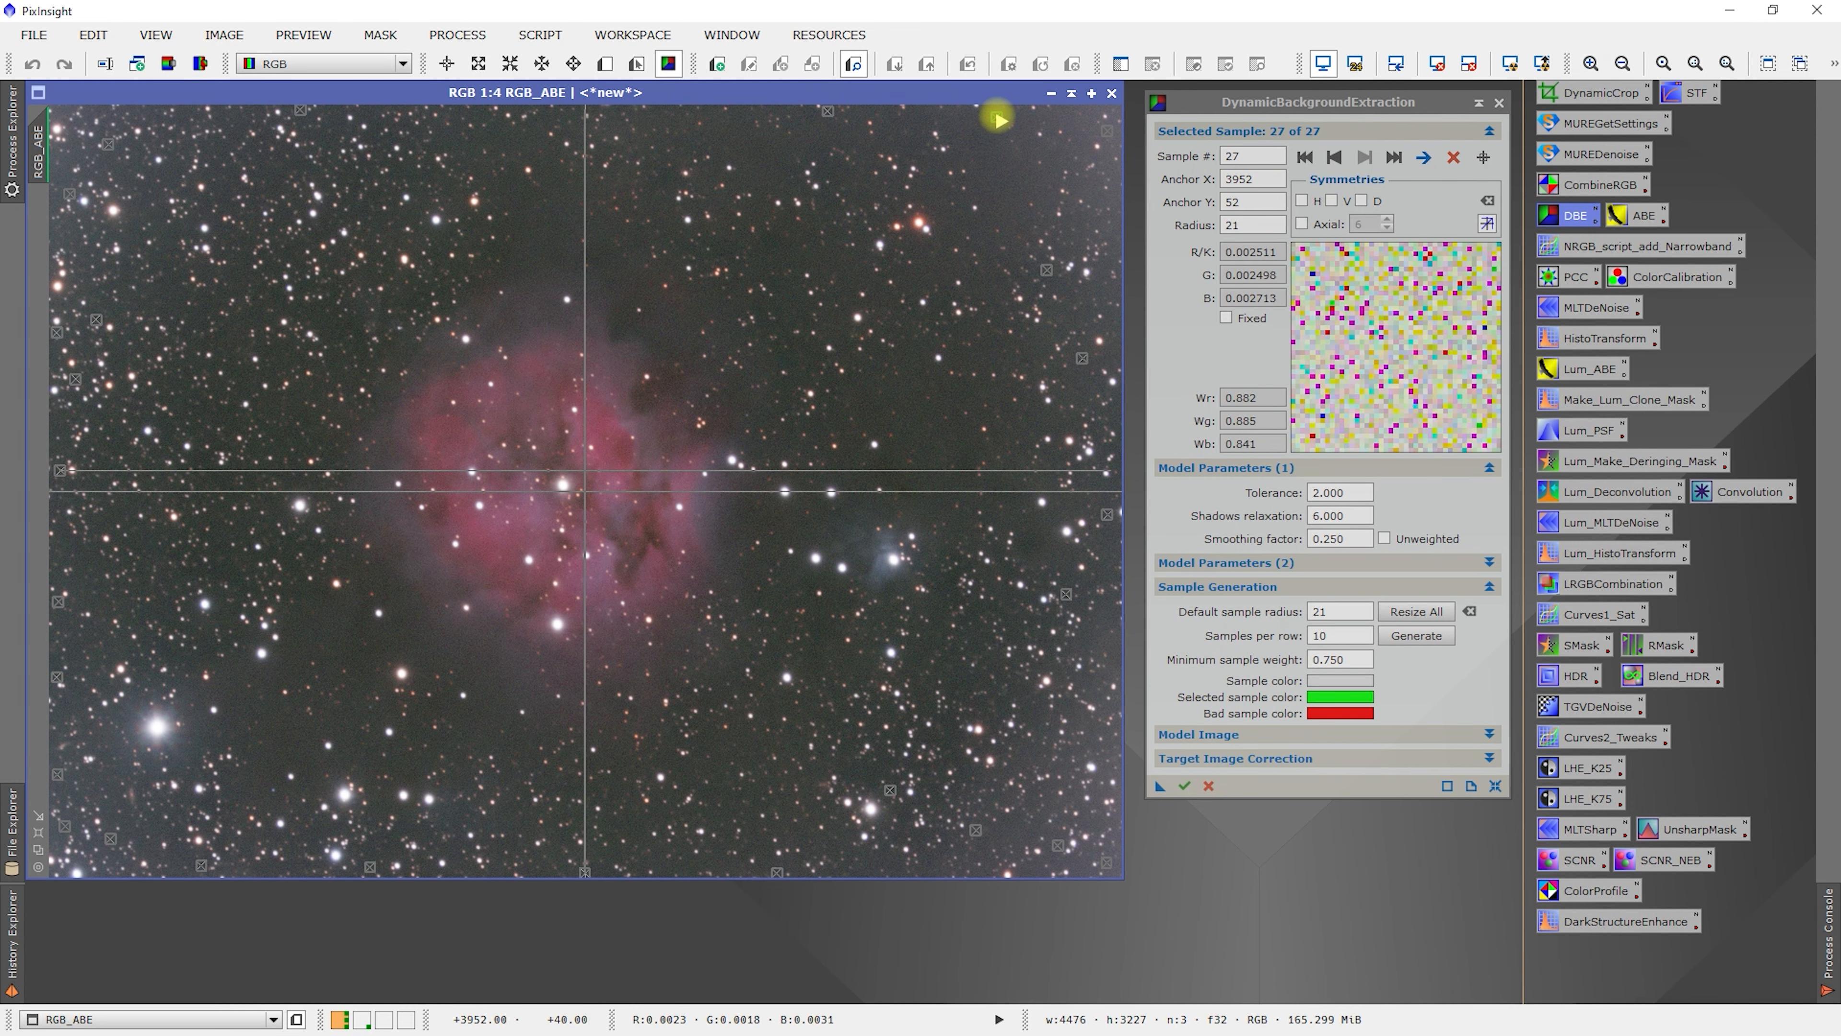
{"action": "left_click", "coordinate": [1047, 270]}
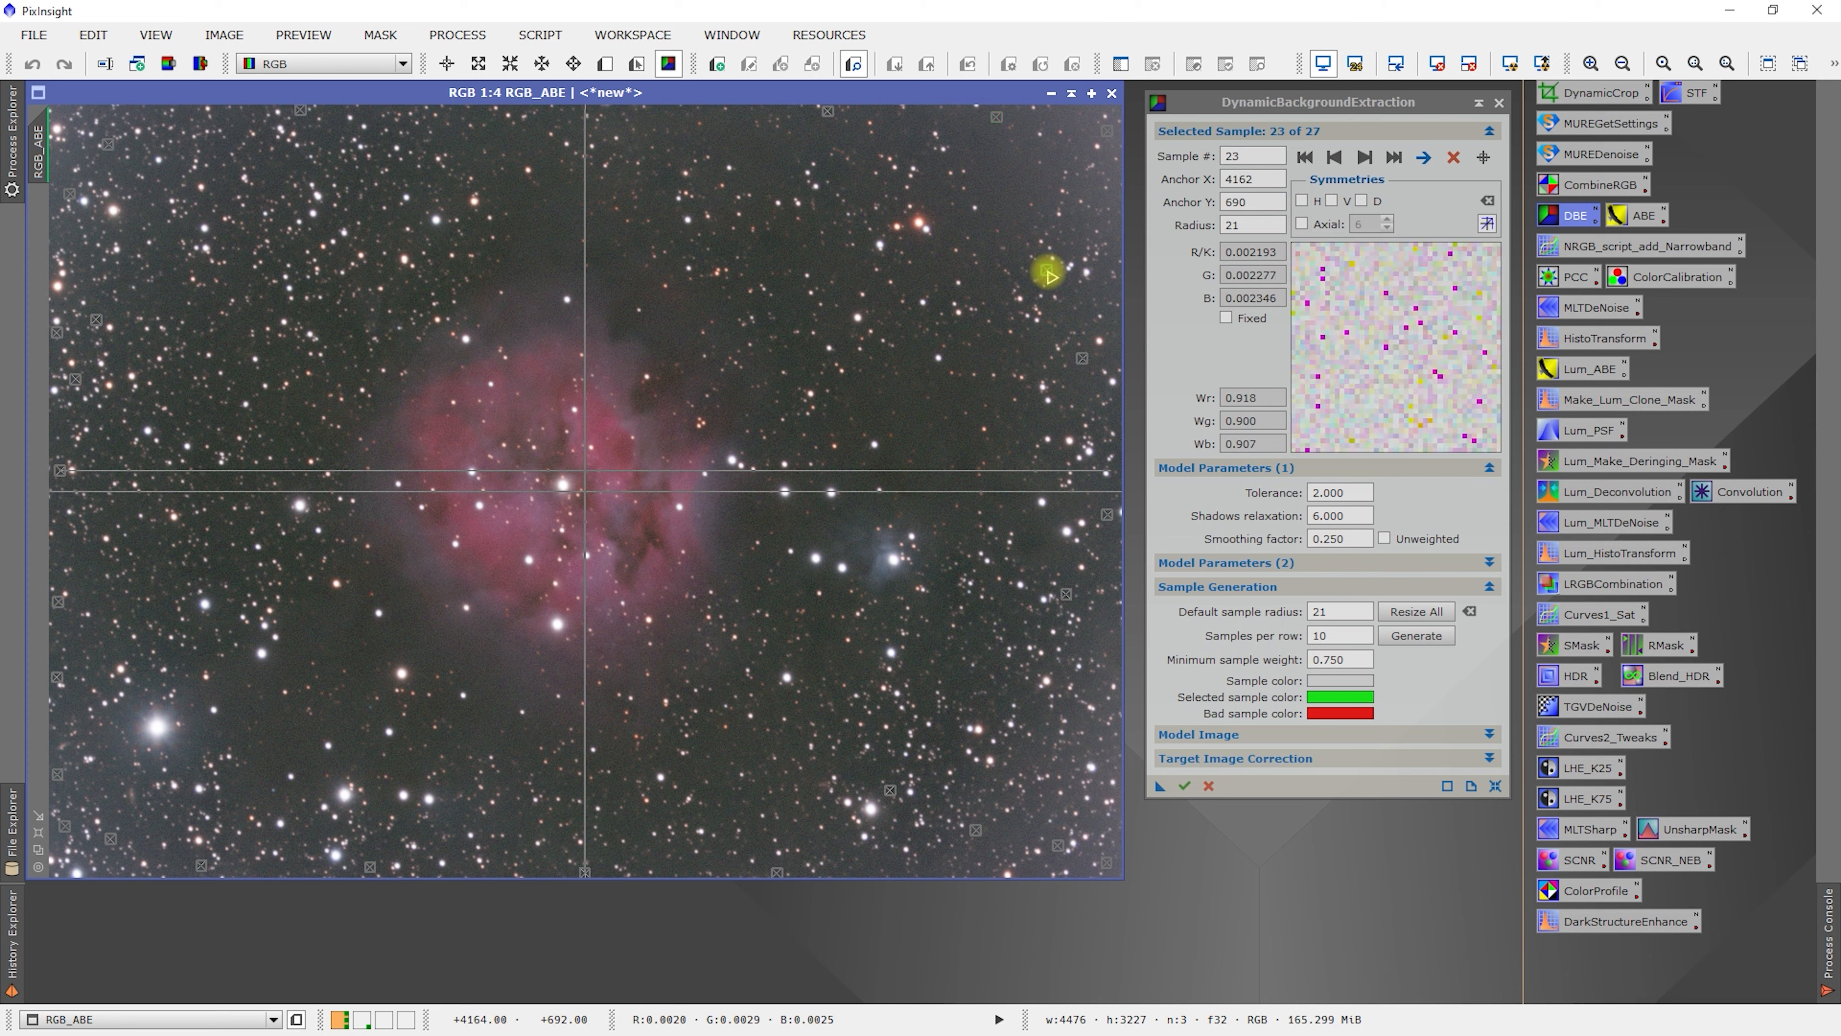
{"action": "left_click", "coordinate": [1082, 358]}
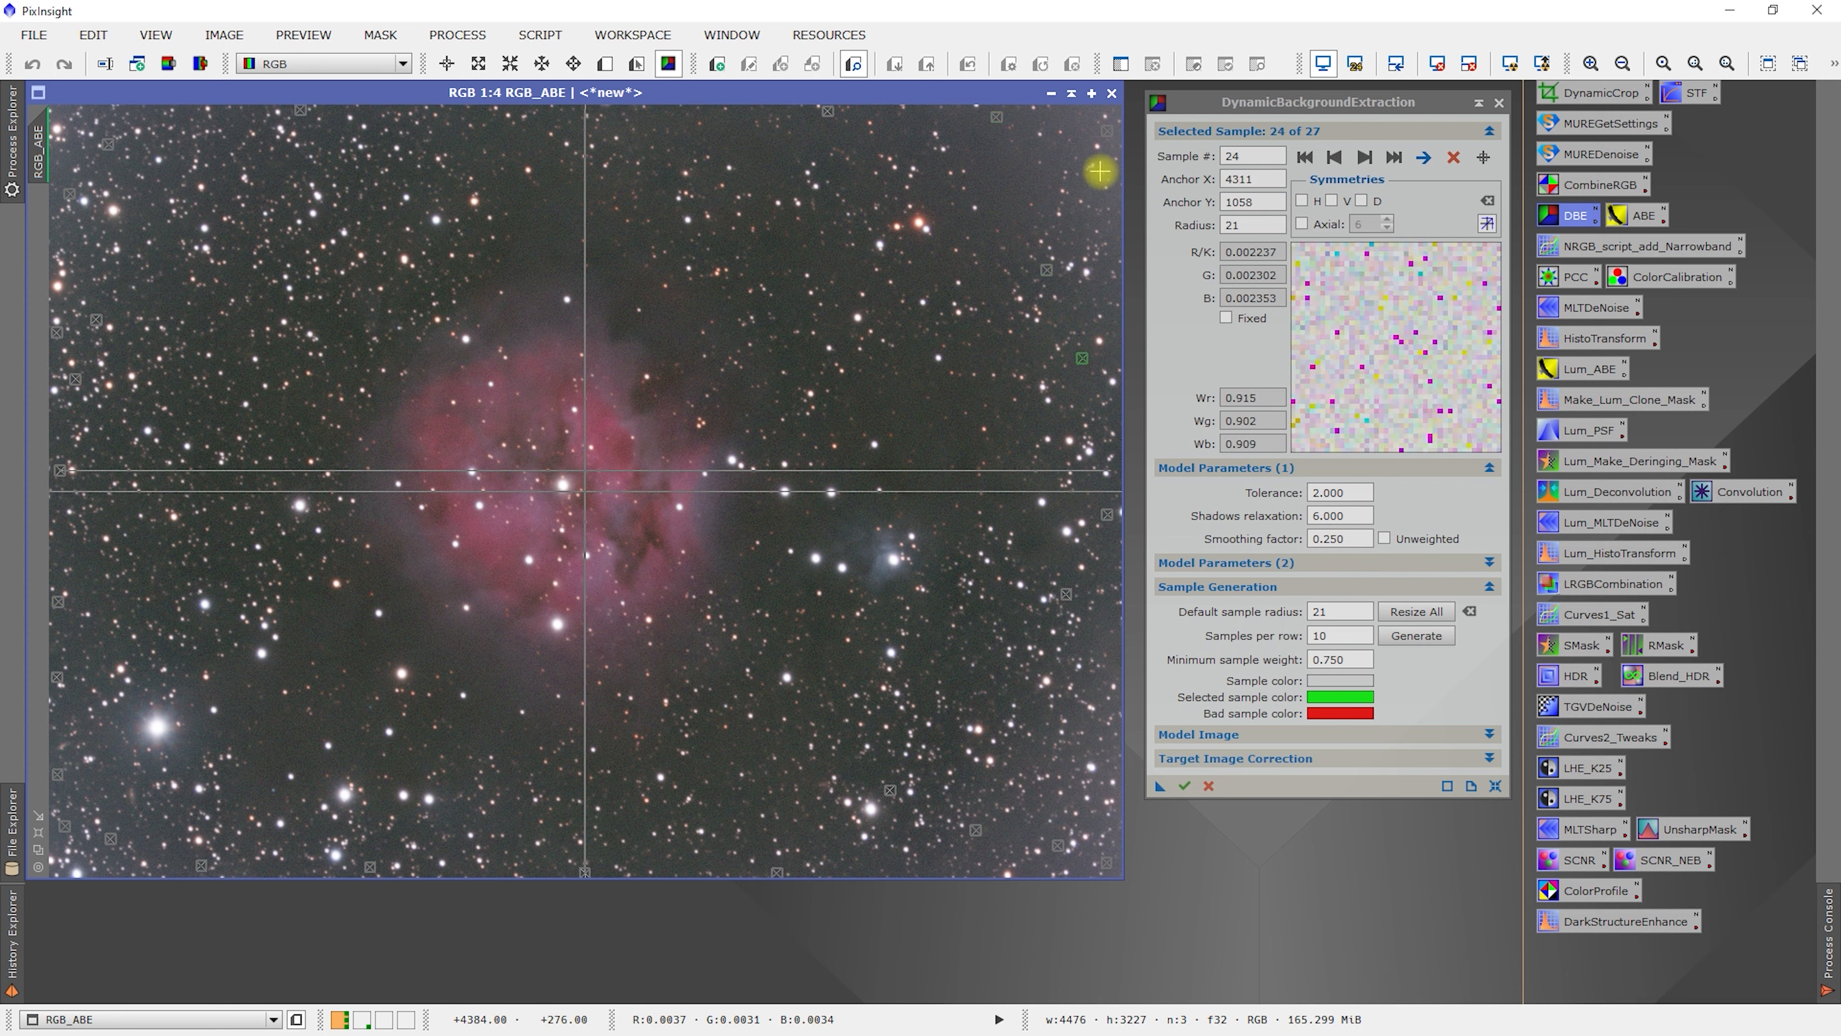
Step: Add background samples along the image's upper edge at about X 4232, Y 68 and X 2532, Y 40, and check the existing ones there
{"action": "left_click", "coordinate": [1110, 134]}
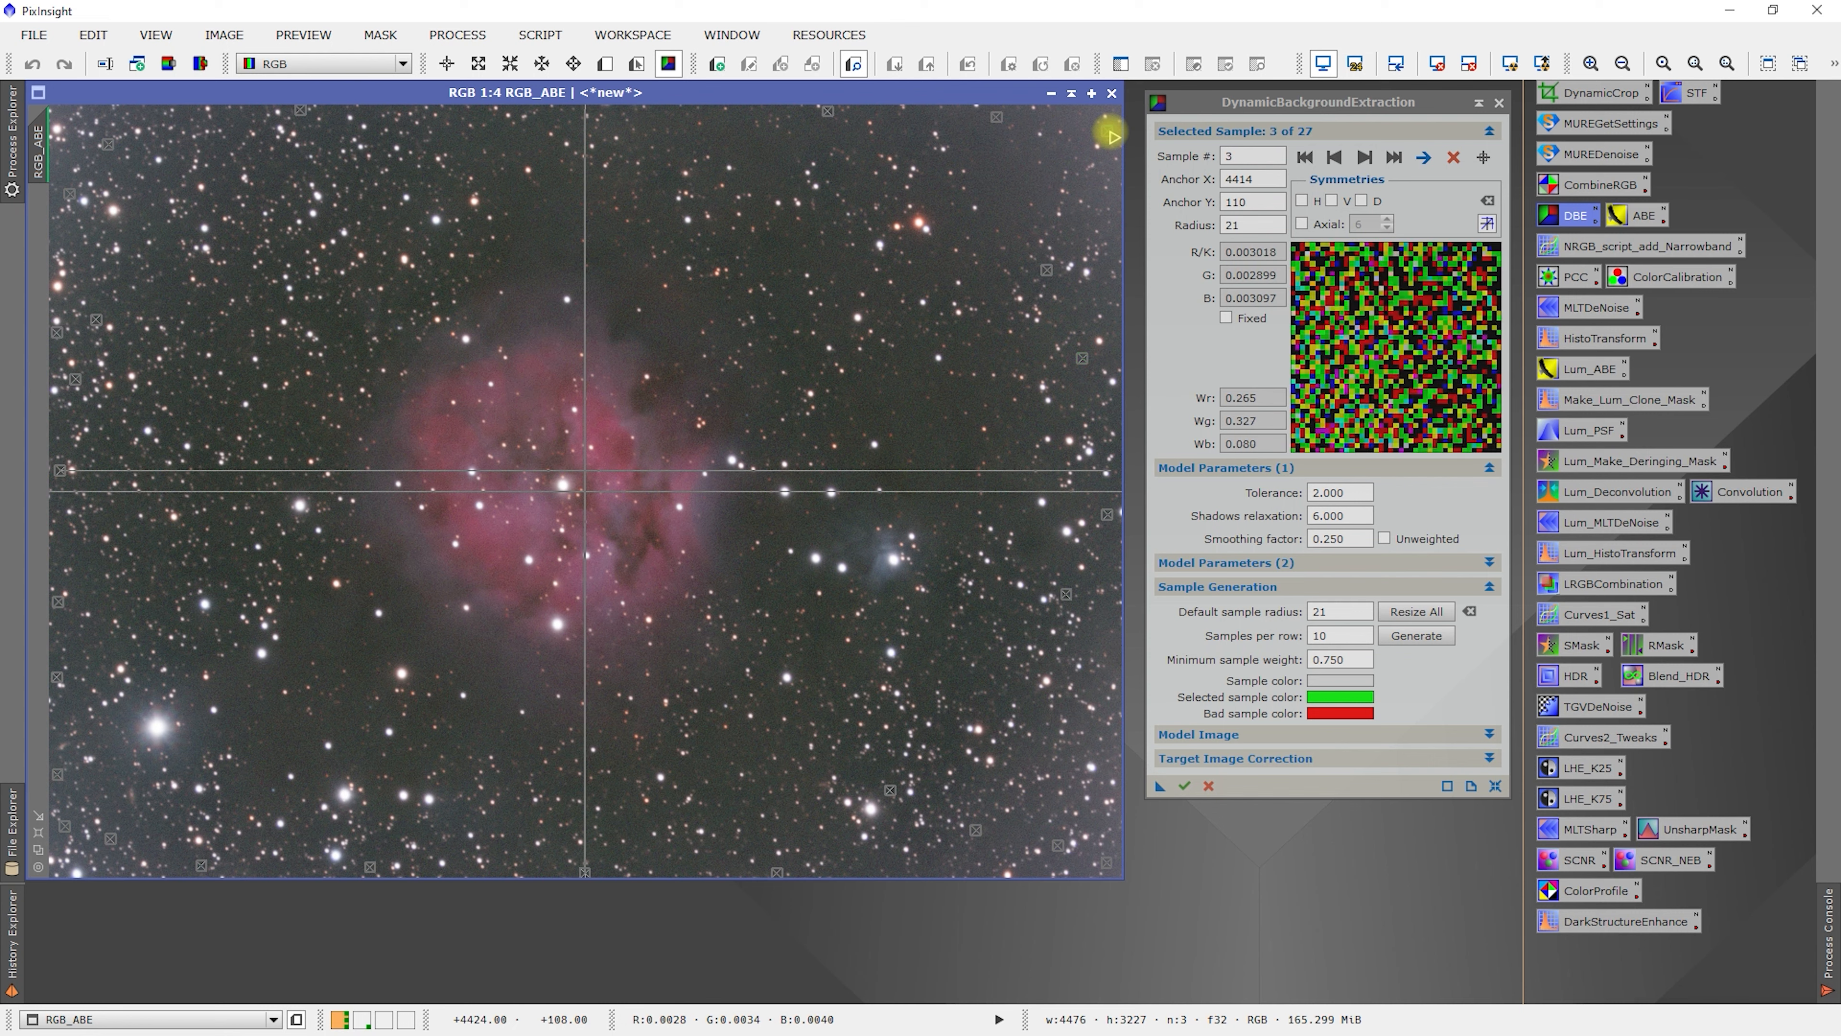
{"action": "left_click", "coordinate": [1064, 122]}
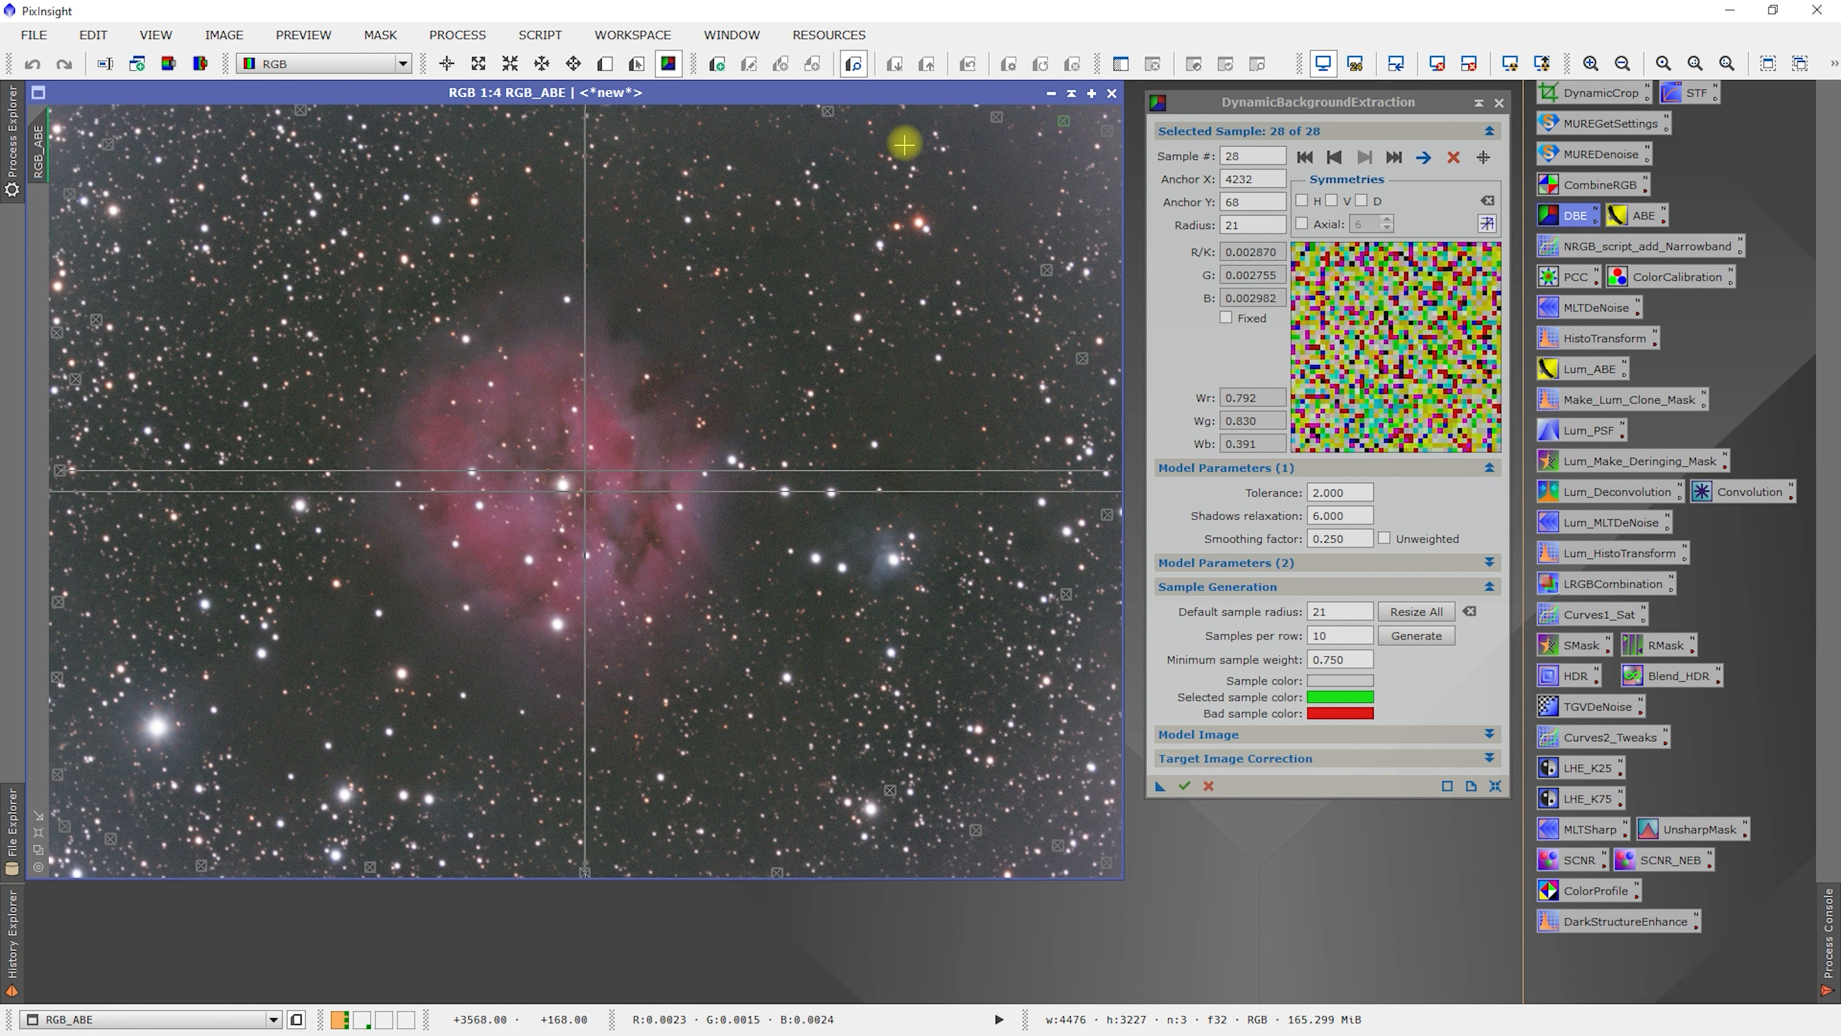
{"action": "left_click", "coordinate": [829, 115]}
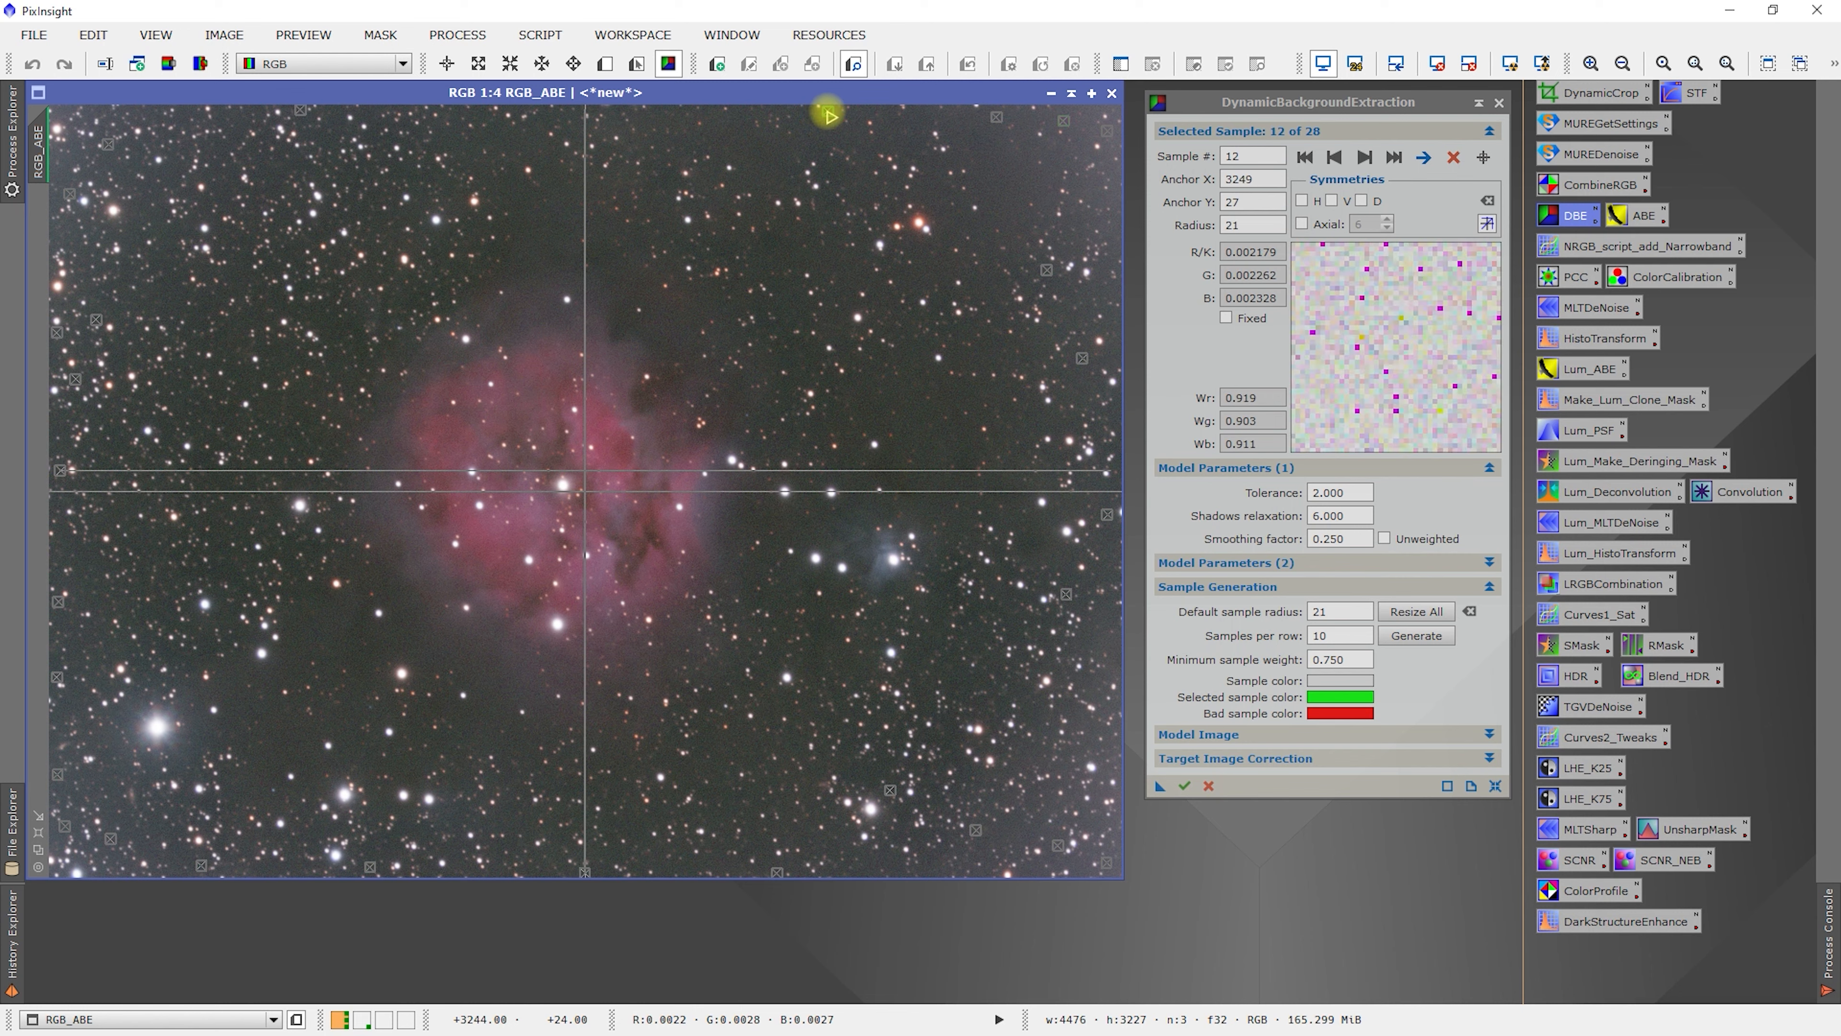
{"action": "left_click", "coordinate": [656, 115]}
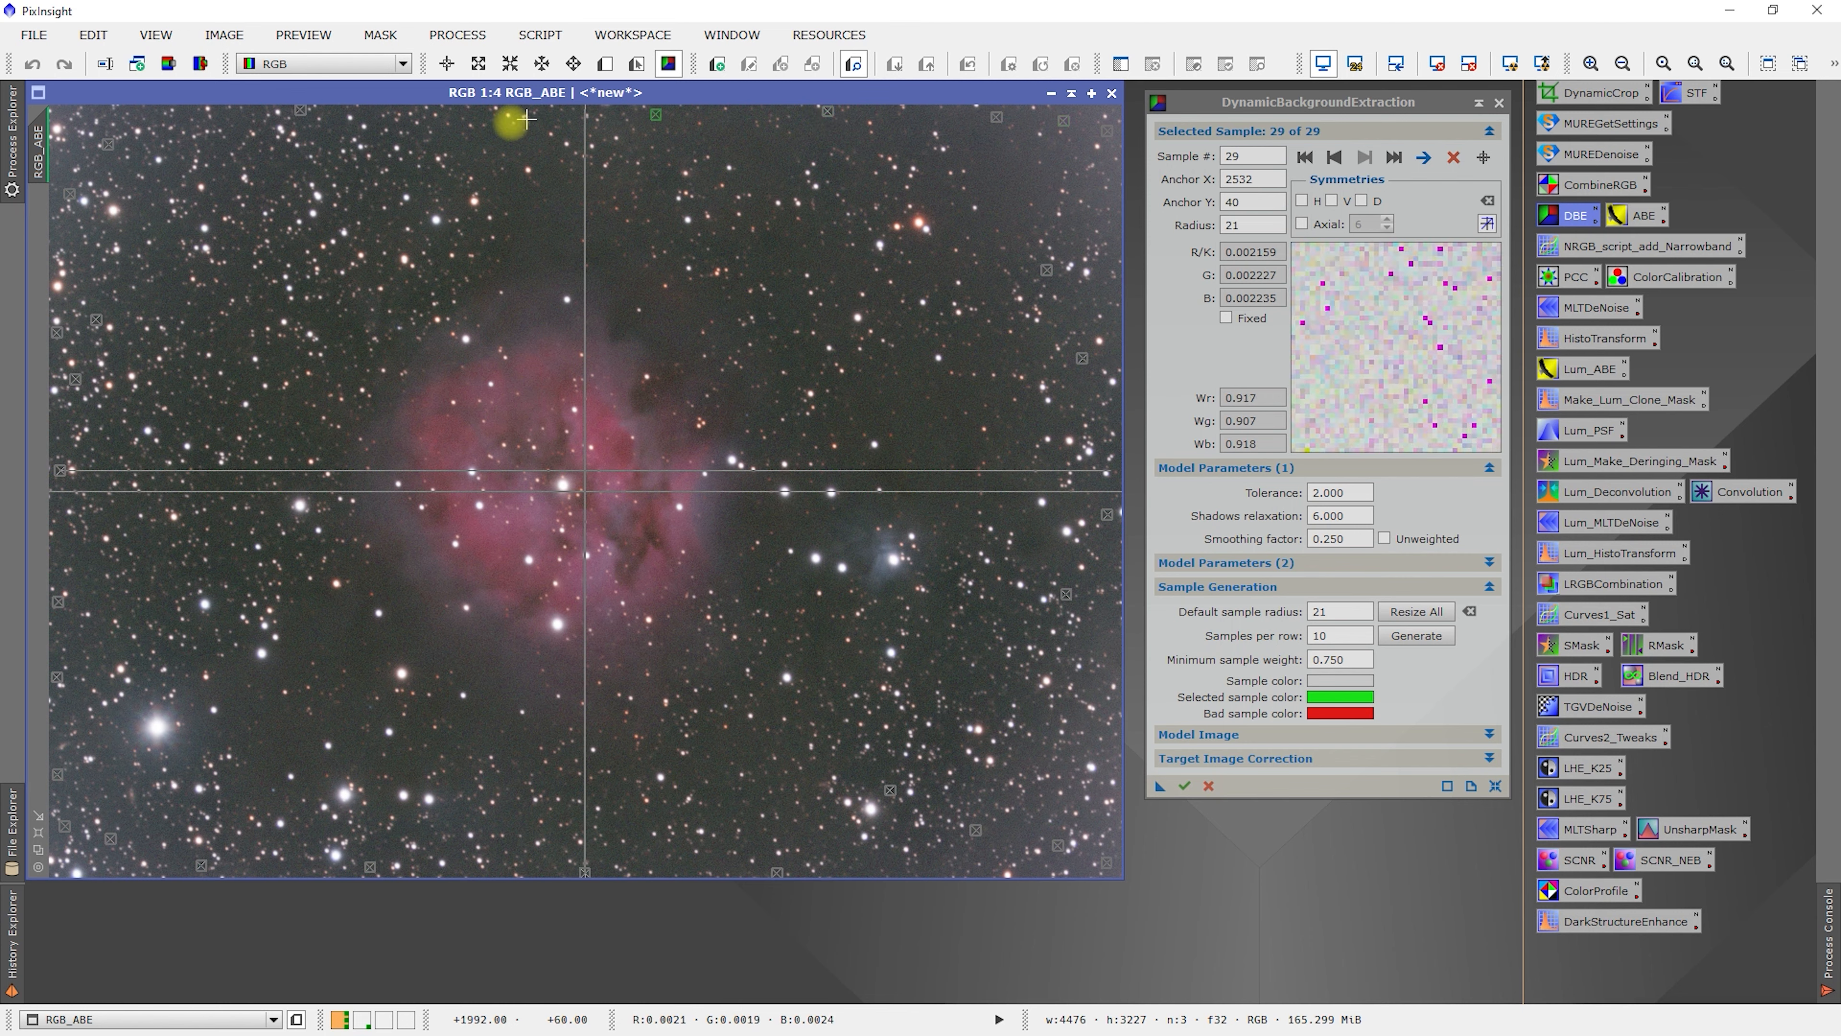
{"action": "left_click", "coordinate": [303, 112]}
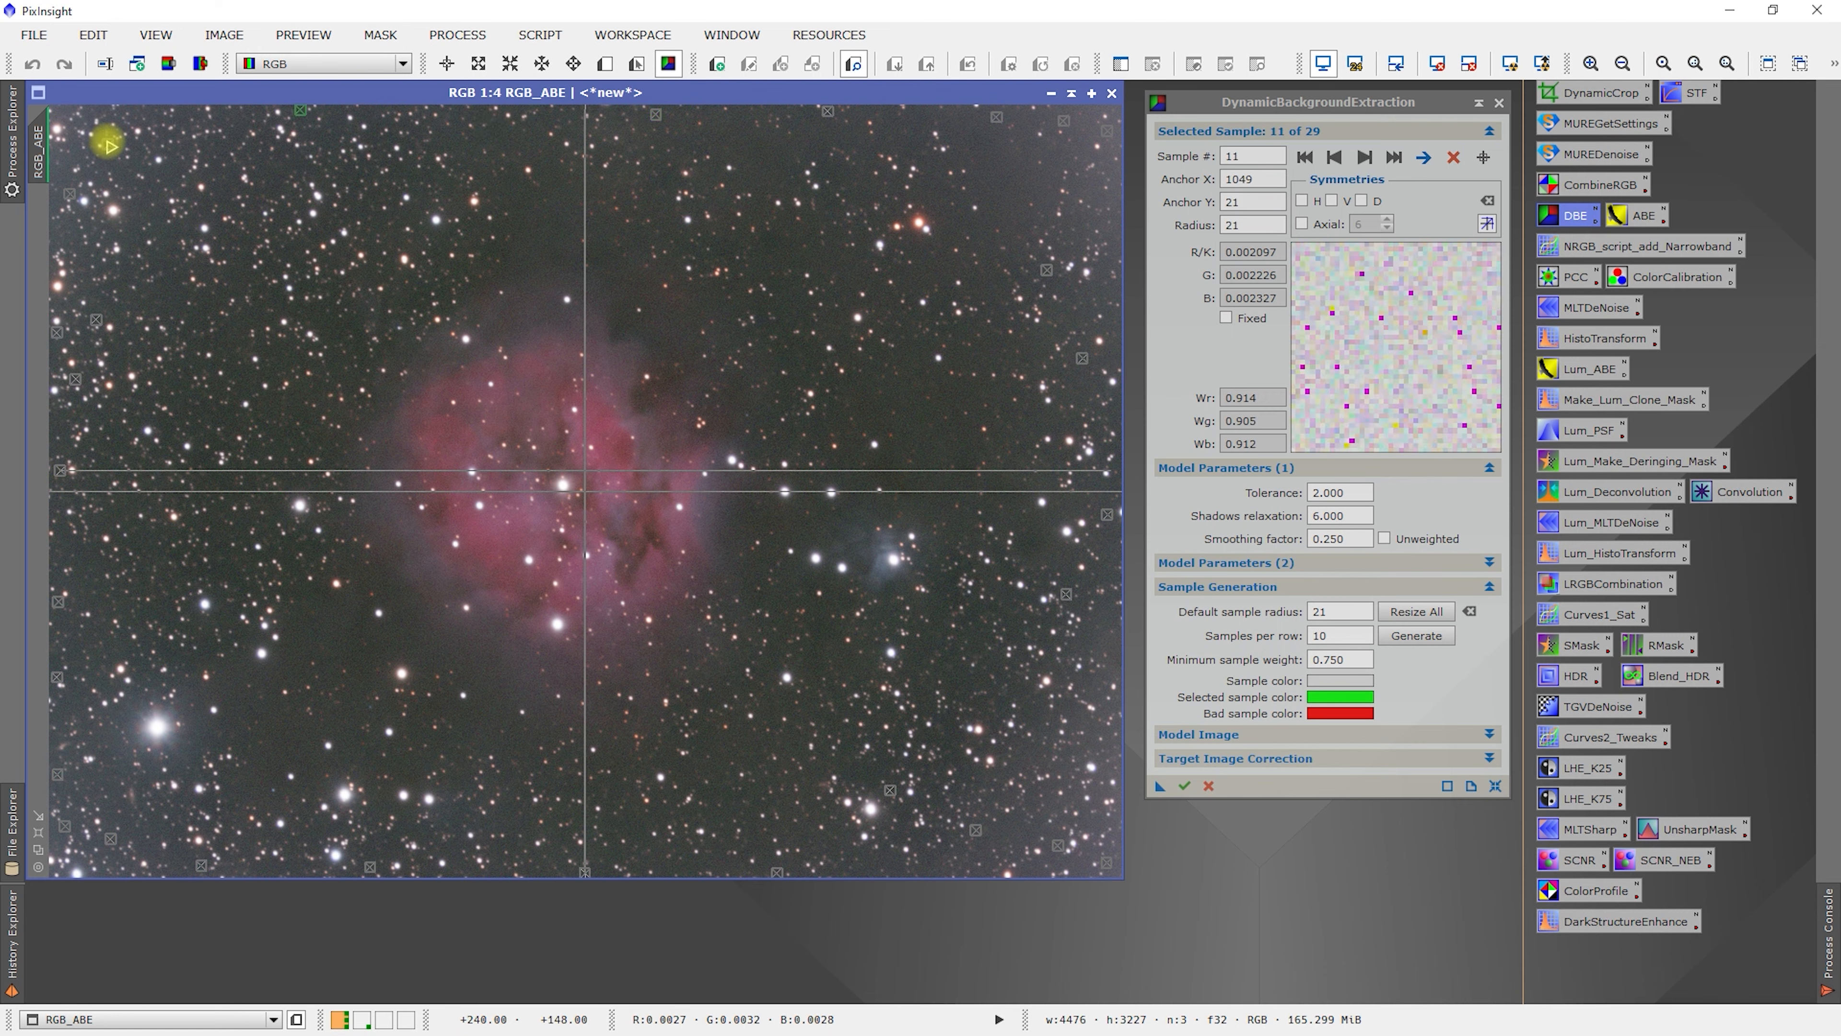
Step: Check the image's upper-left samples, moving the corner one to about X 63, Y 312 and the left-edge one to about X 33, Y 947
{"action": "left_click", "coordinate": [107, 145]}
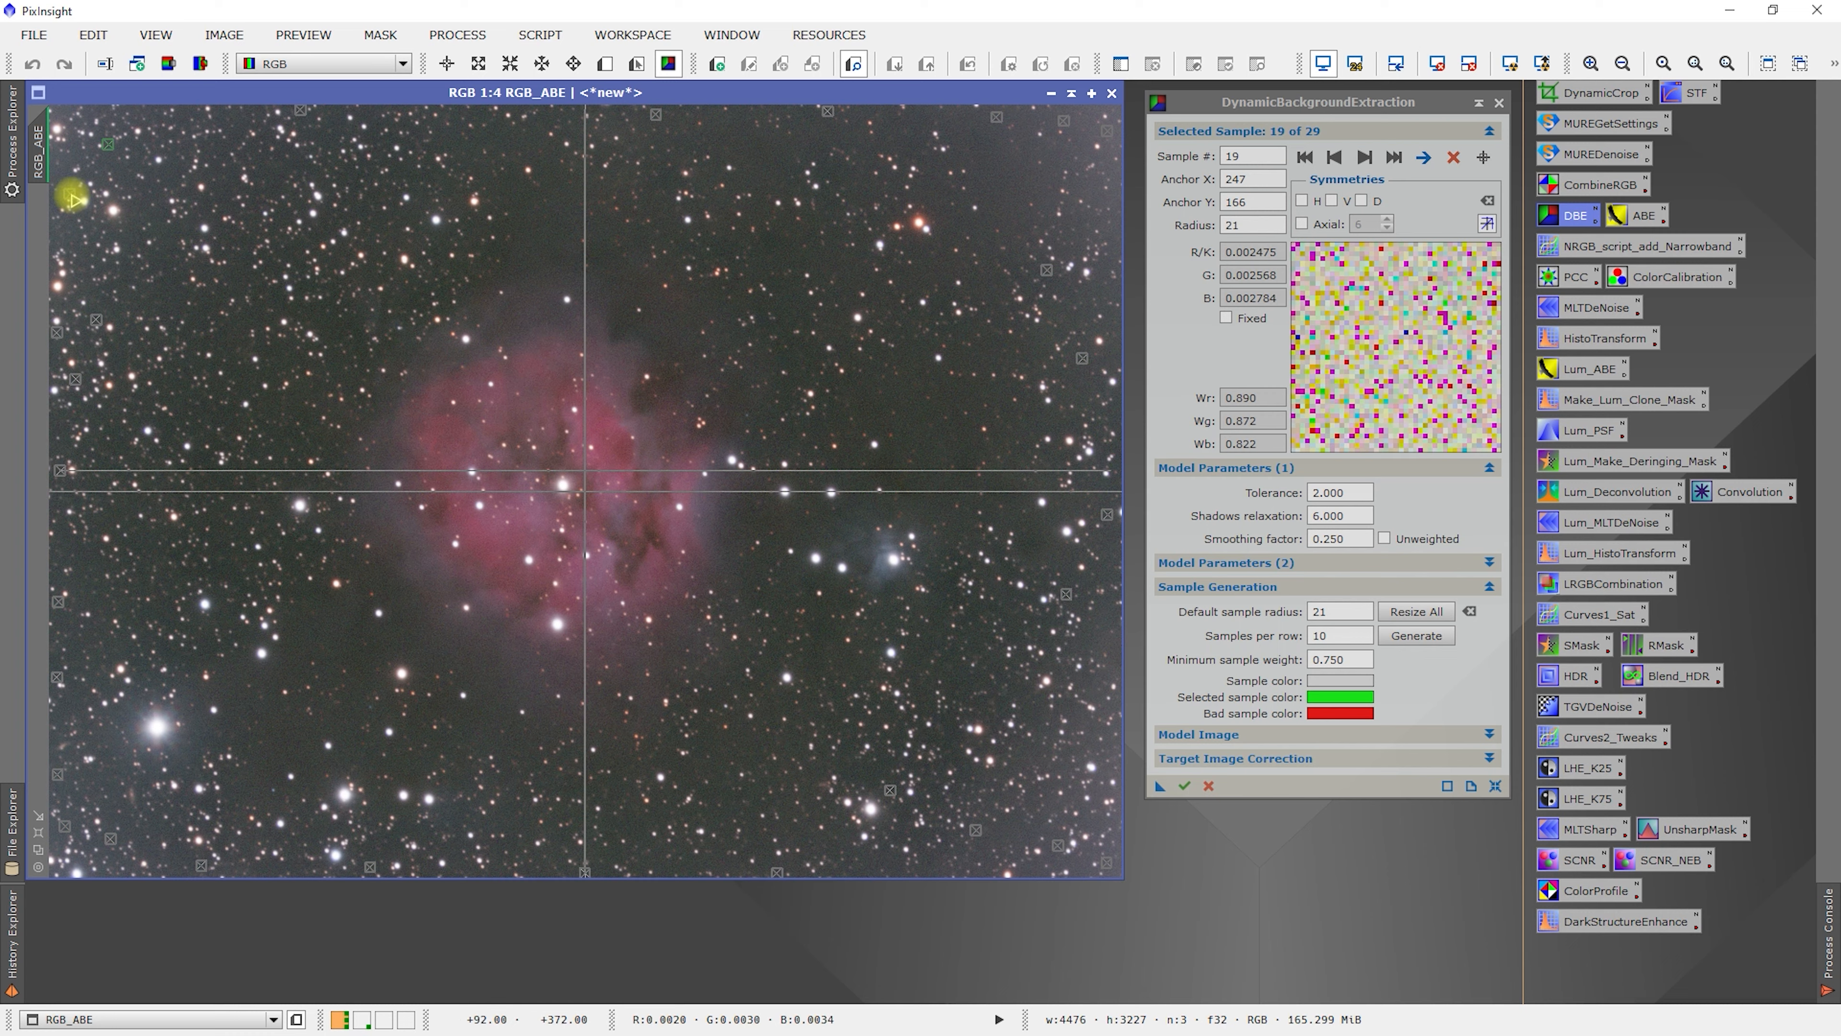
{"action": "left_click", "coordinate": [72, 197]}
{"action": "left_click_drag", "start_coordinate": [71, 197], "coordinate": [65, 183]}
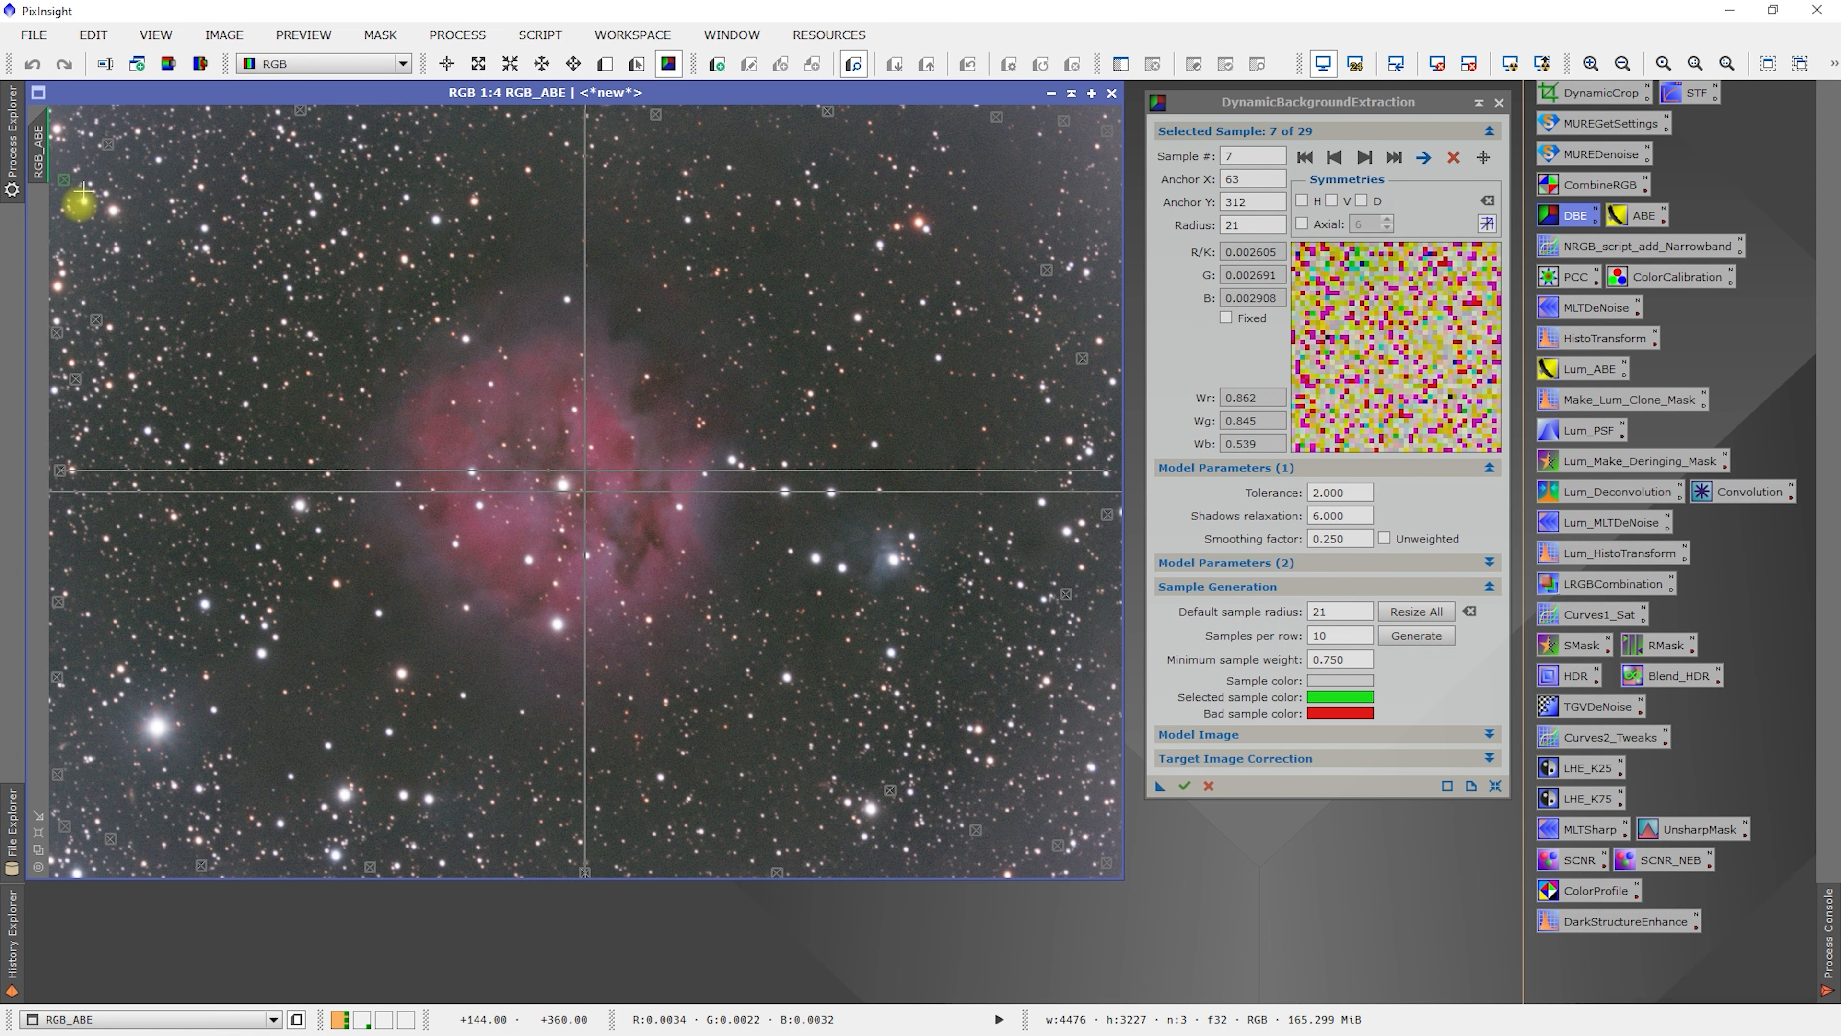
{"action": "left_click", "coordinate": [99, 326]}
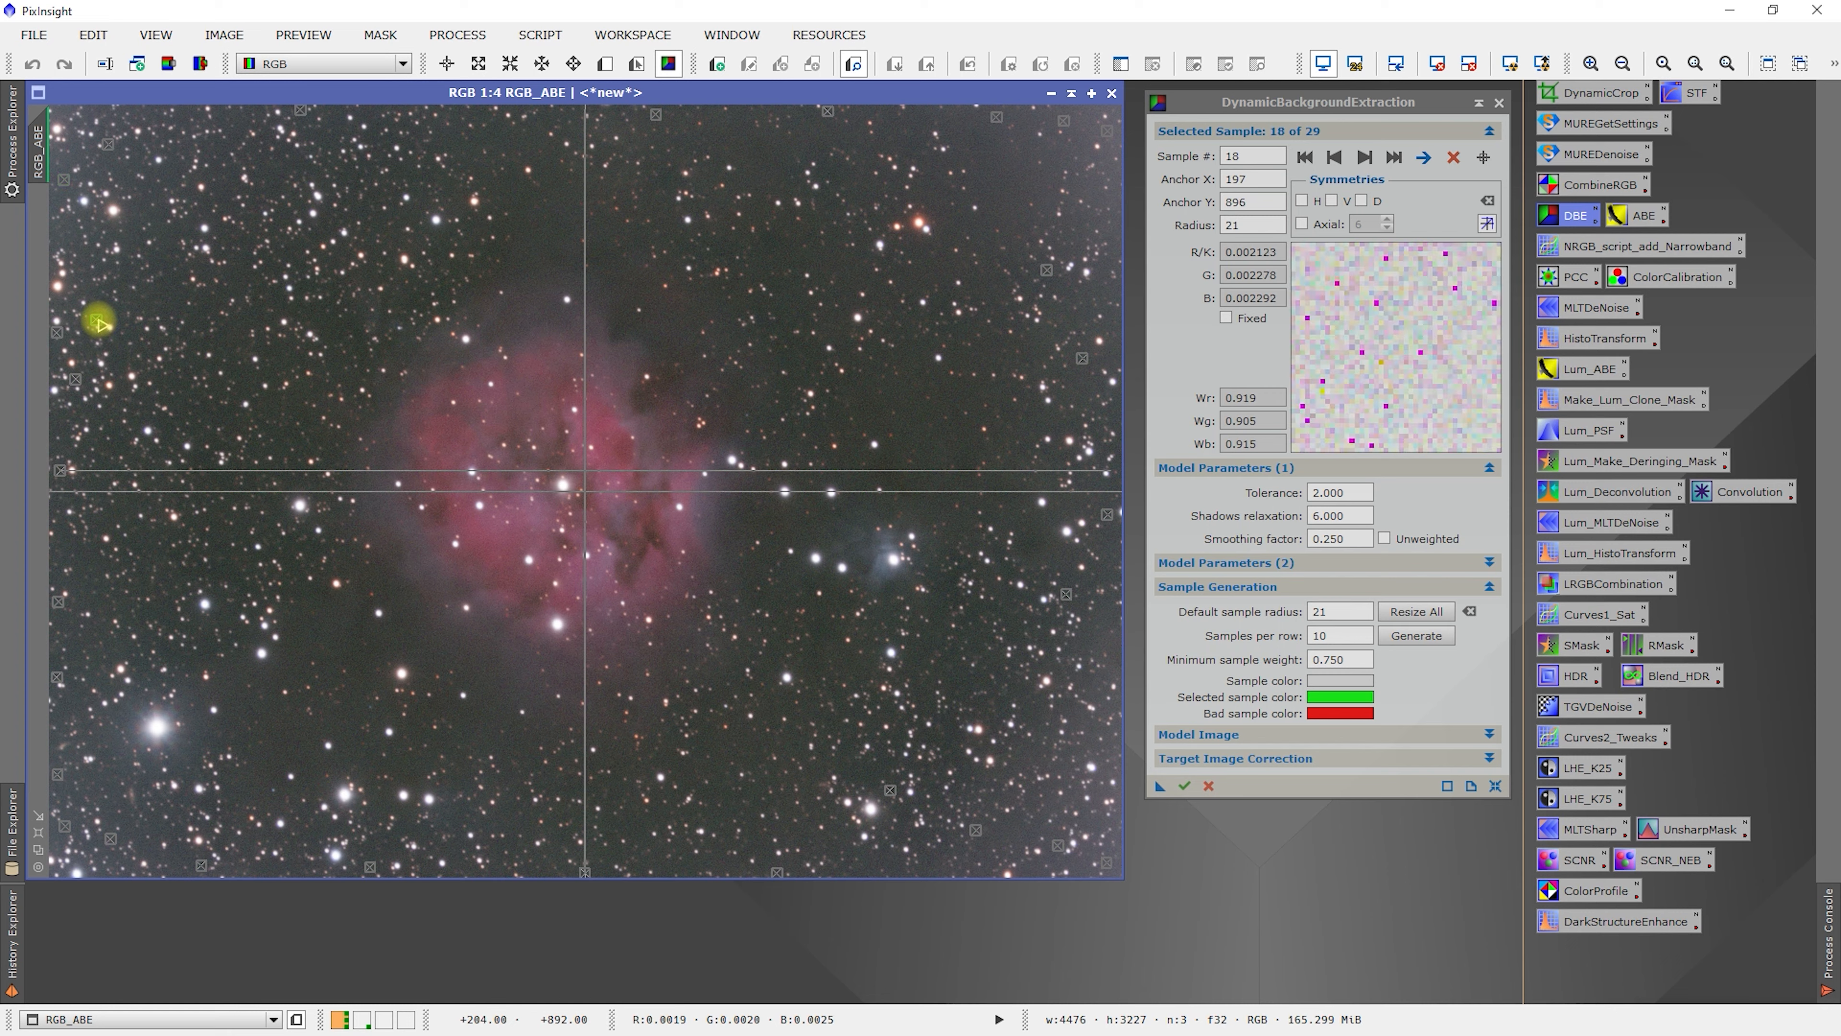
{"action": "left_click", "coordinate": [56, 333]}
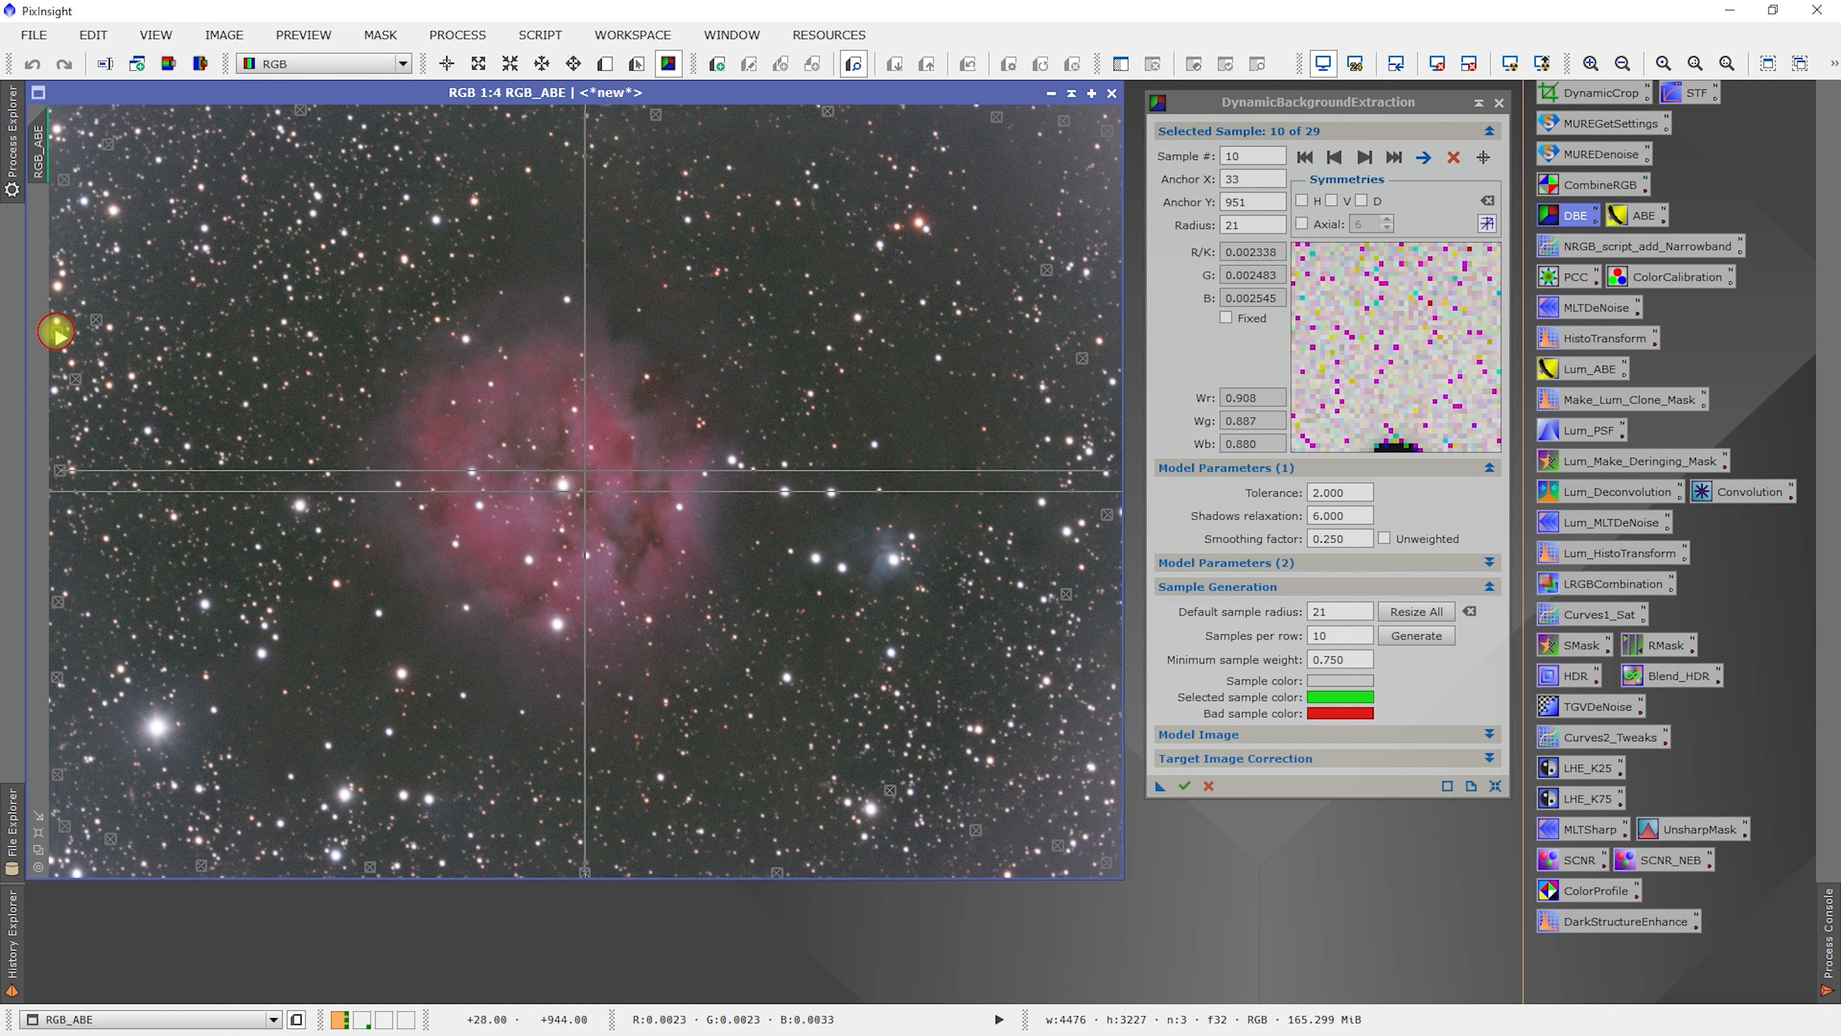
{"action": "left_click_drag", "start_coordinate": [56, 333], "coordinate": [57, 332]}
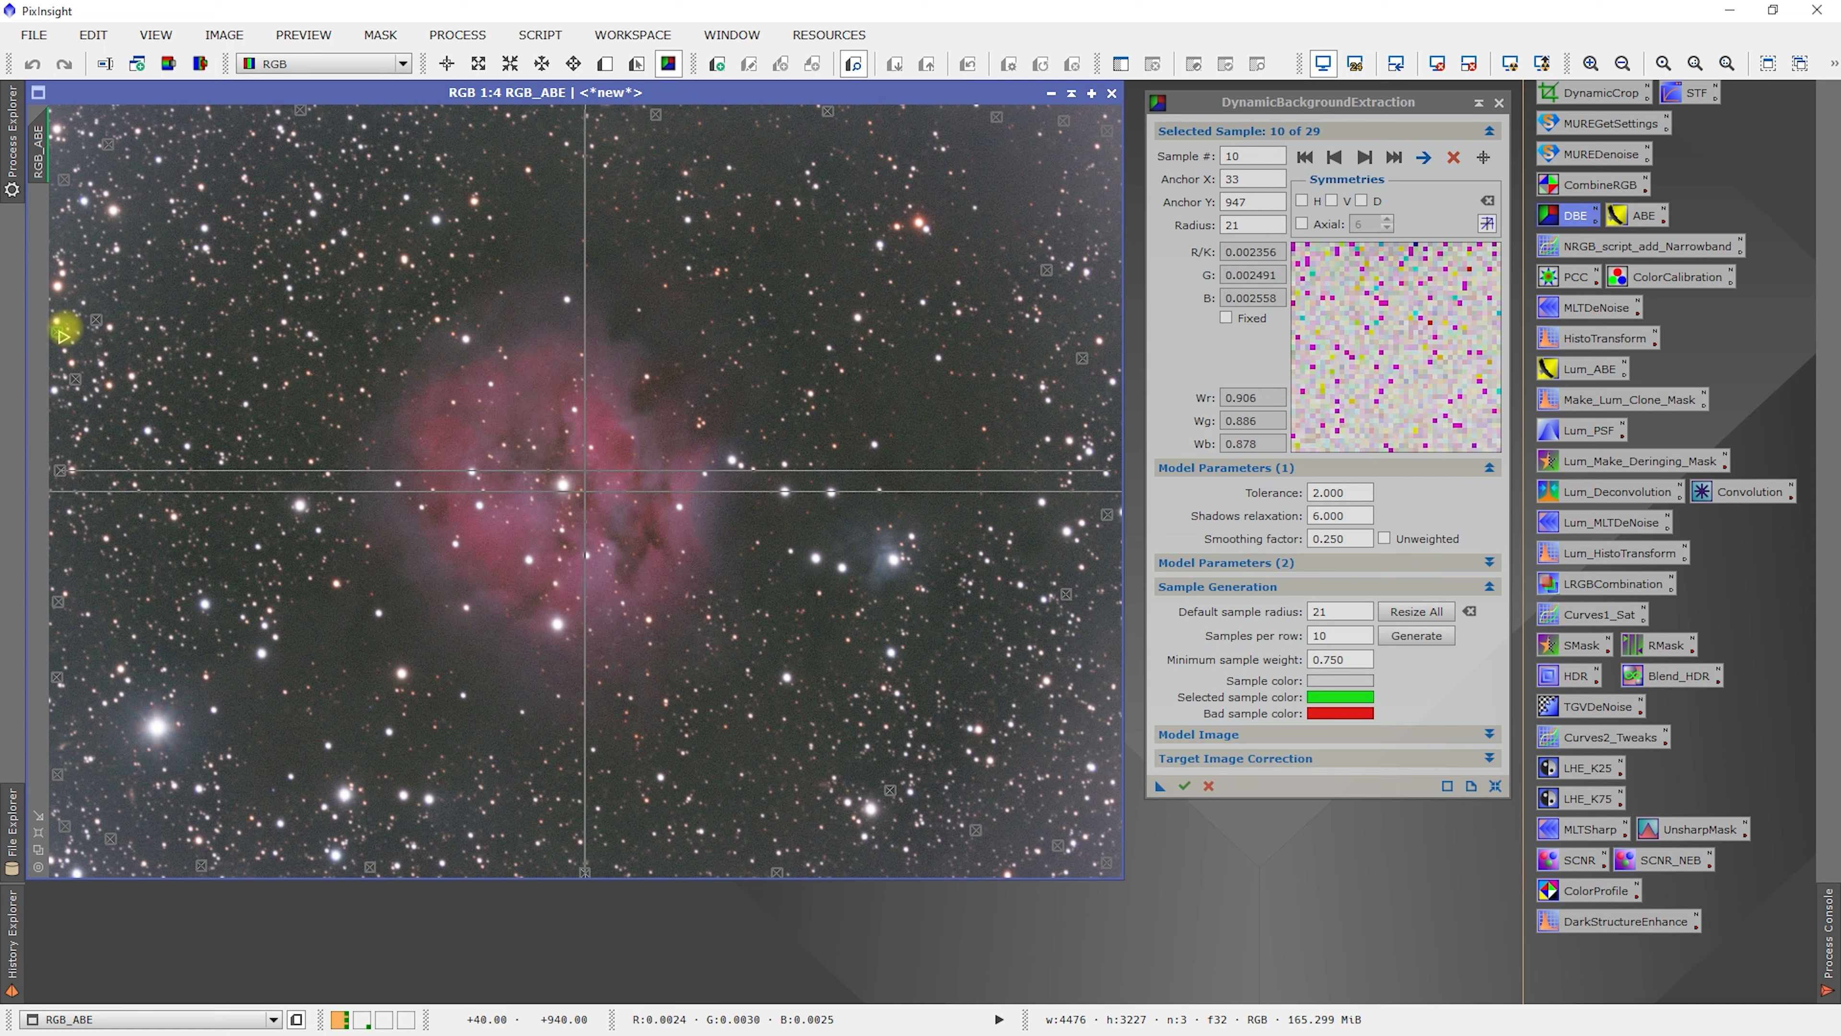
Step: Check the next two samples down the image's left edge and move the one below them to about X 70, Y 1997
{"action": "left_click", "coordinate": [75, 381]}
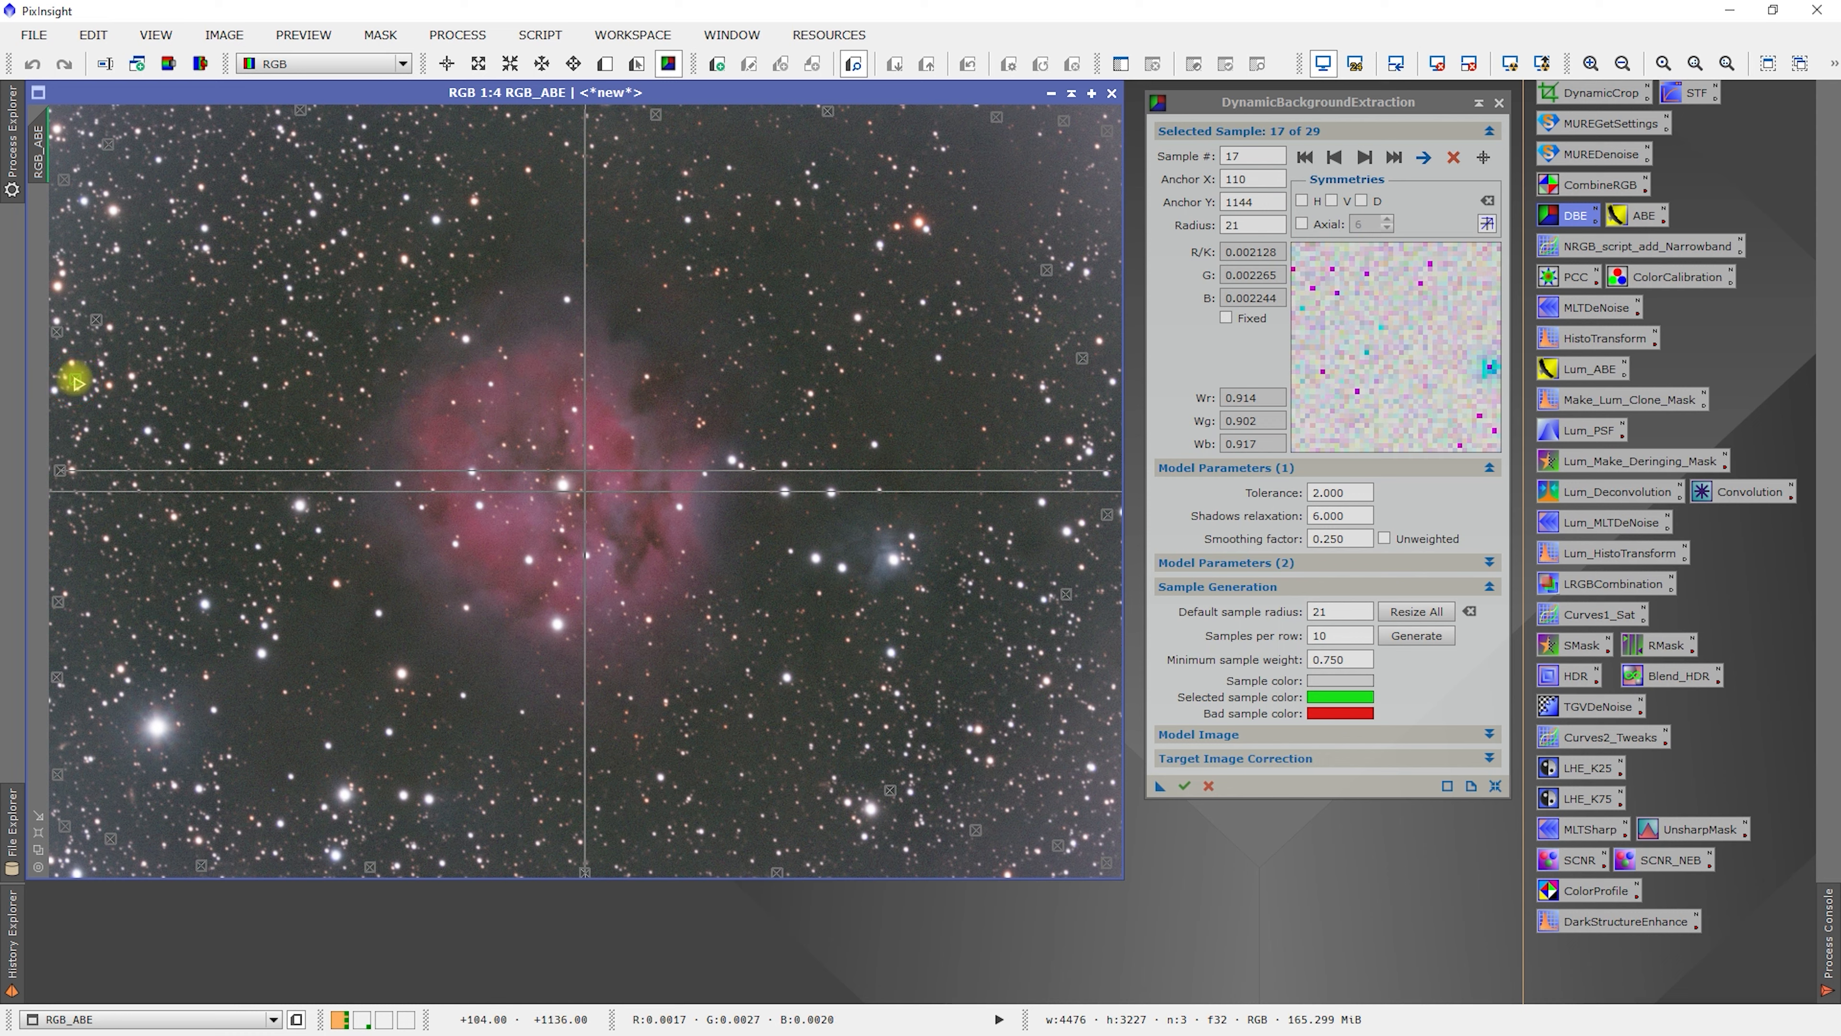
{"action": "left_click", "coordinate": [61, 473]}
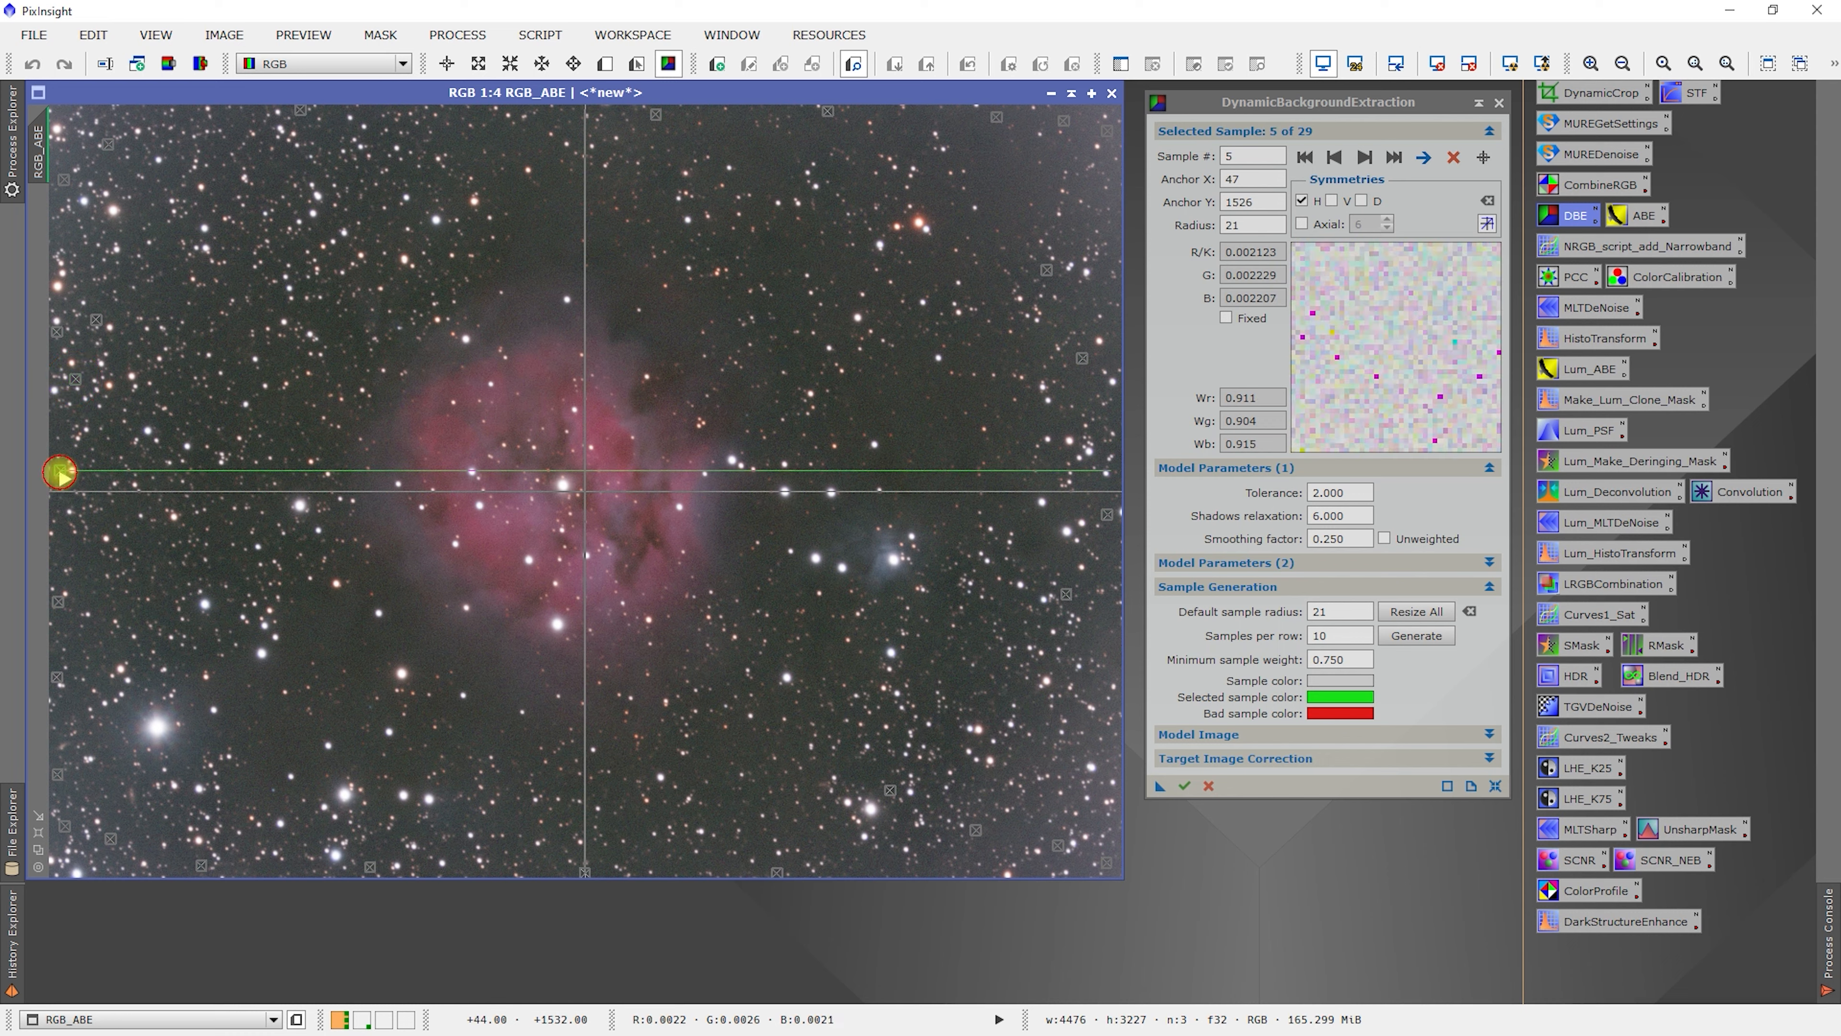
{"action": "left_click", "coordinate": [58, 602]}
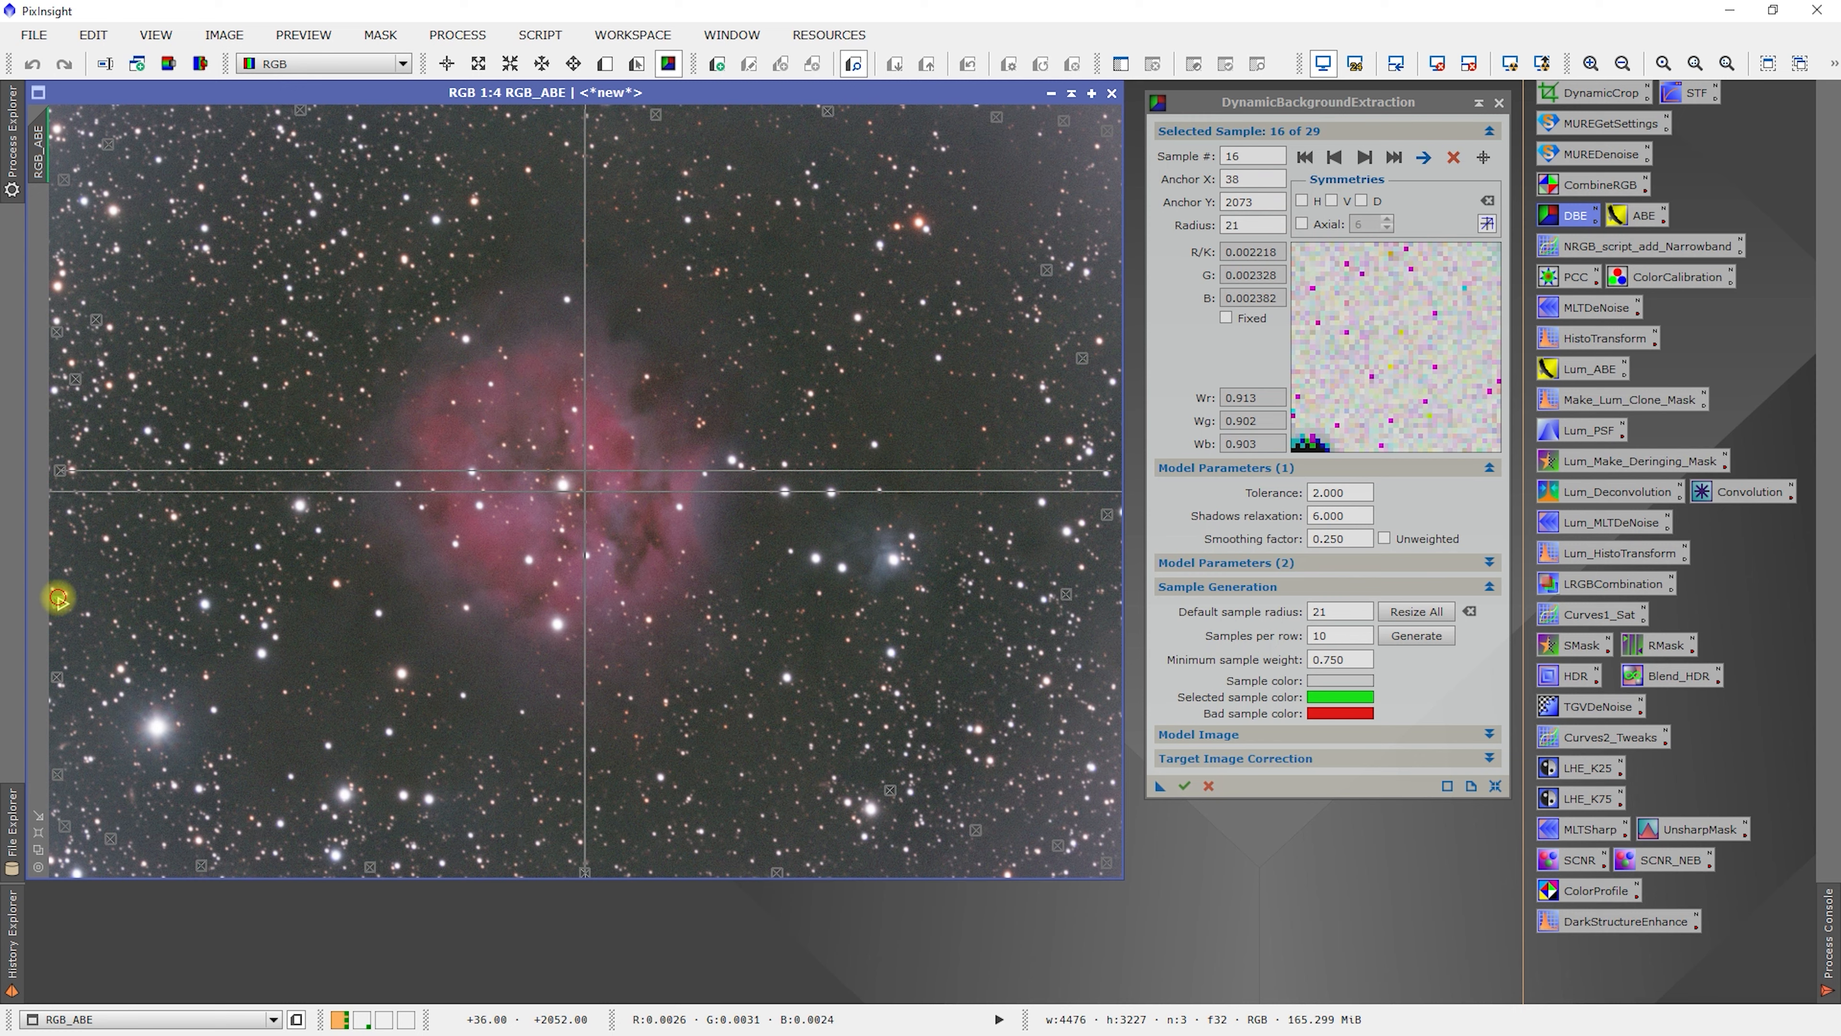
{"action": "left_click_drag", "start_coordinate": [58, 599], "coordinate": [66, 582]}
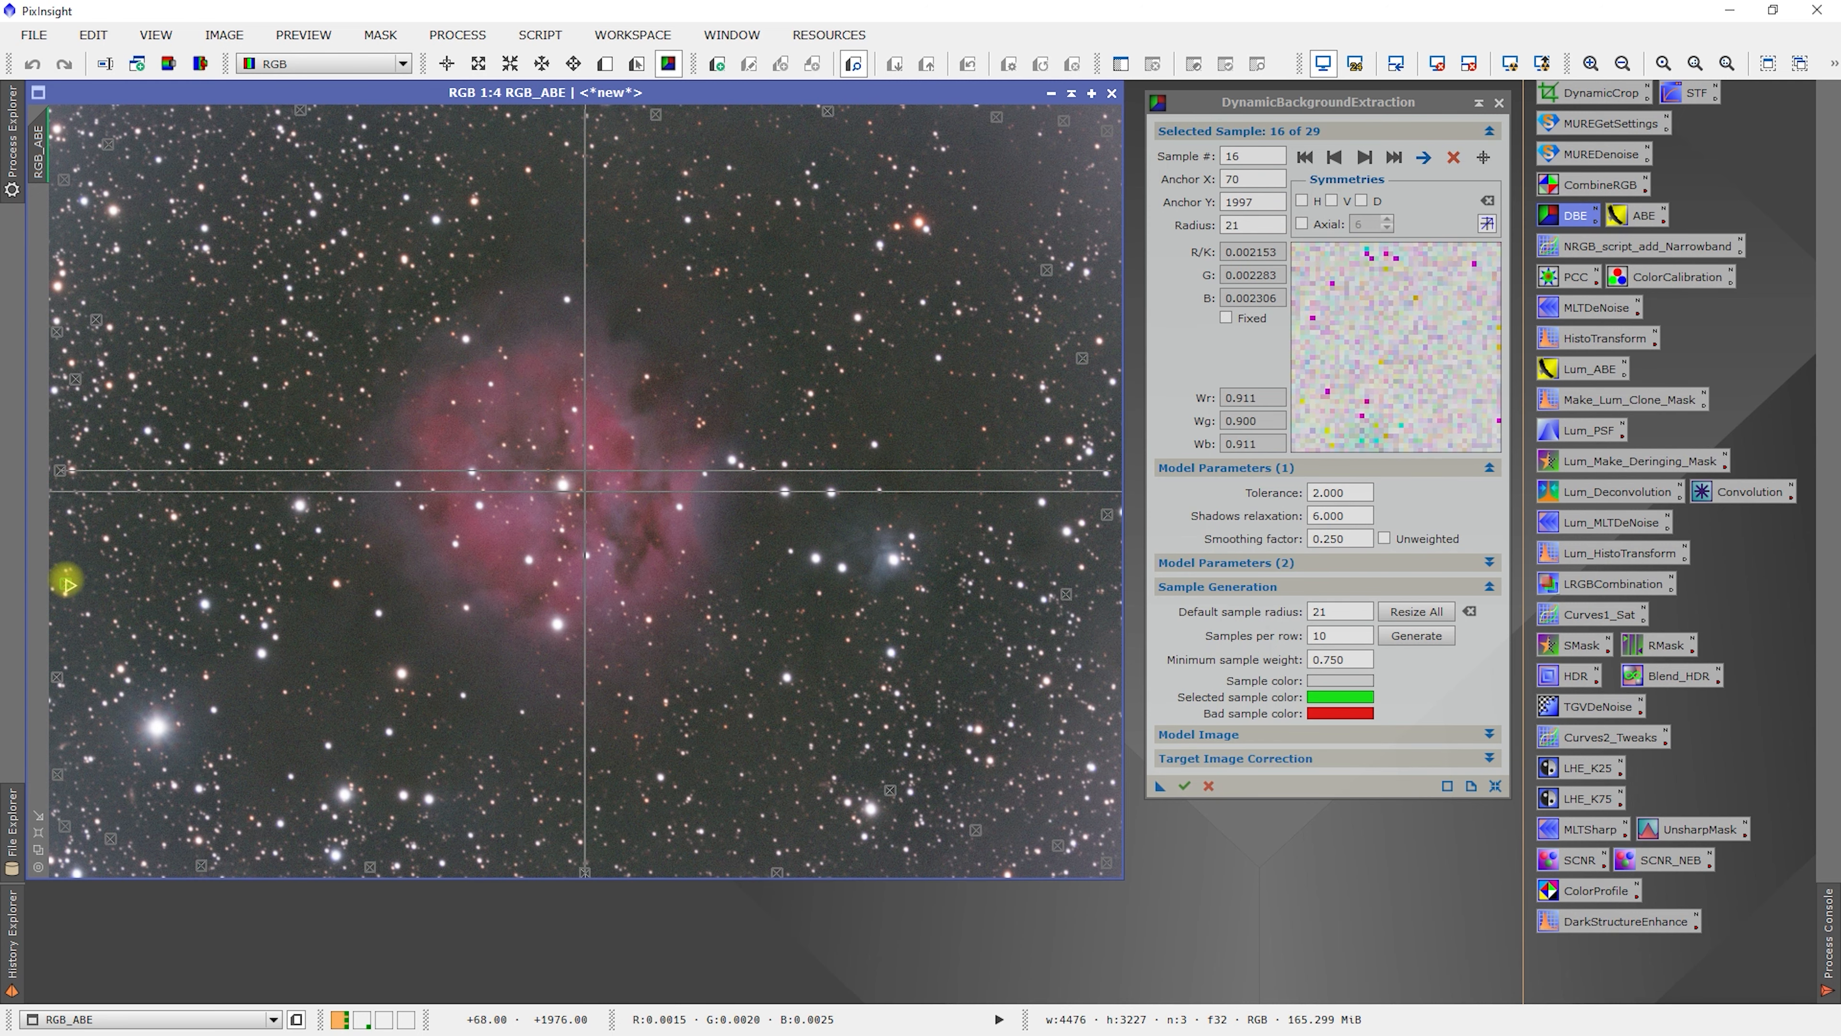
Step: Add a sample, place it at about X 1656, Y 144, and move the lower left-edge sample to about X 33, Y 2372
{"action": "left_click", "coordinate": [58, 682]}
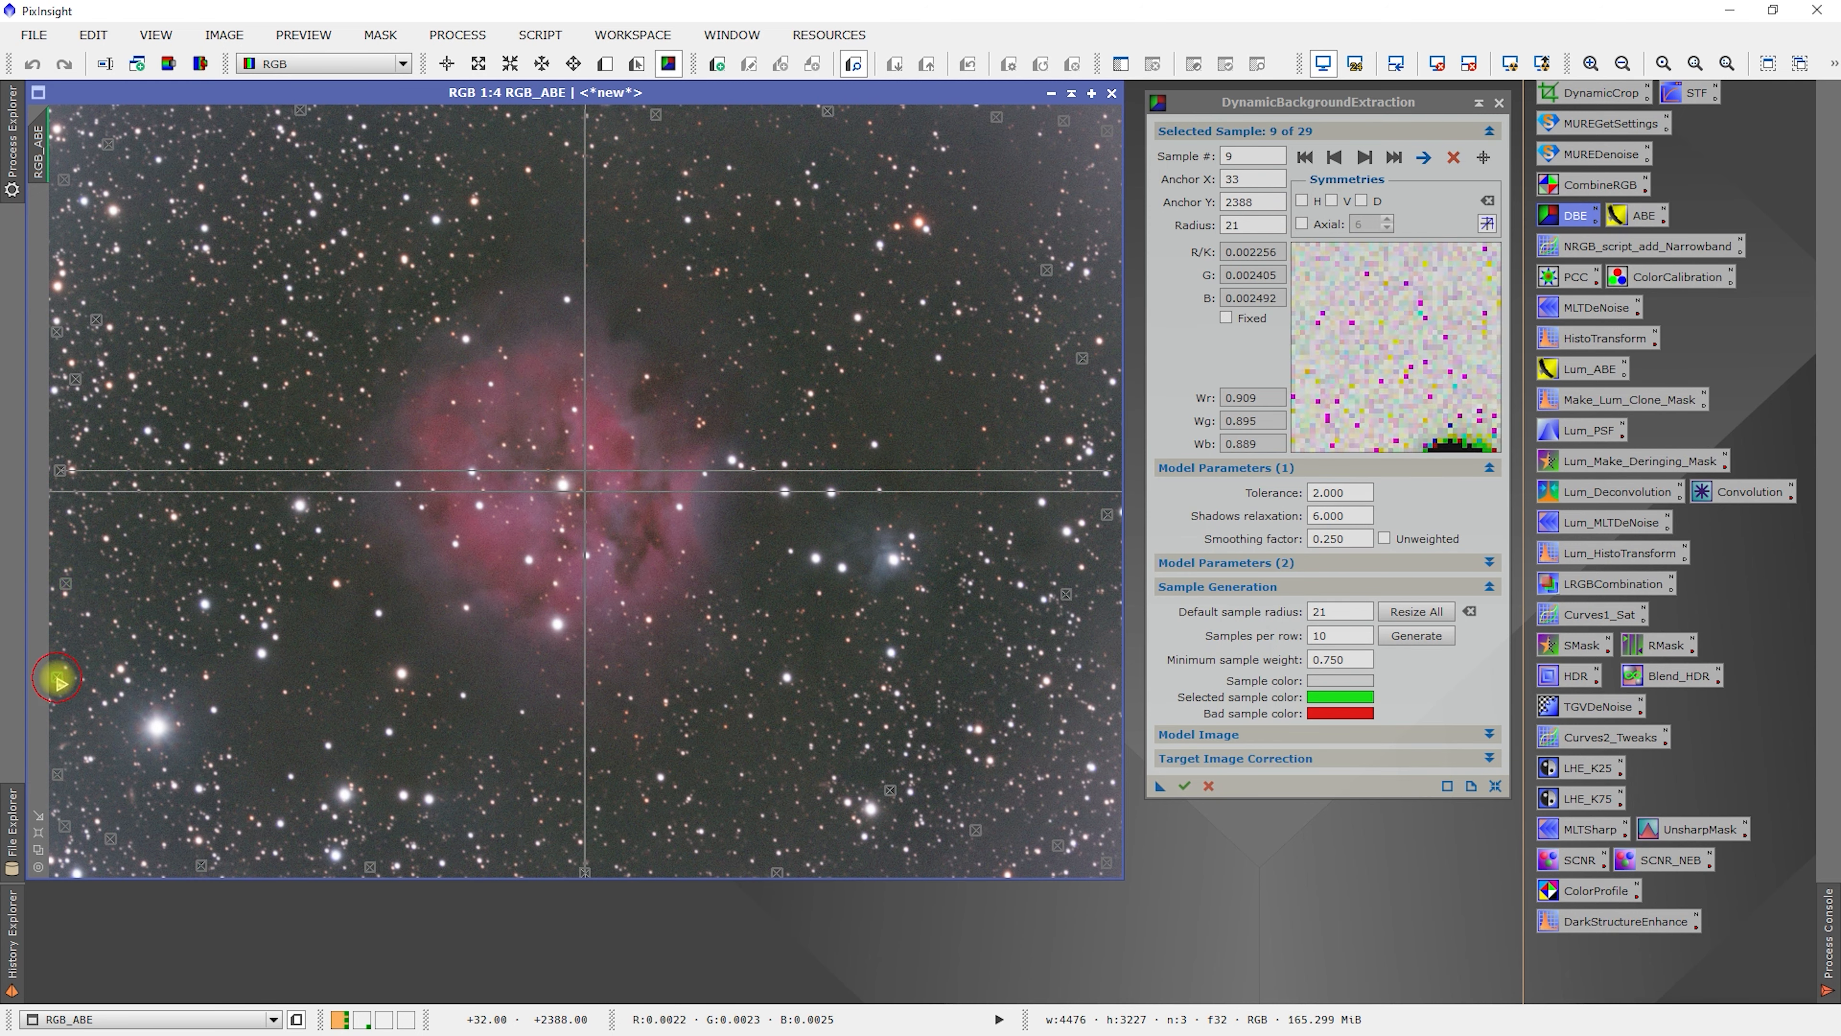
{"action": "left_click", "coordinate": [58, 675]}
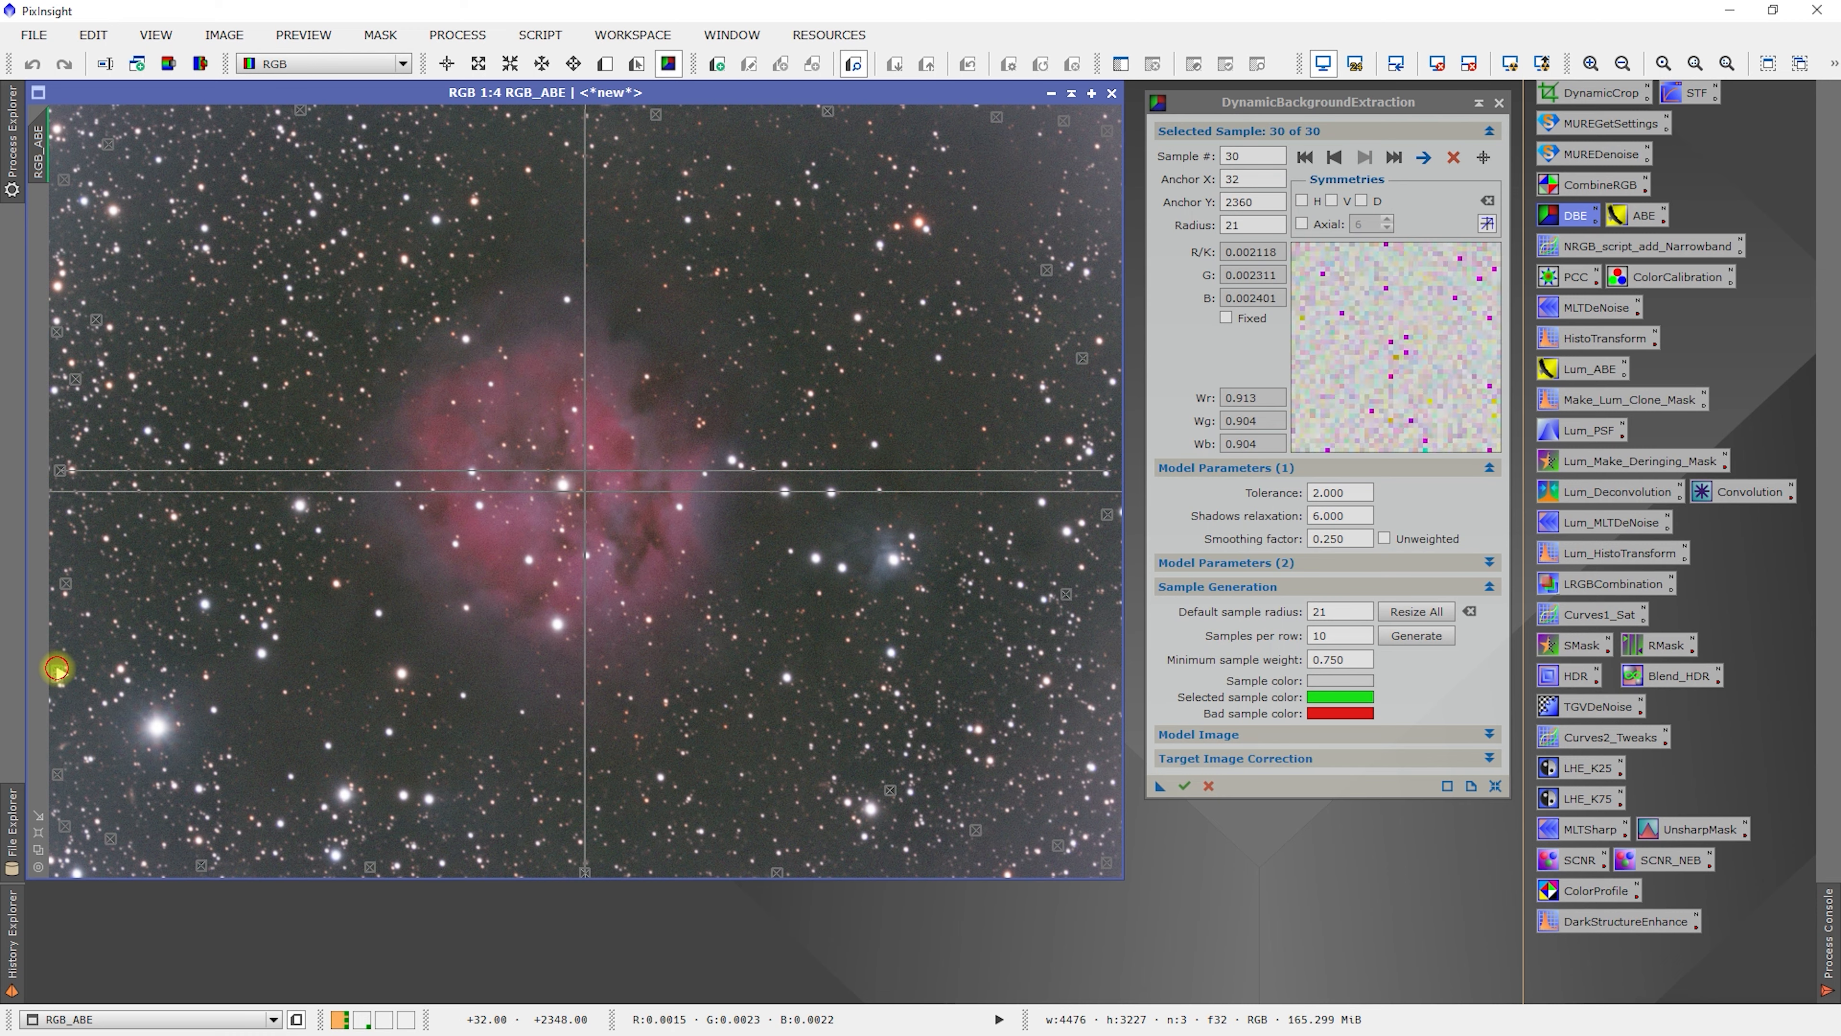
{"action": "left_click_drag", "start_coordinate": [58, 669], "coordinate": [446, 140]}
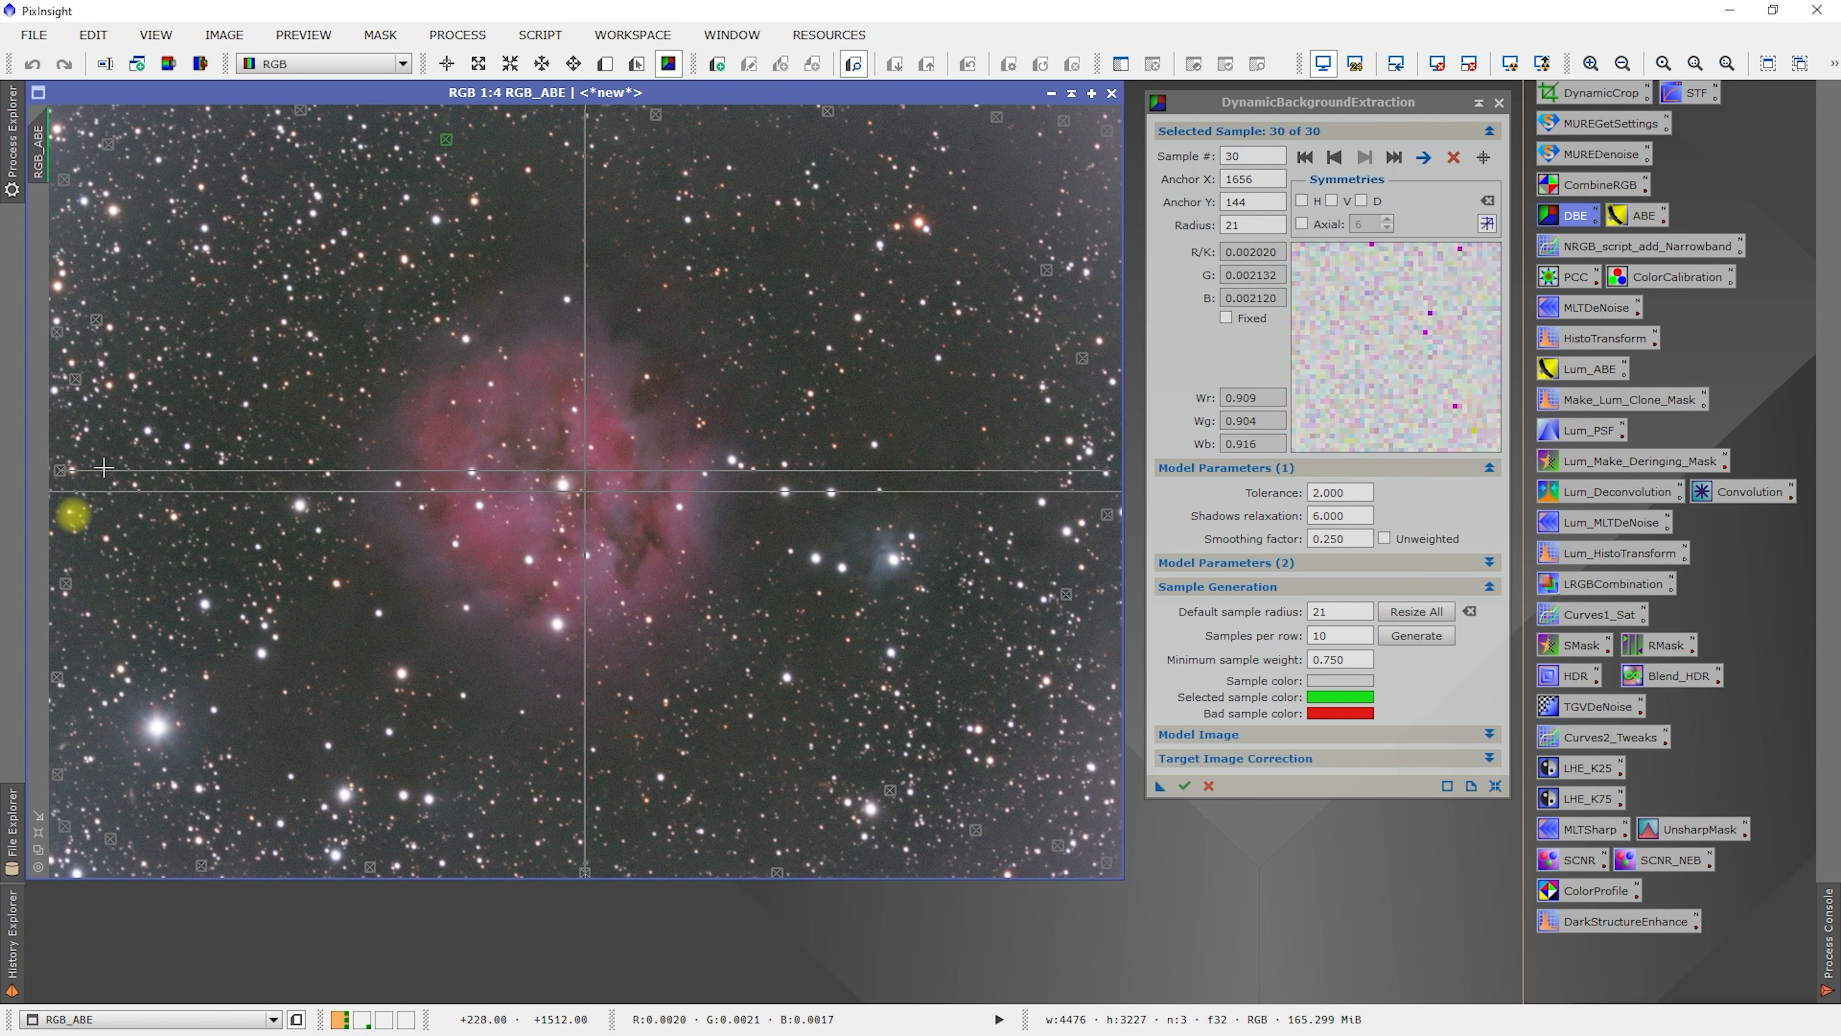
{"action": "left_click", "coordinate": [59, 680]}
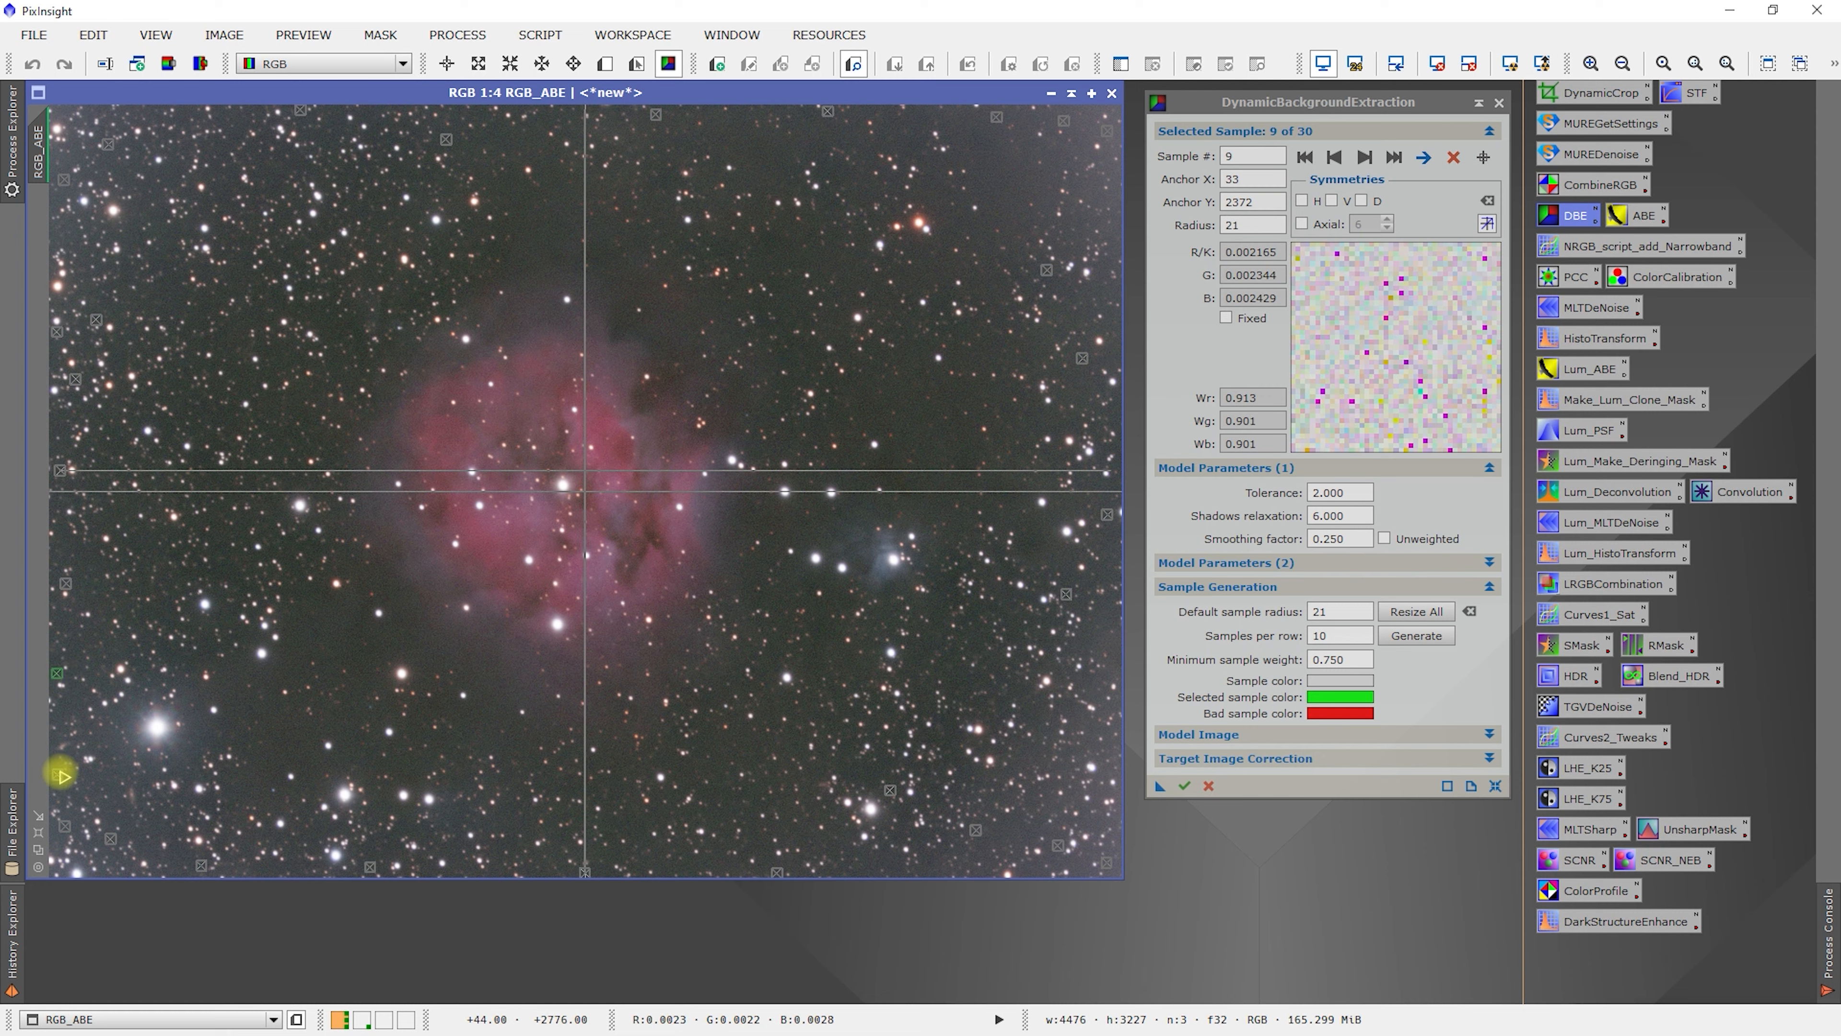
{"action": "left_click", "coordinate": [60, 775]}
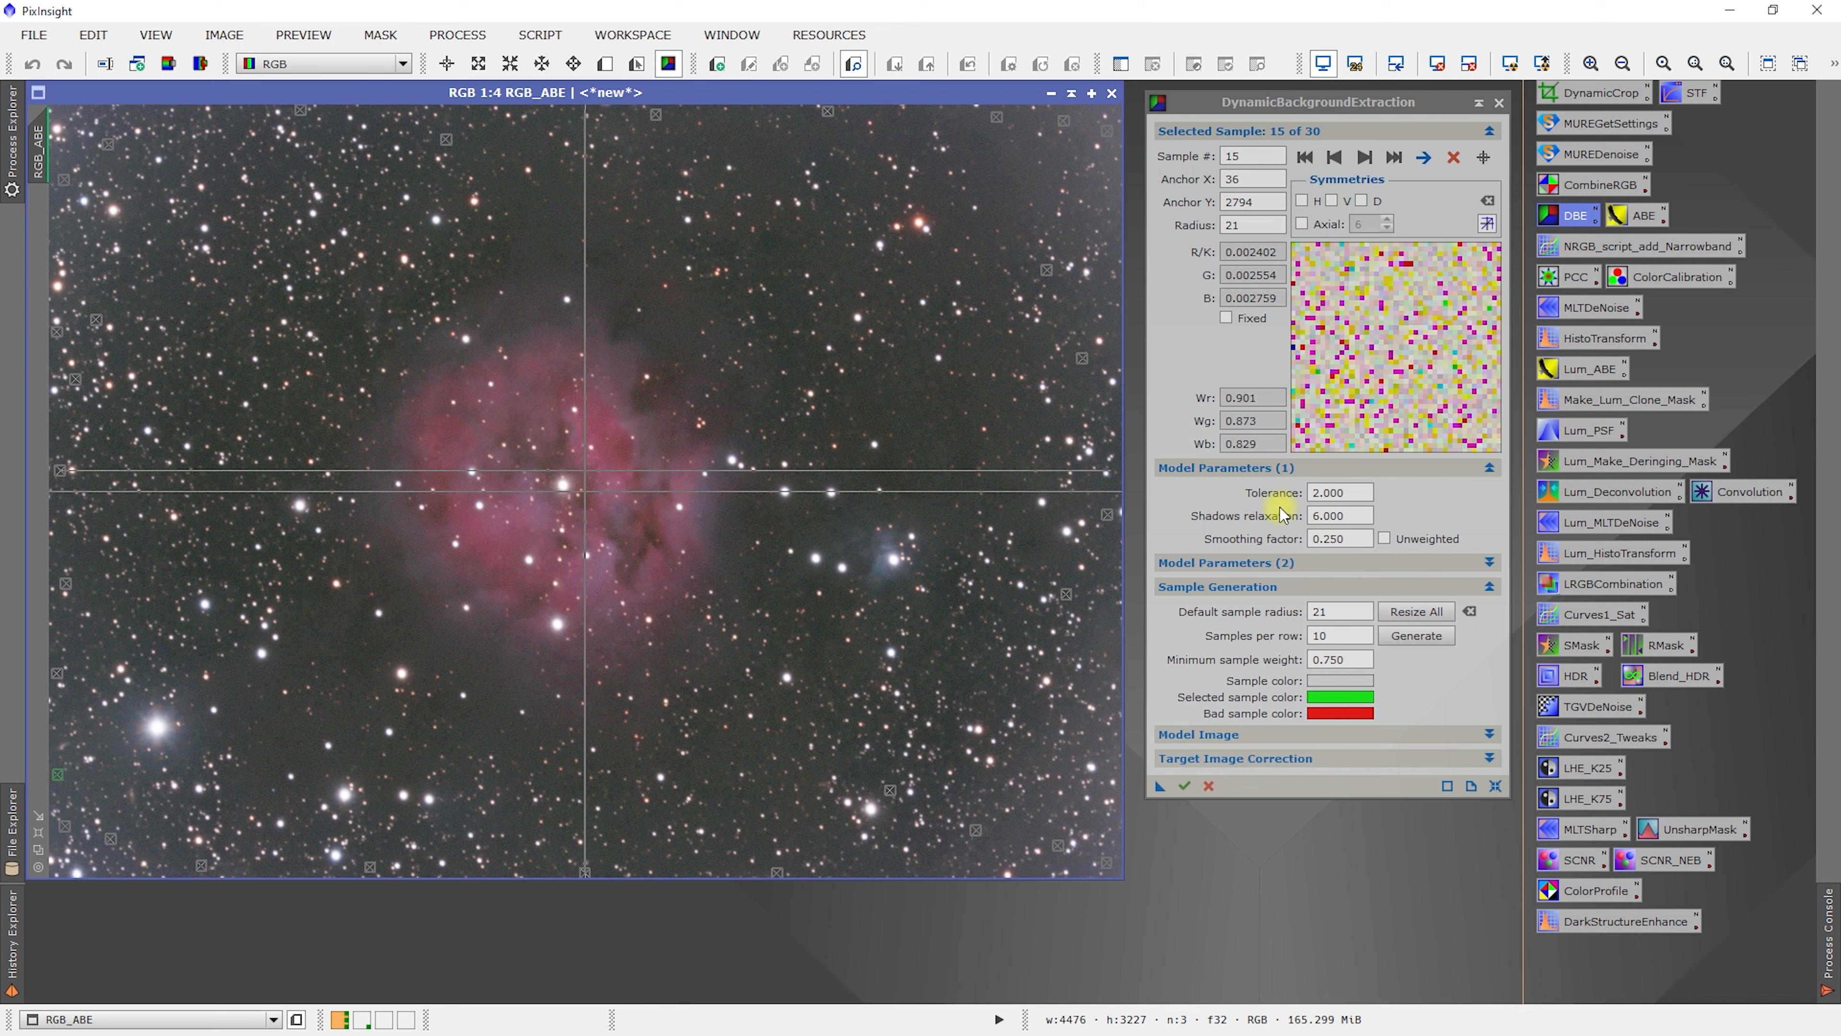
Step: Run DynamicBackgroundExtraction with Subtraction correction and move the corrected image clear of the background model image
{"action": "left_click", "coordinate": [1262, 759]}
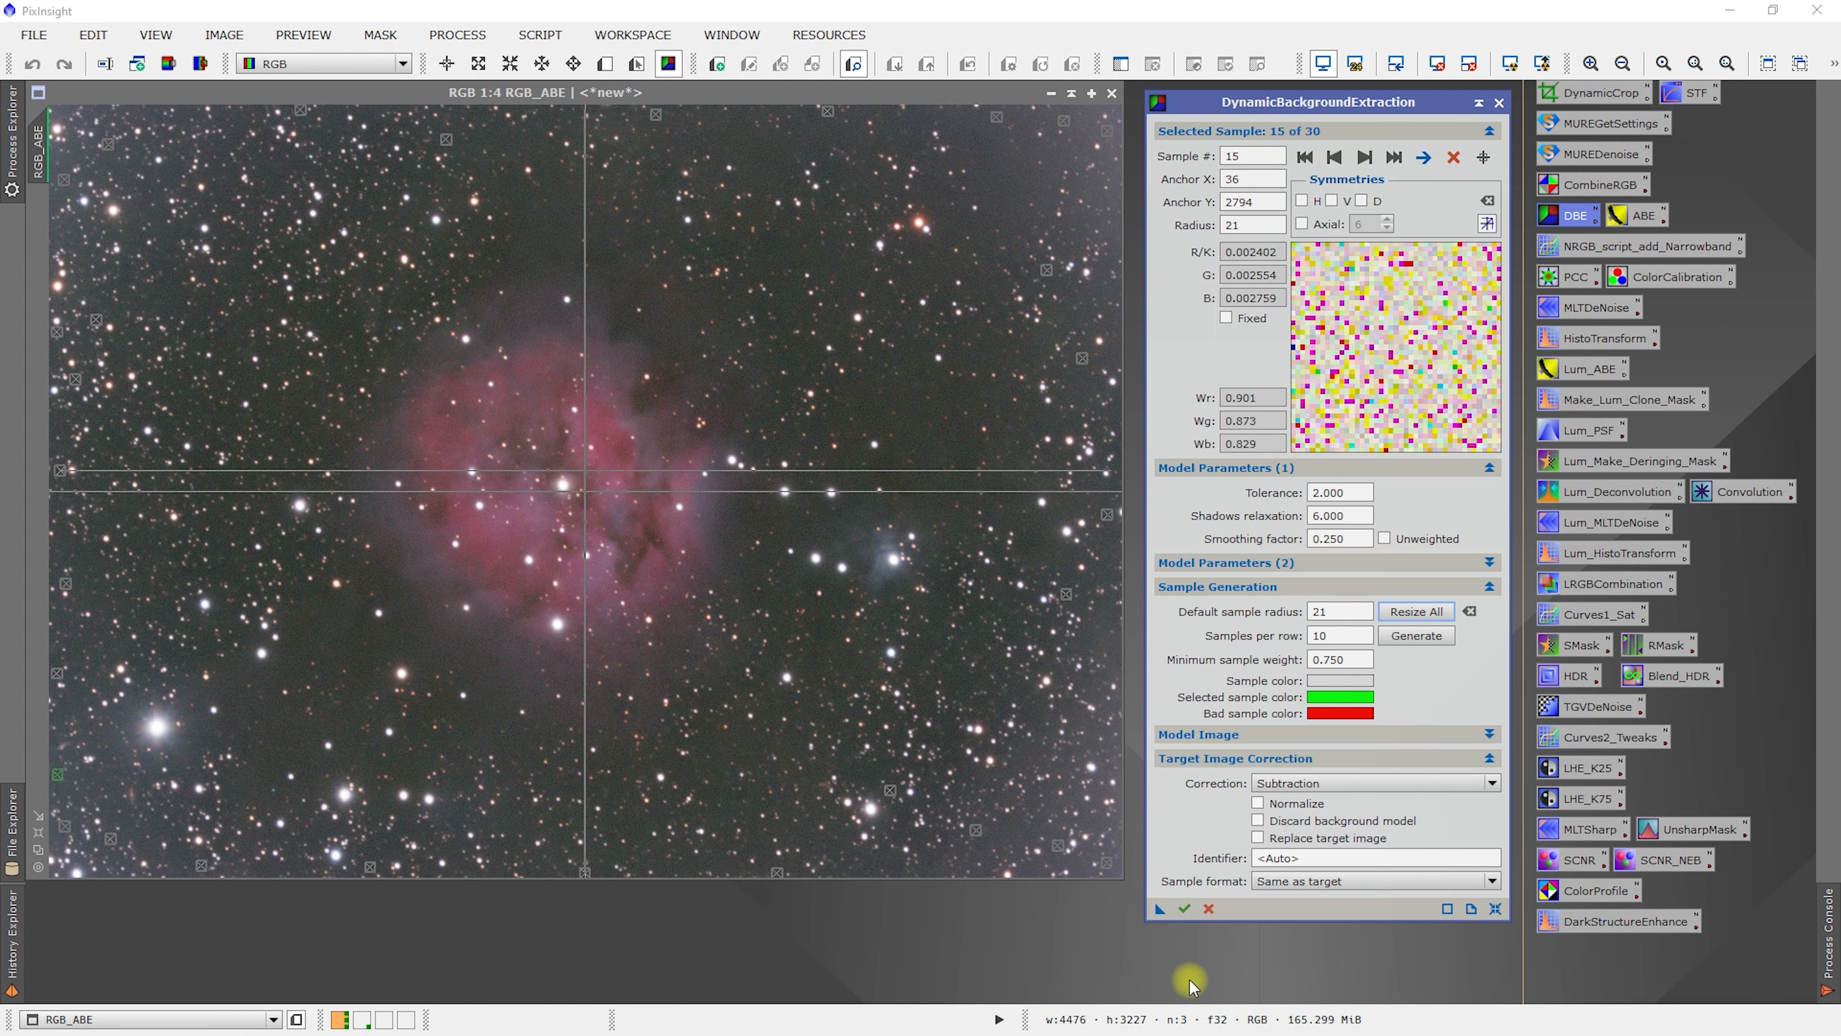
{"action": "left_click", "coordinate": [1185, 909]}
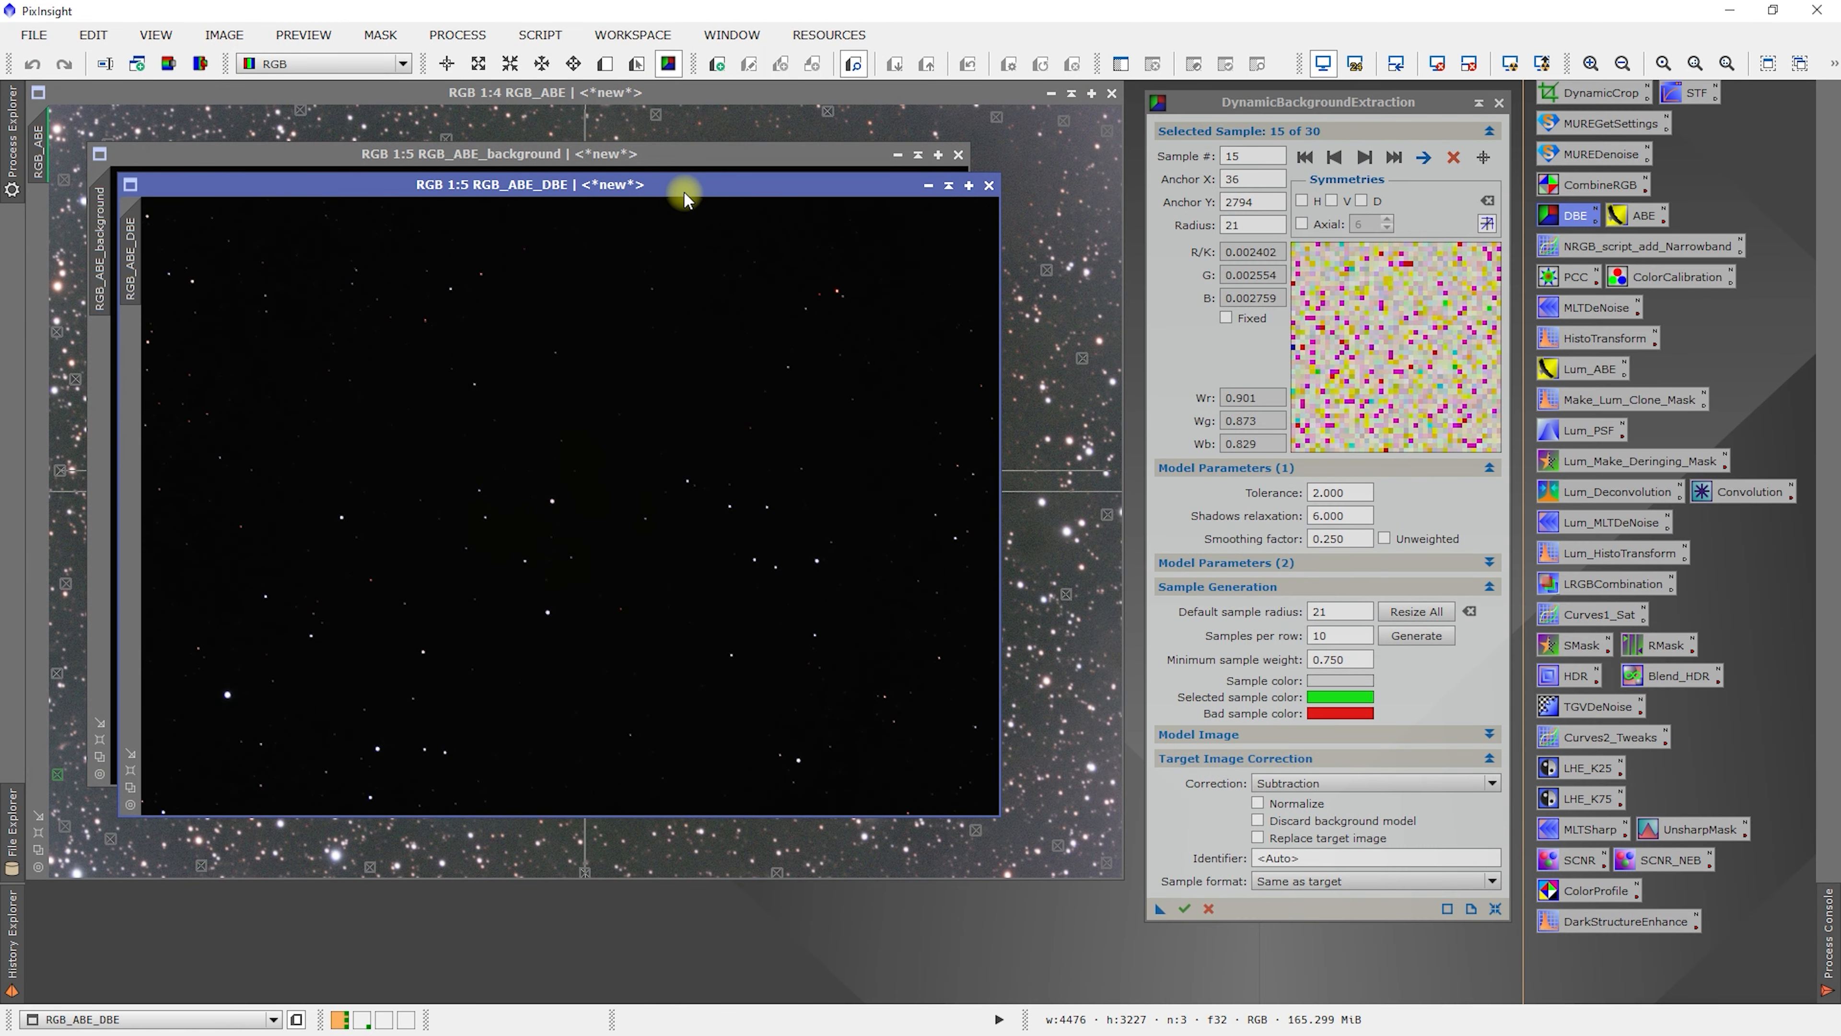
{"action": "left_click_drag", "start_coordinate": [679, 190], "coordinate": [800, 371]}
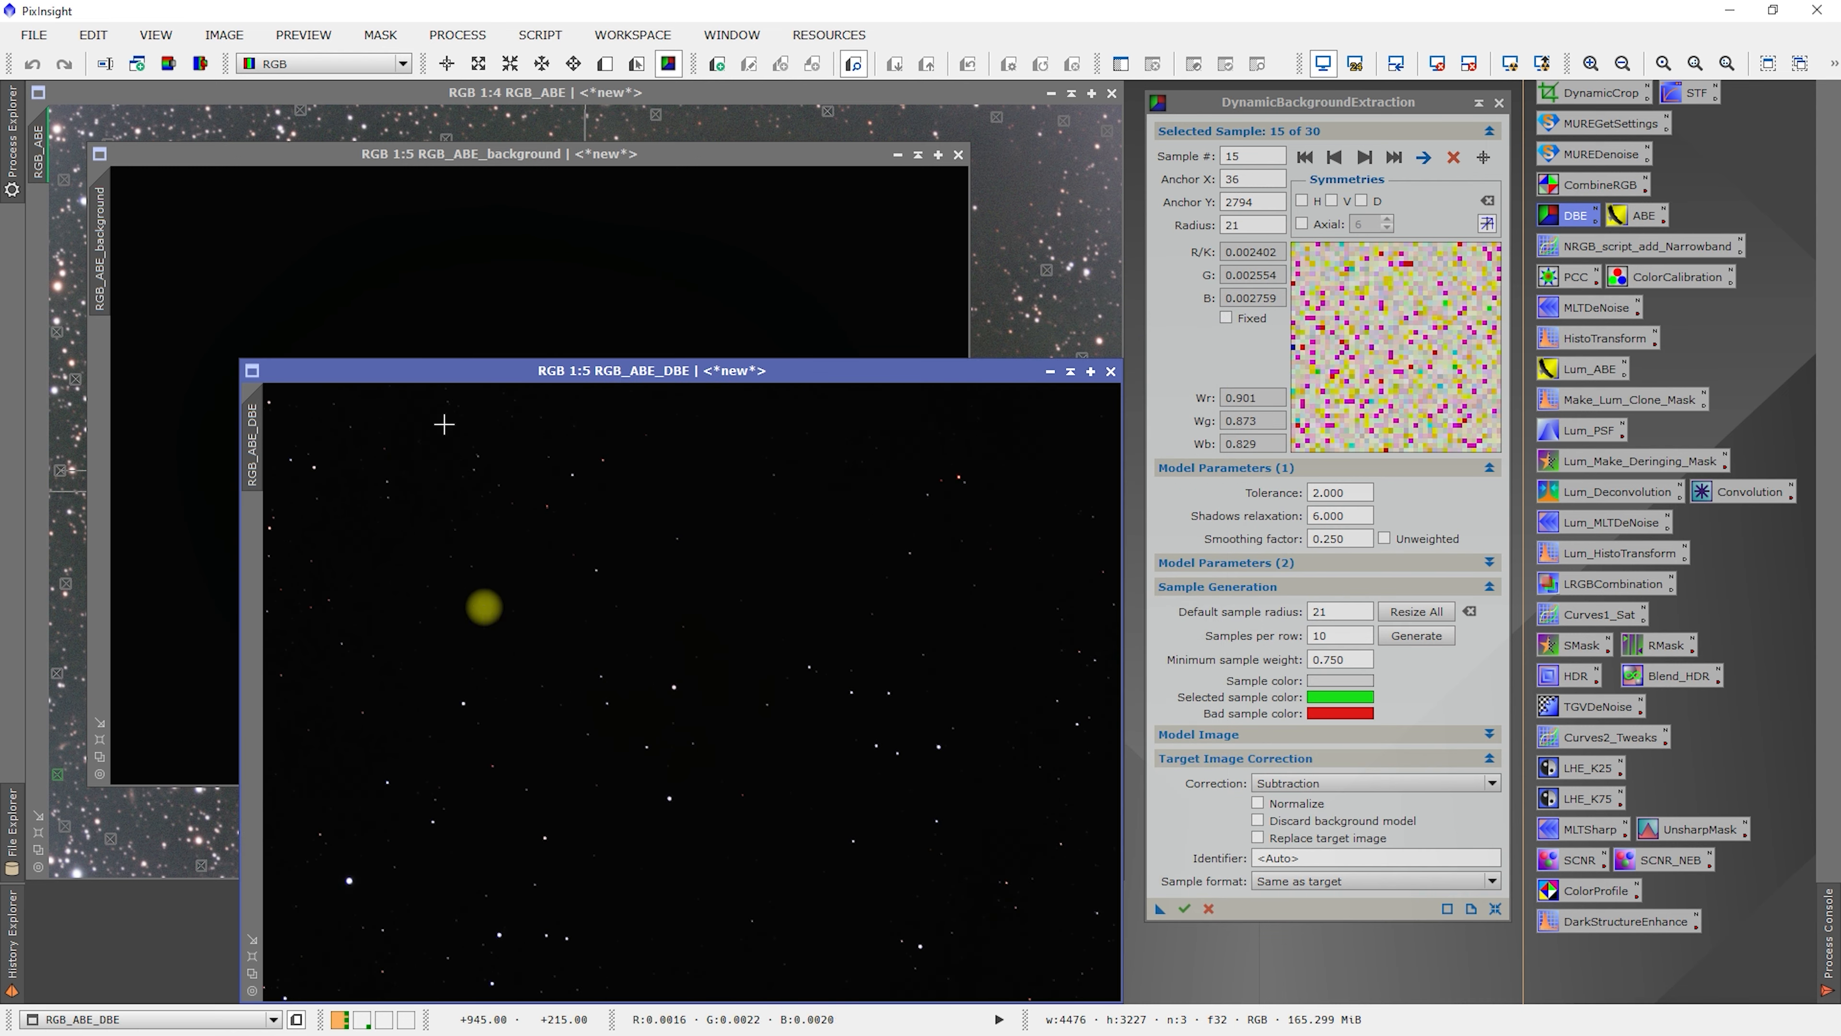
Step: Auto-stretch the display of the RGB_ABE_background model image, inspect its gradient and close the image
{"action": "left_click", "coordinate": [655, 161]}
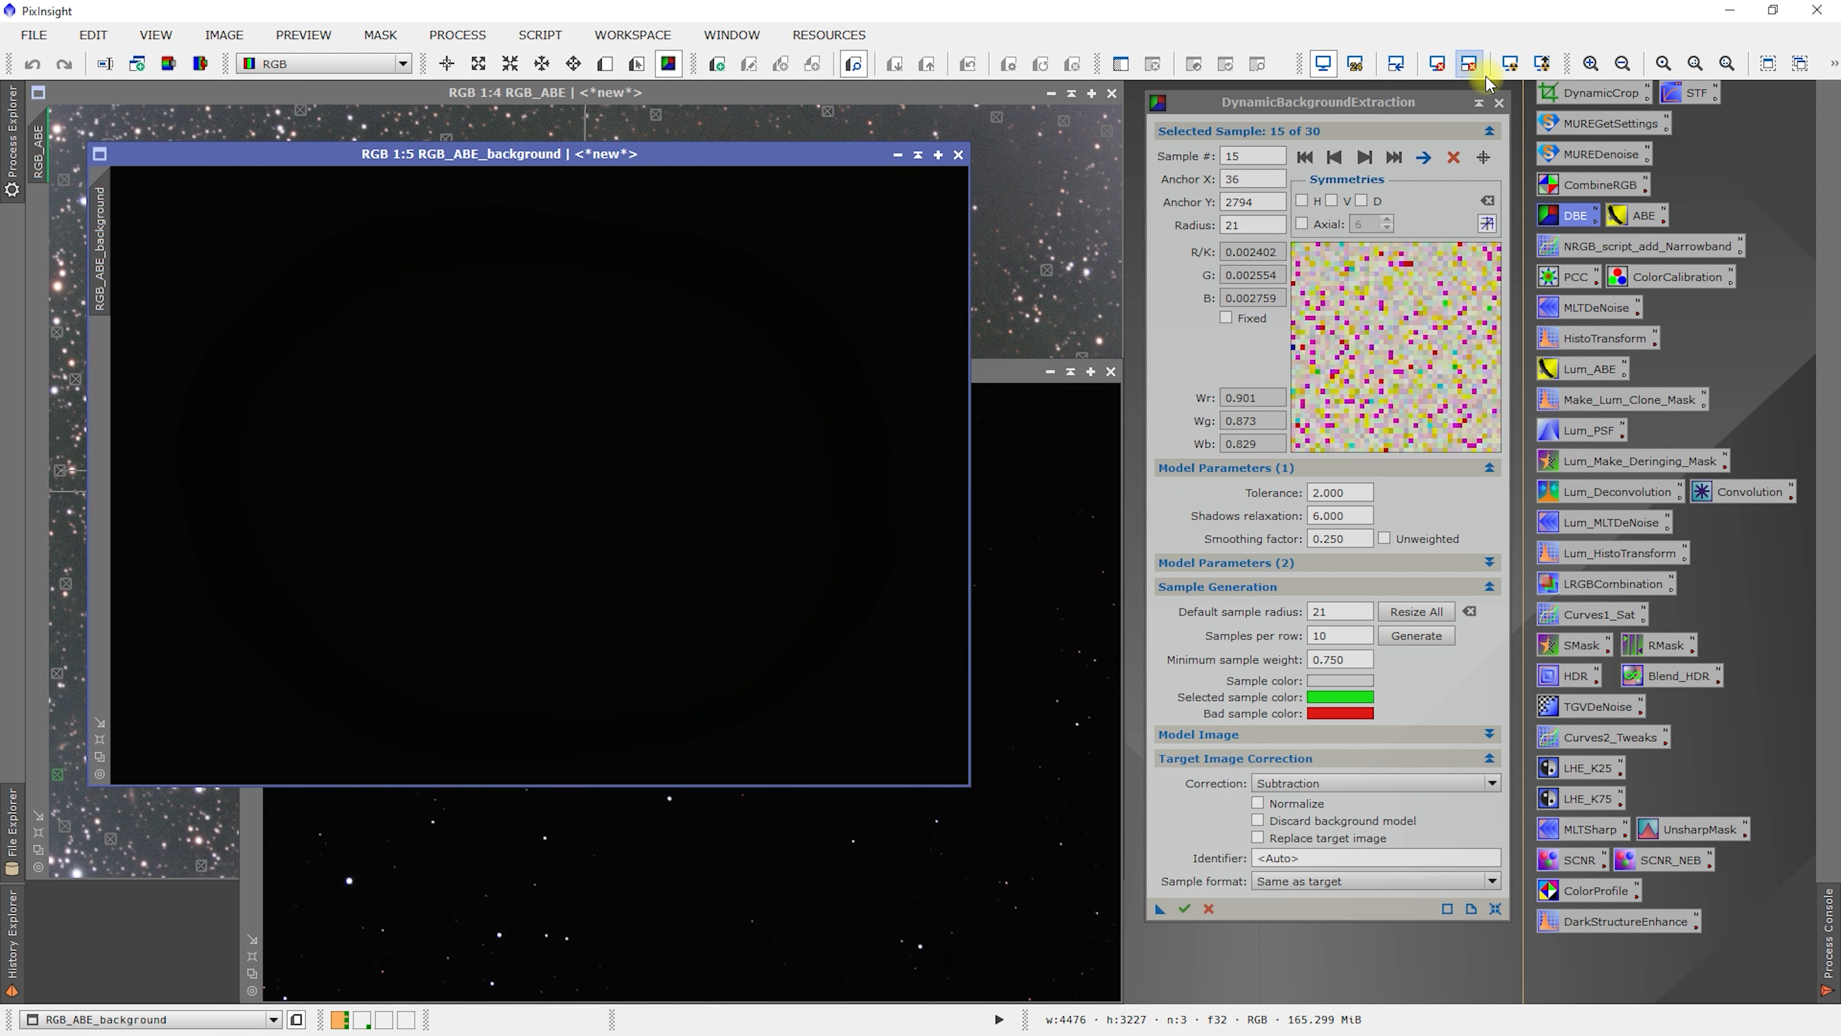
{"action": "left_click", "coordinate": [1510, 63]}
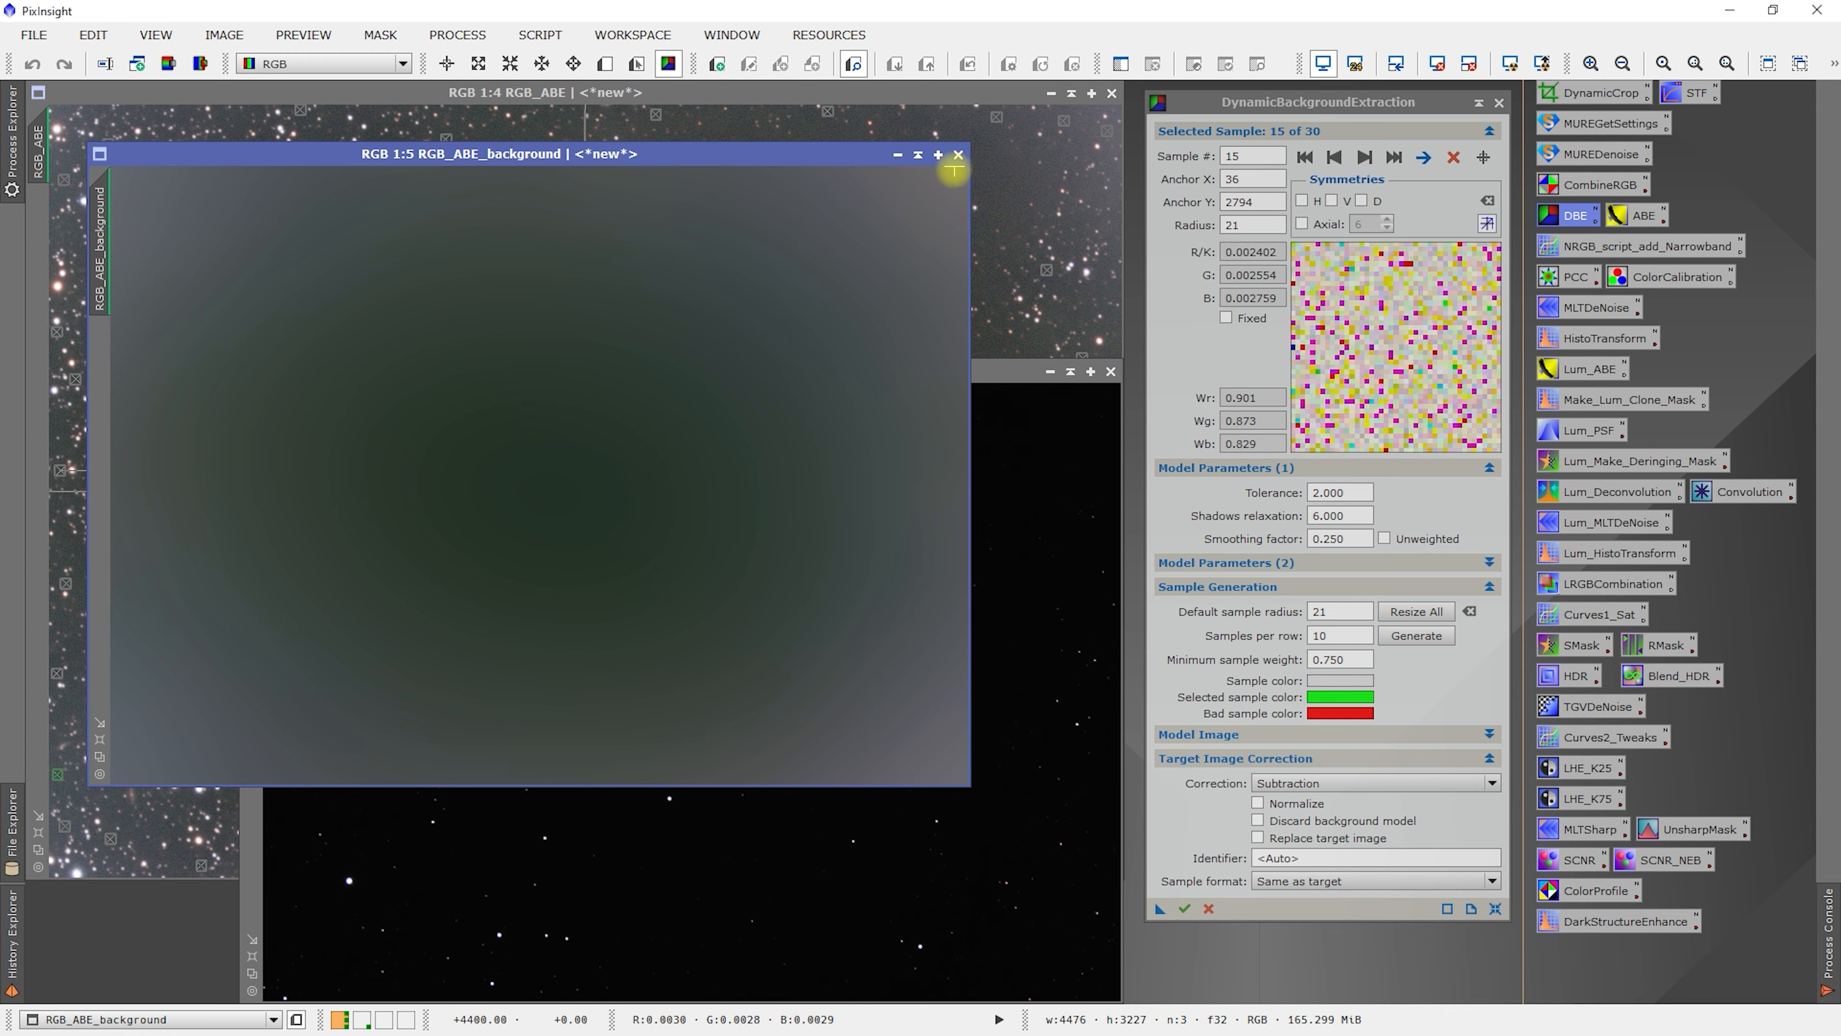
{"action": "left_click", "coordinate": [957, 154]}
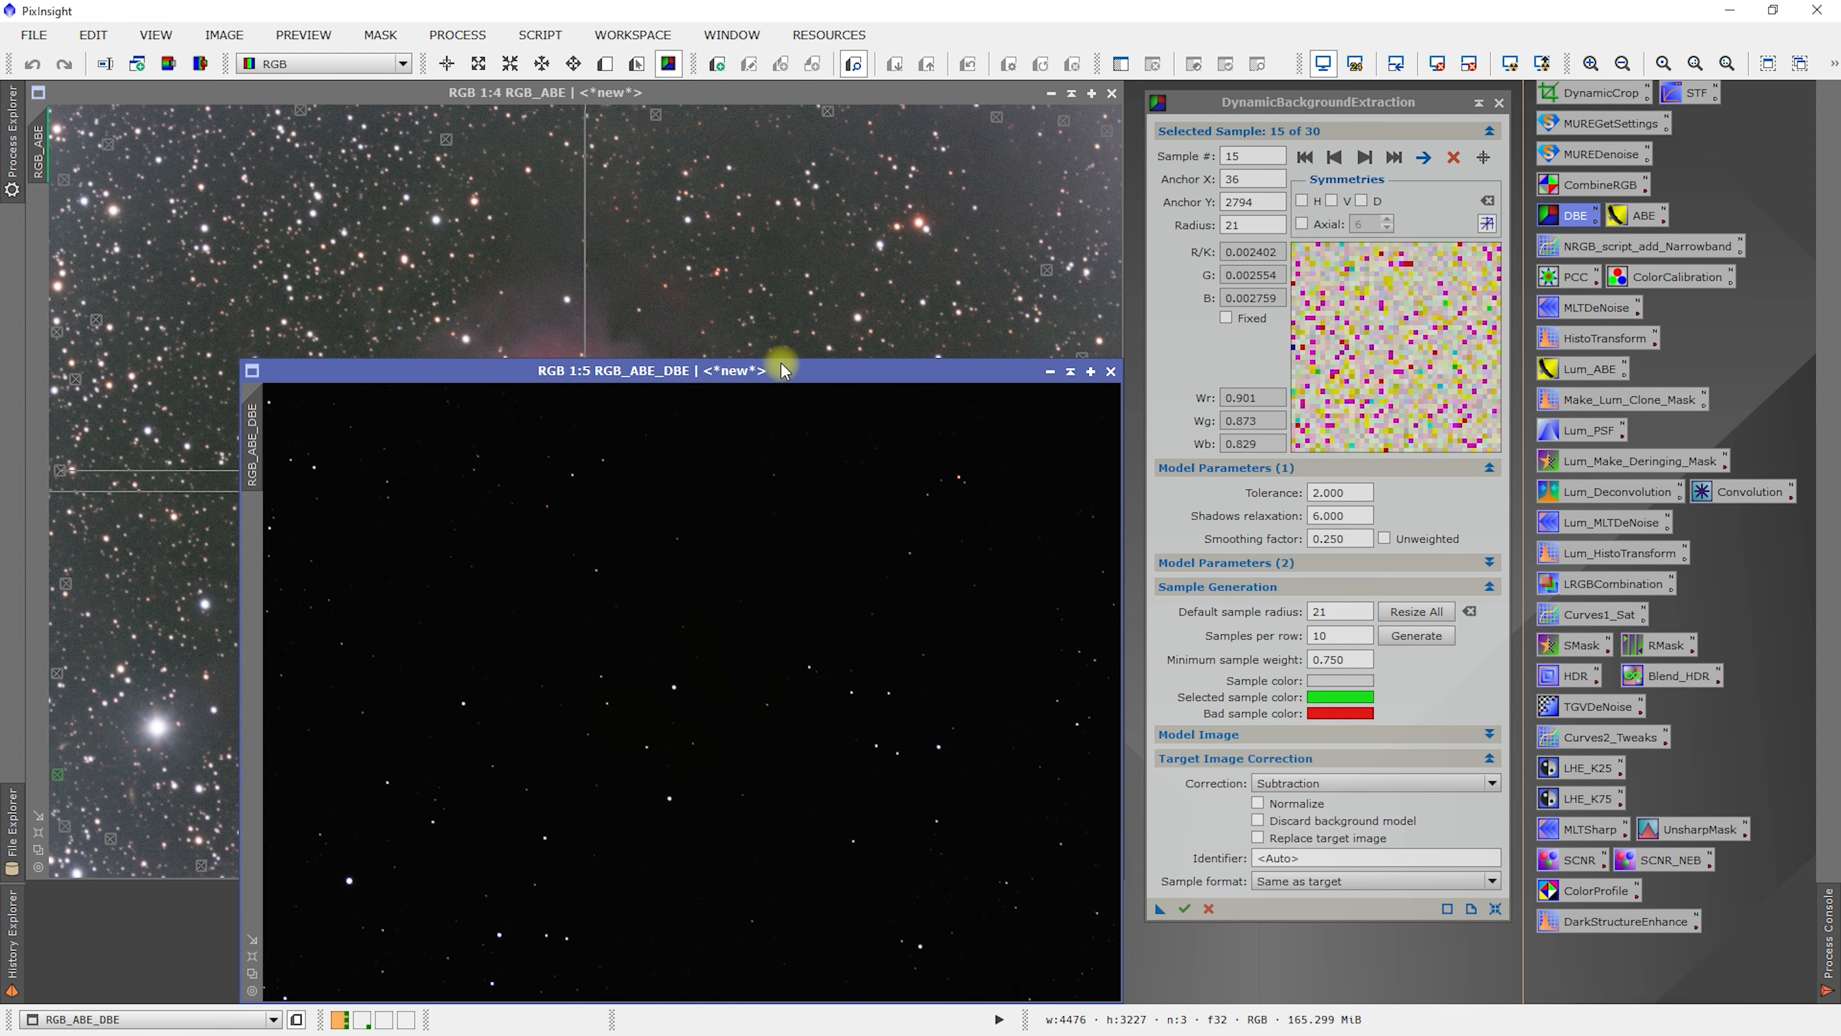
Step: Enlarge the RGB_ABE_DBE image to 1:4, end the DynamicBackgroundExtraction session, and place the image beside the original with an auto-stretched display
{"action": "left_click_drag", "start_coordinate": [761, 370], "coordinate": [620, 154]}
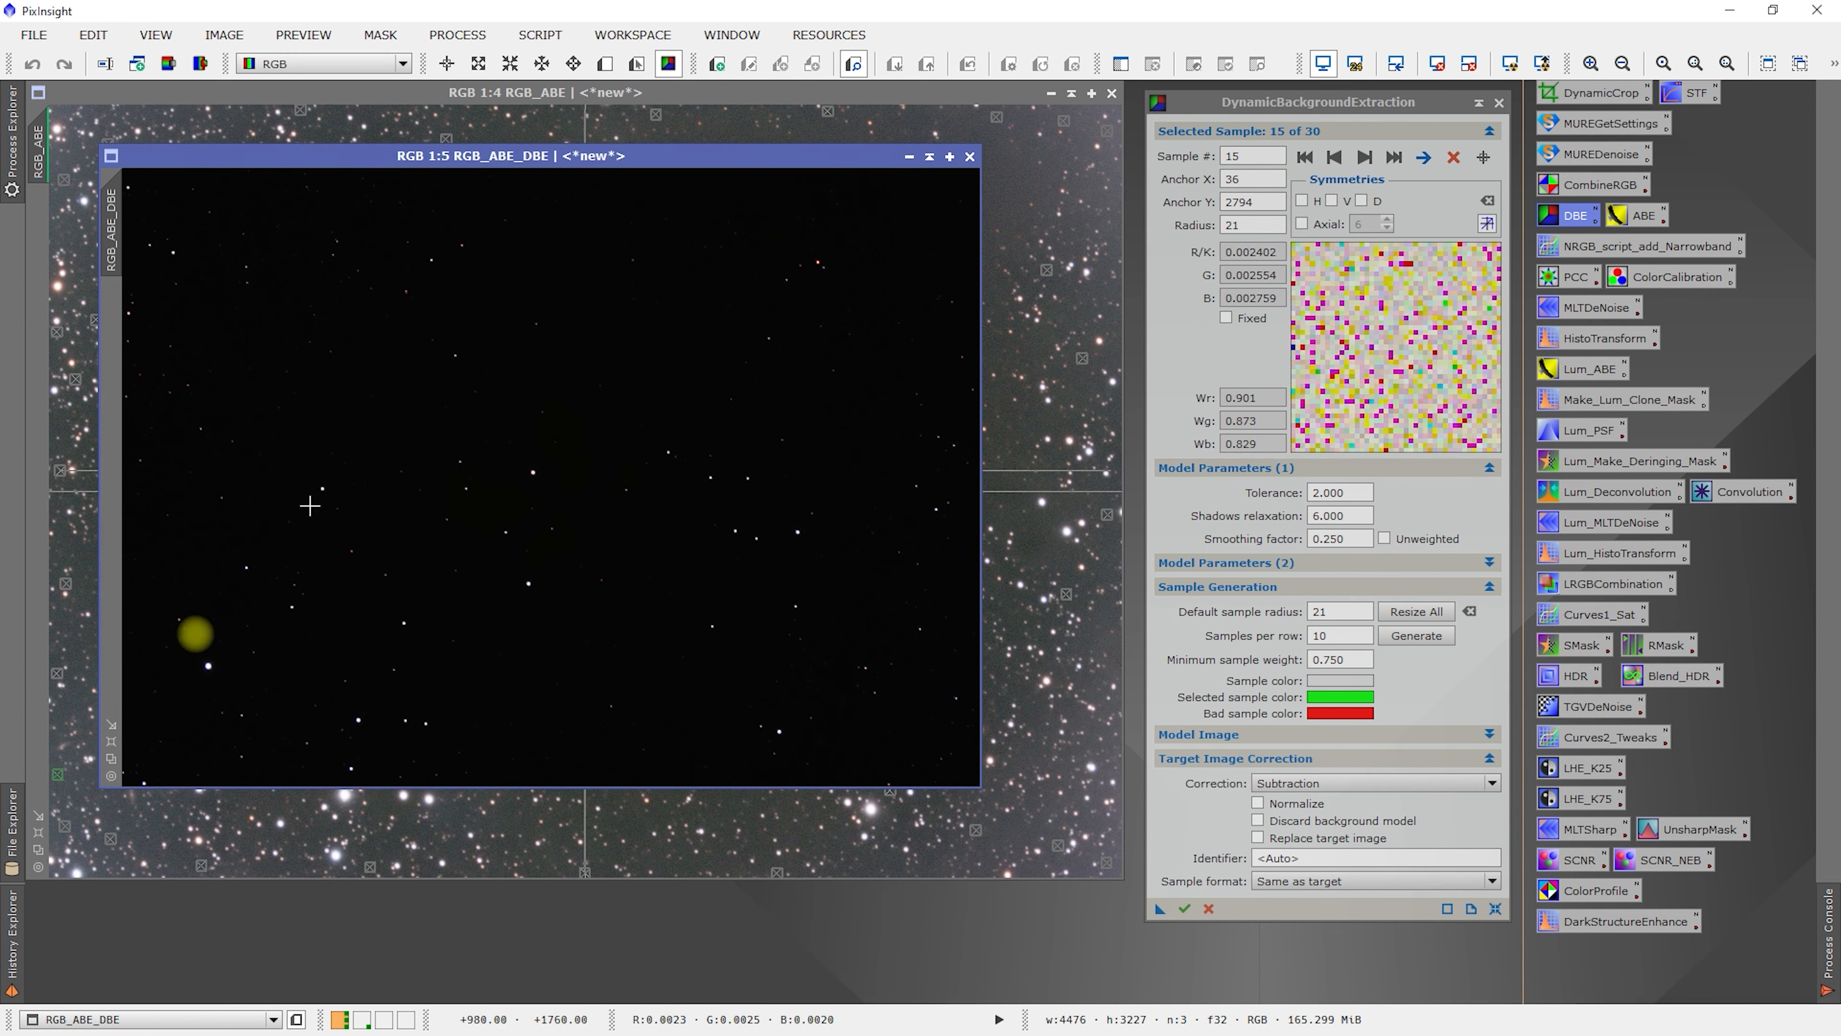
{"action": "left_click", "coordinate": [111, 741]}
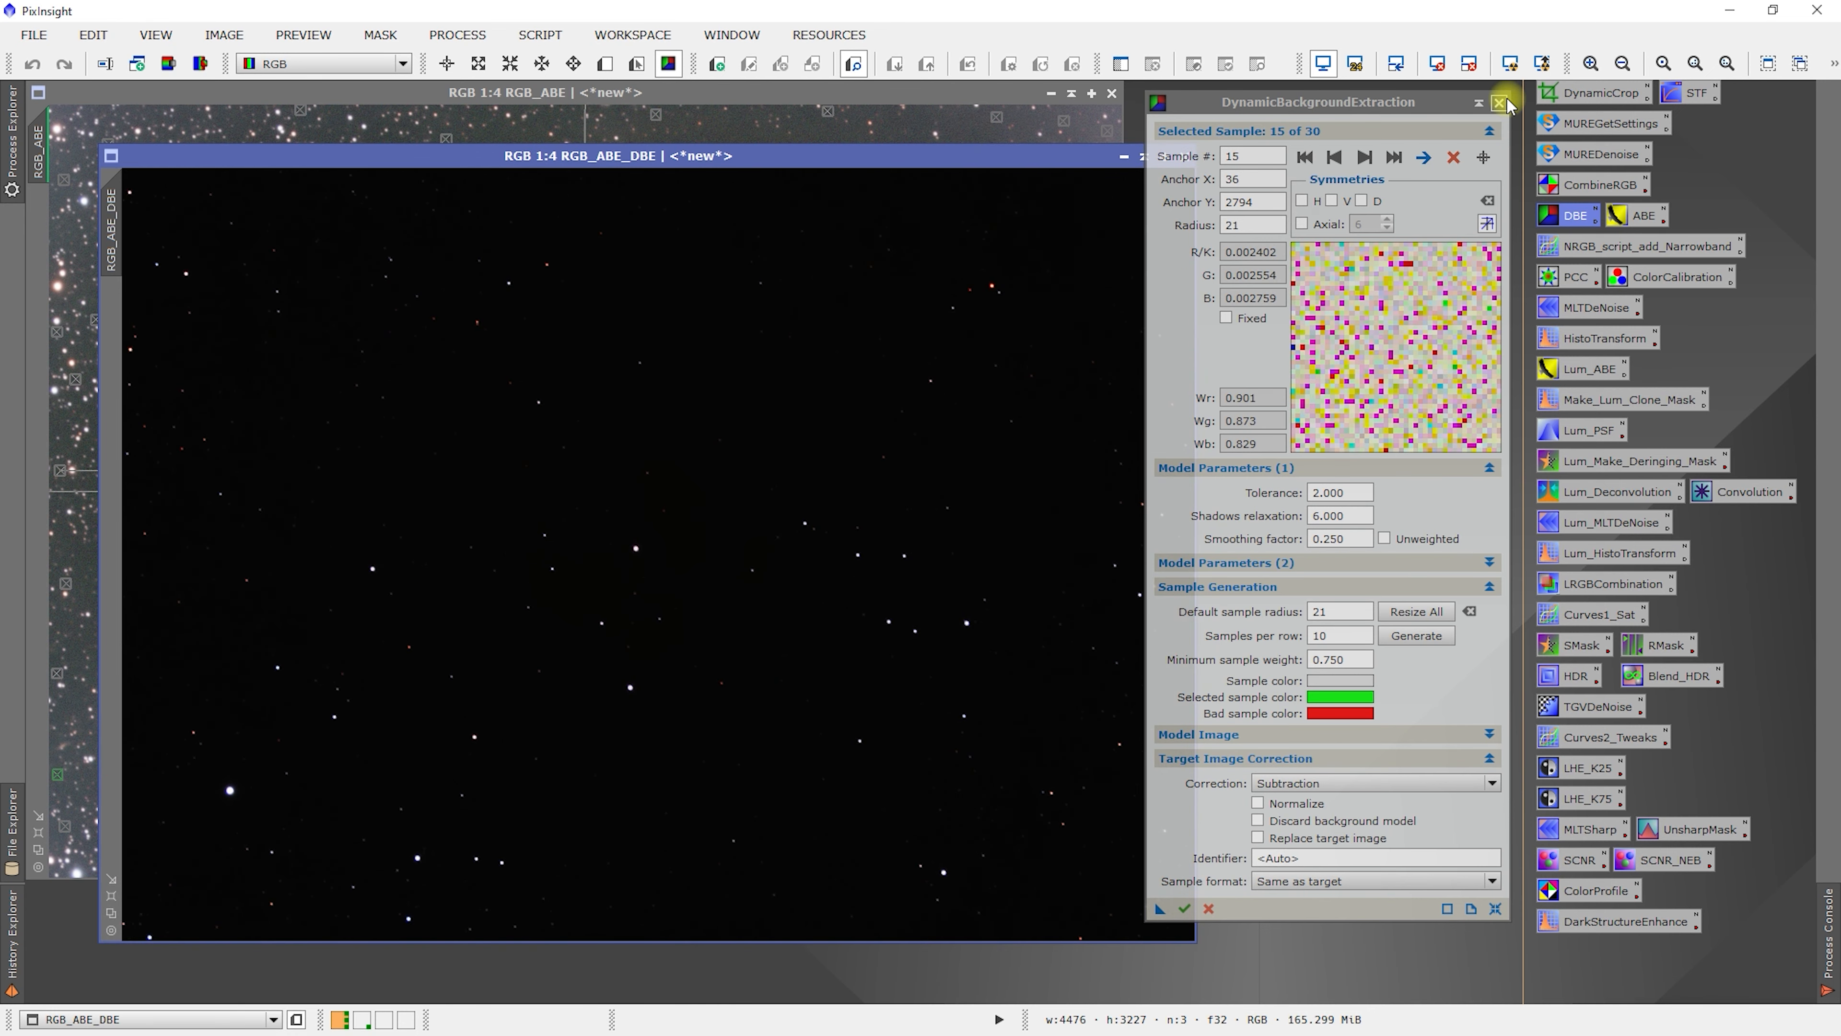
{"action": "left_click", "coordinate": [1499, 102]}
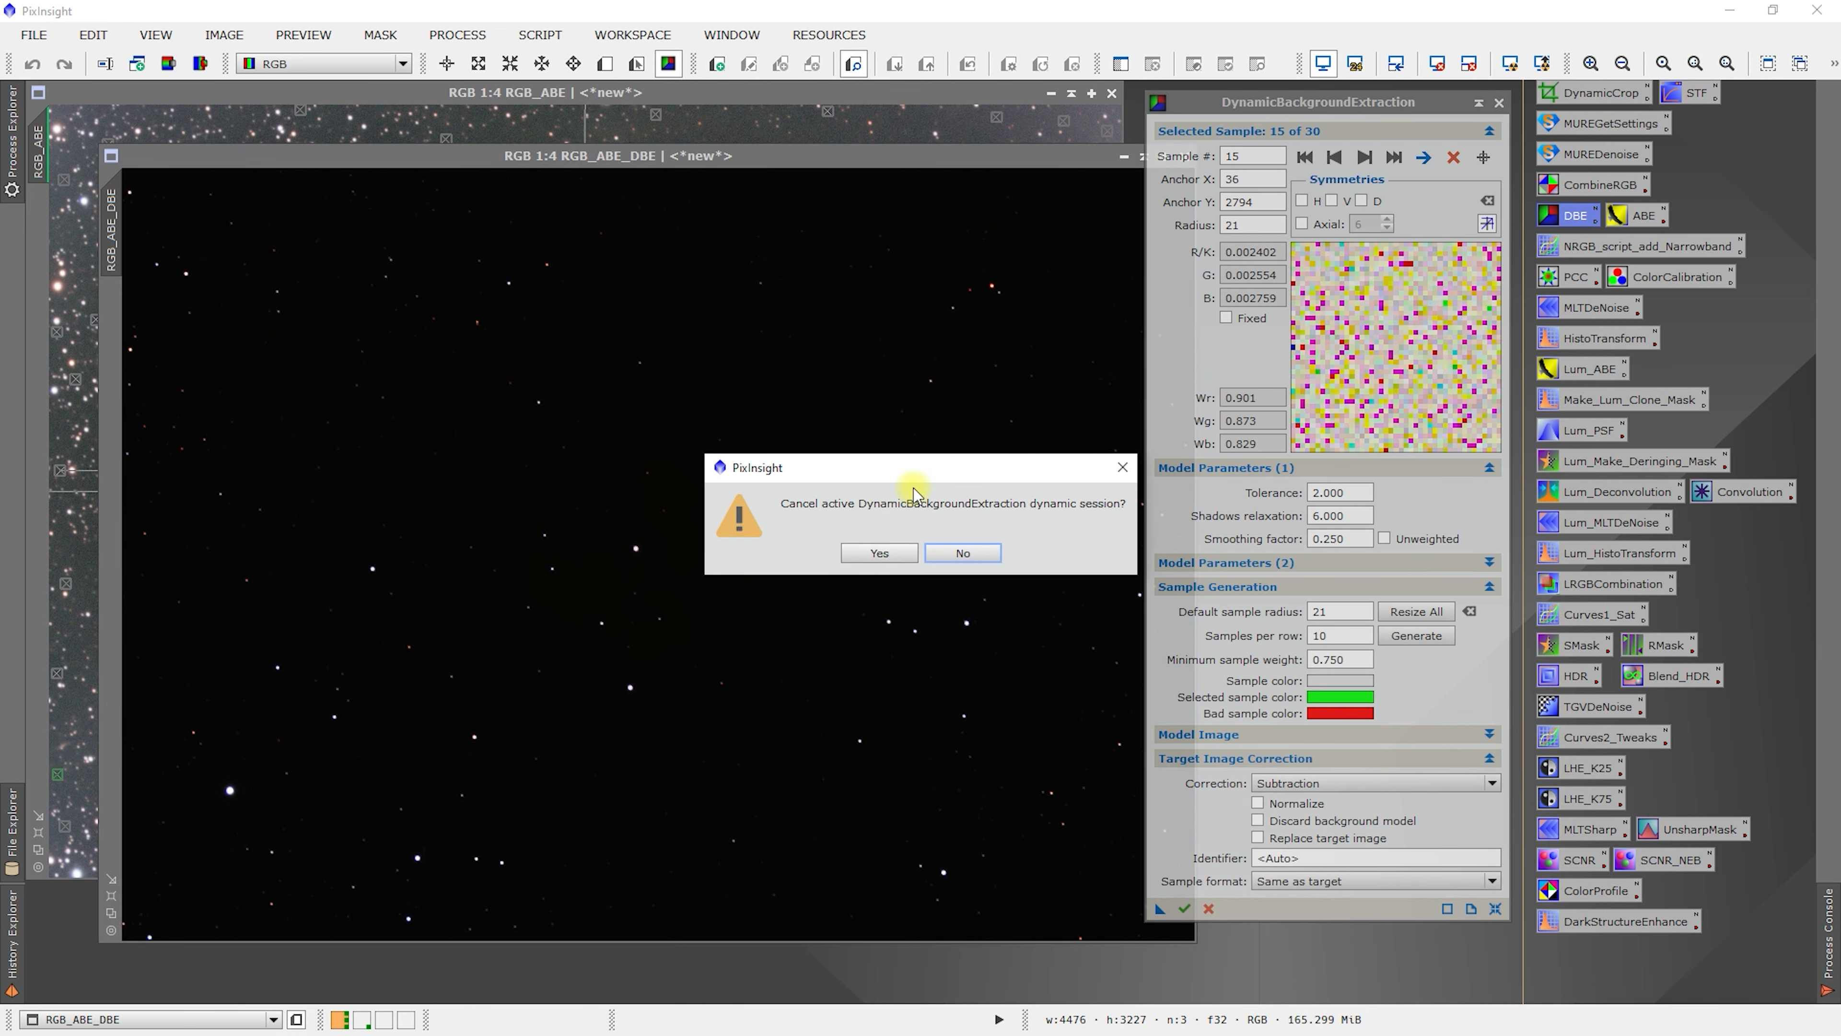
{"action": "left_click", "coordinate": [898, 557]}
{"action": "left_click_drag", "start_coordinate": [913, 160], "coordinate": [1519, 197]}
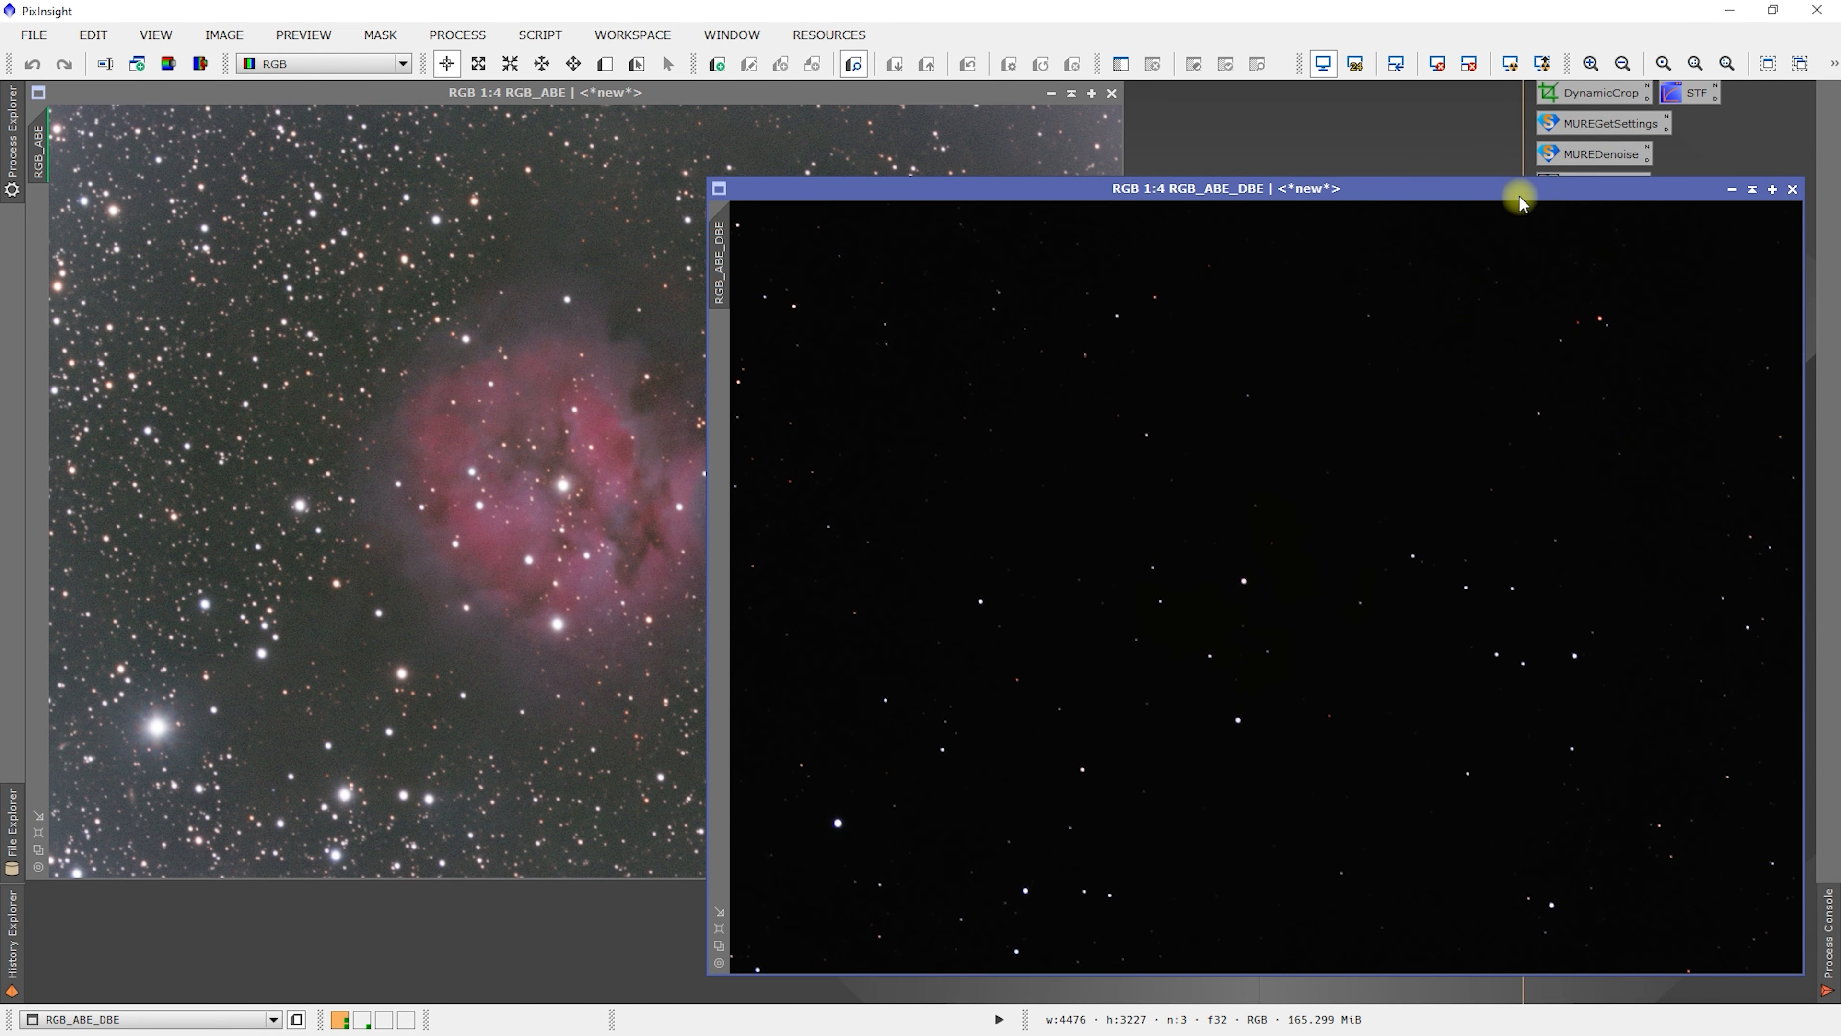
{"action": "left_click", "coordinate": [1512, 65]}
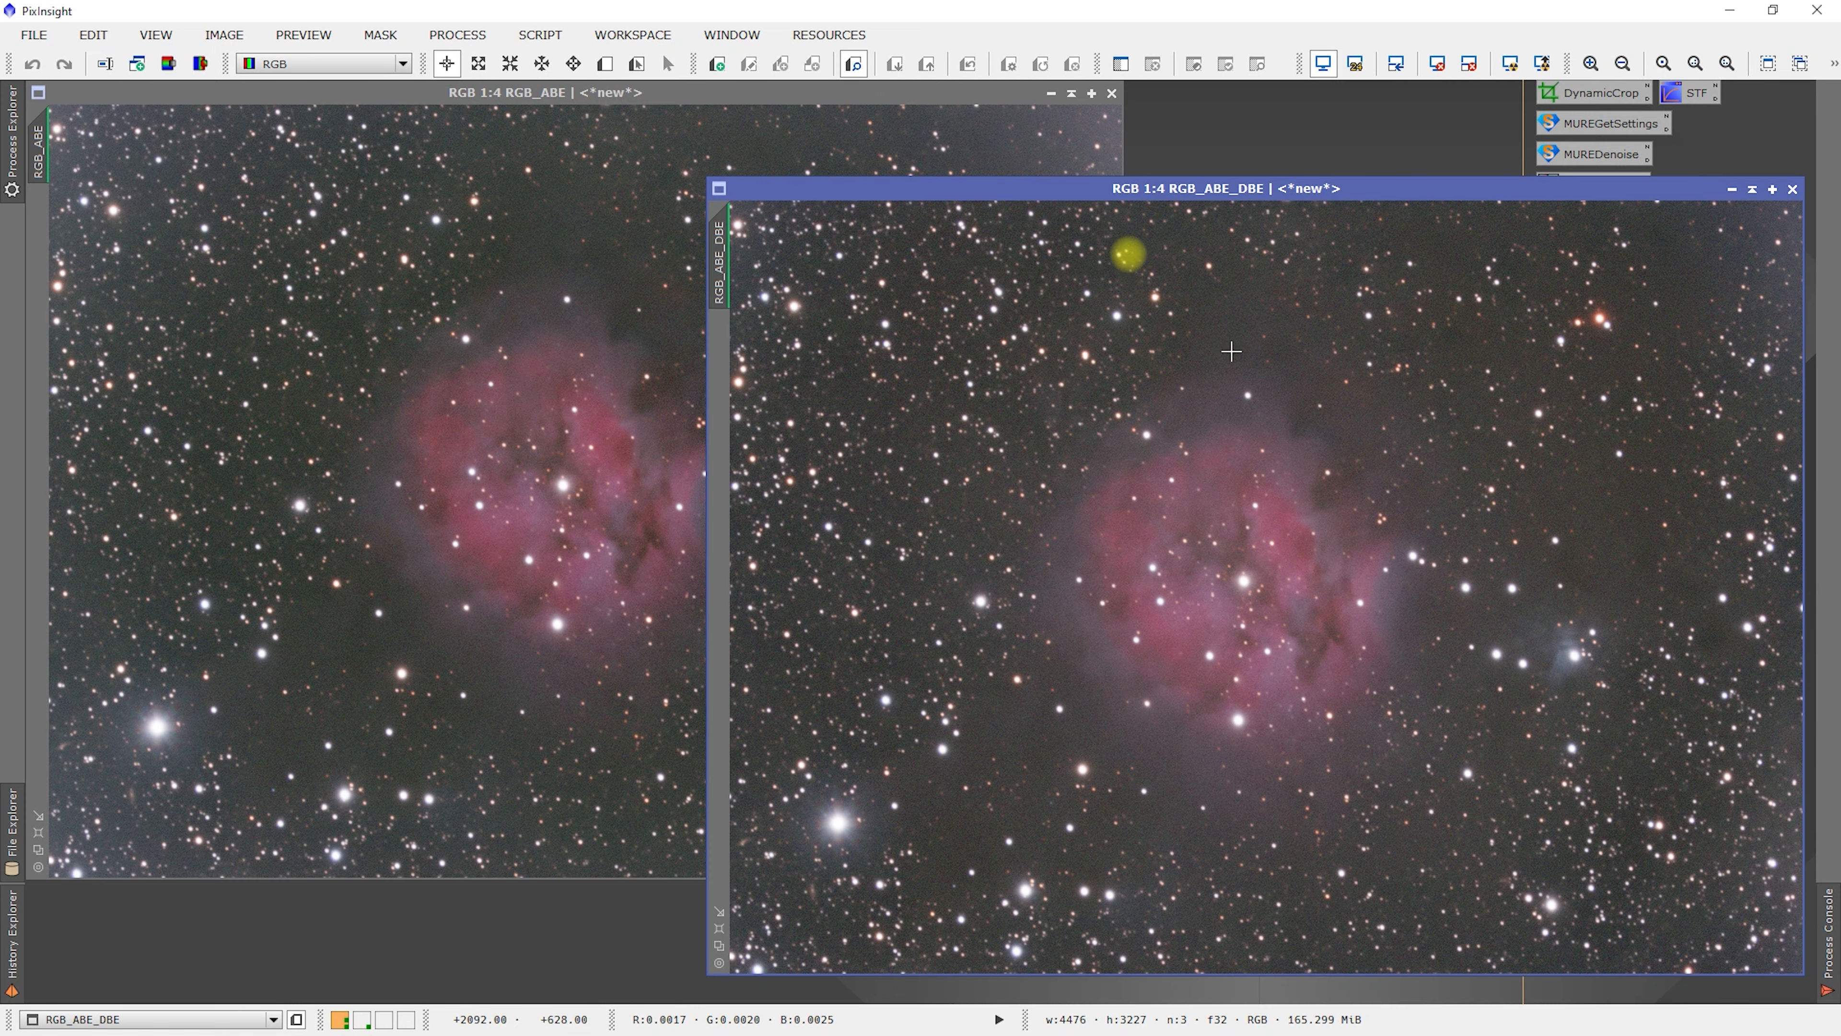
Step: Compare the background color of RGB_ABE_DBE and RGB_ABE at close zoom in the star field near their left edges
{"action": "scroll", "coordinate": [953, 398], "scroll_direction": "up", "scroll_amount": 3}
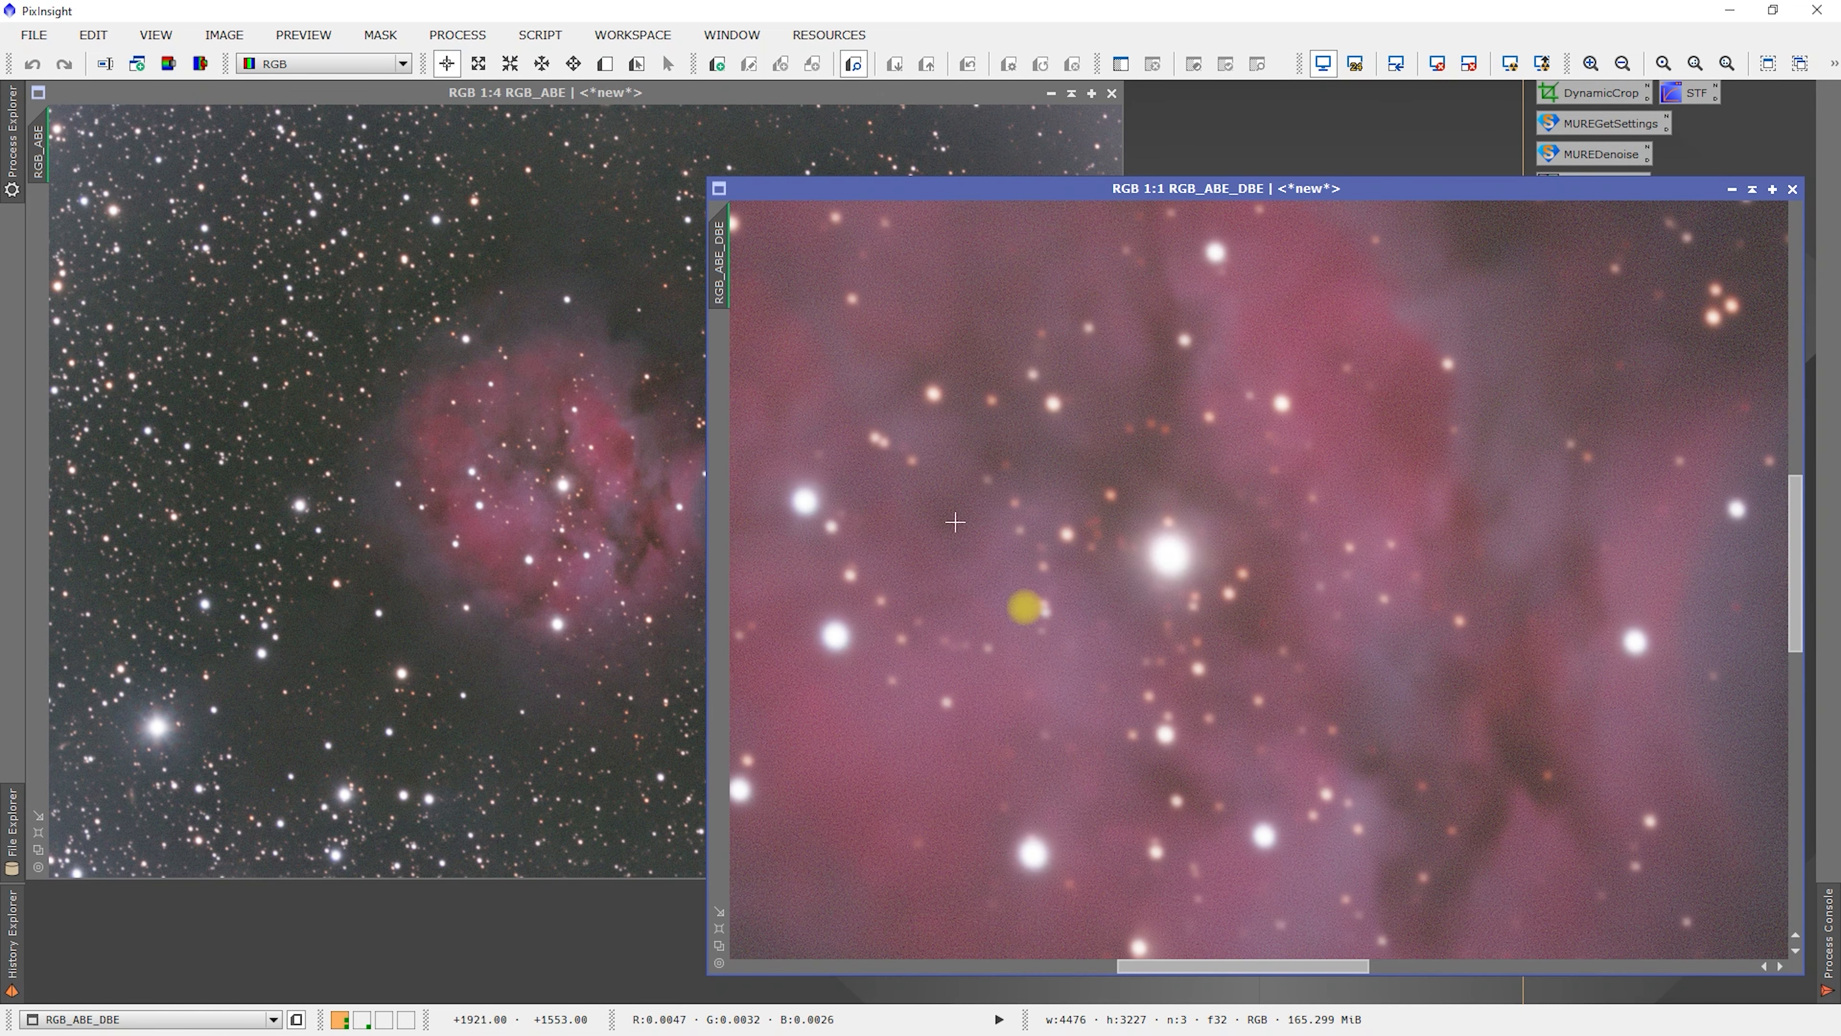
{"action": "left_click_drag", "start_coordinate": [1246, 969], "coordinate": [896, 868]}
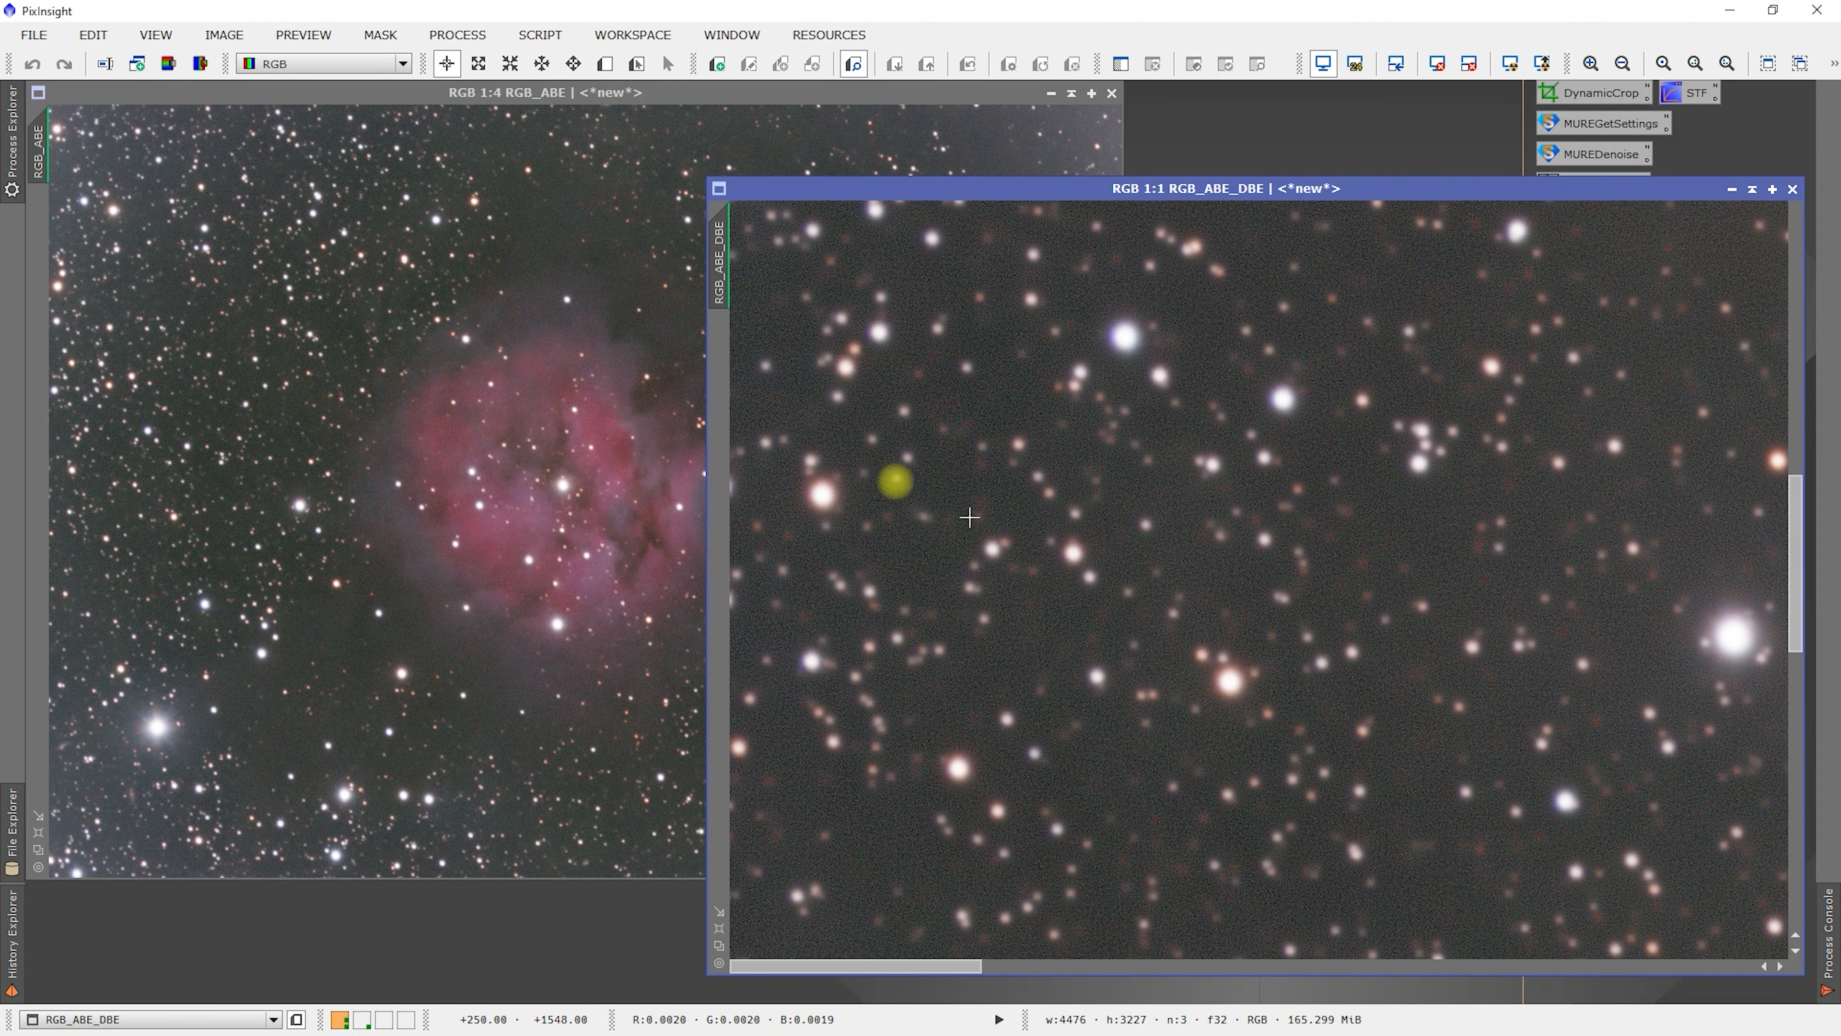
{"action": "left_click", "coordinate": [248, 410]}
{"action": "scroll", "coordinate": [439, 399], "scroll_direction": "up", "scroll_amount": 4}
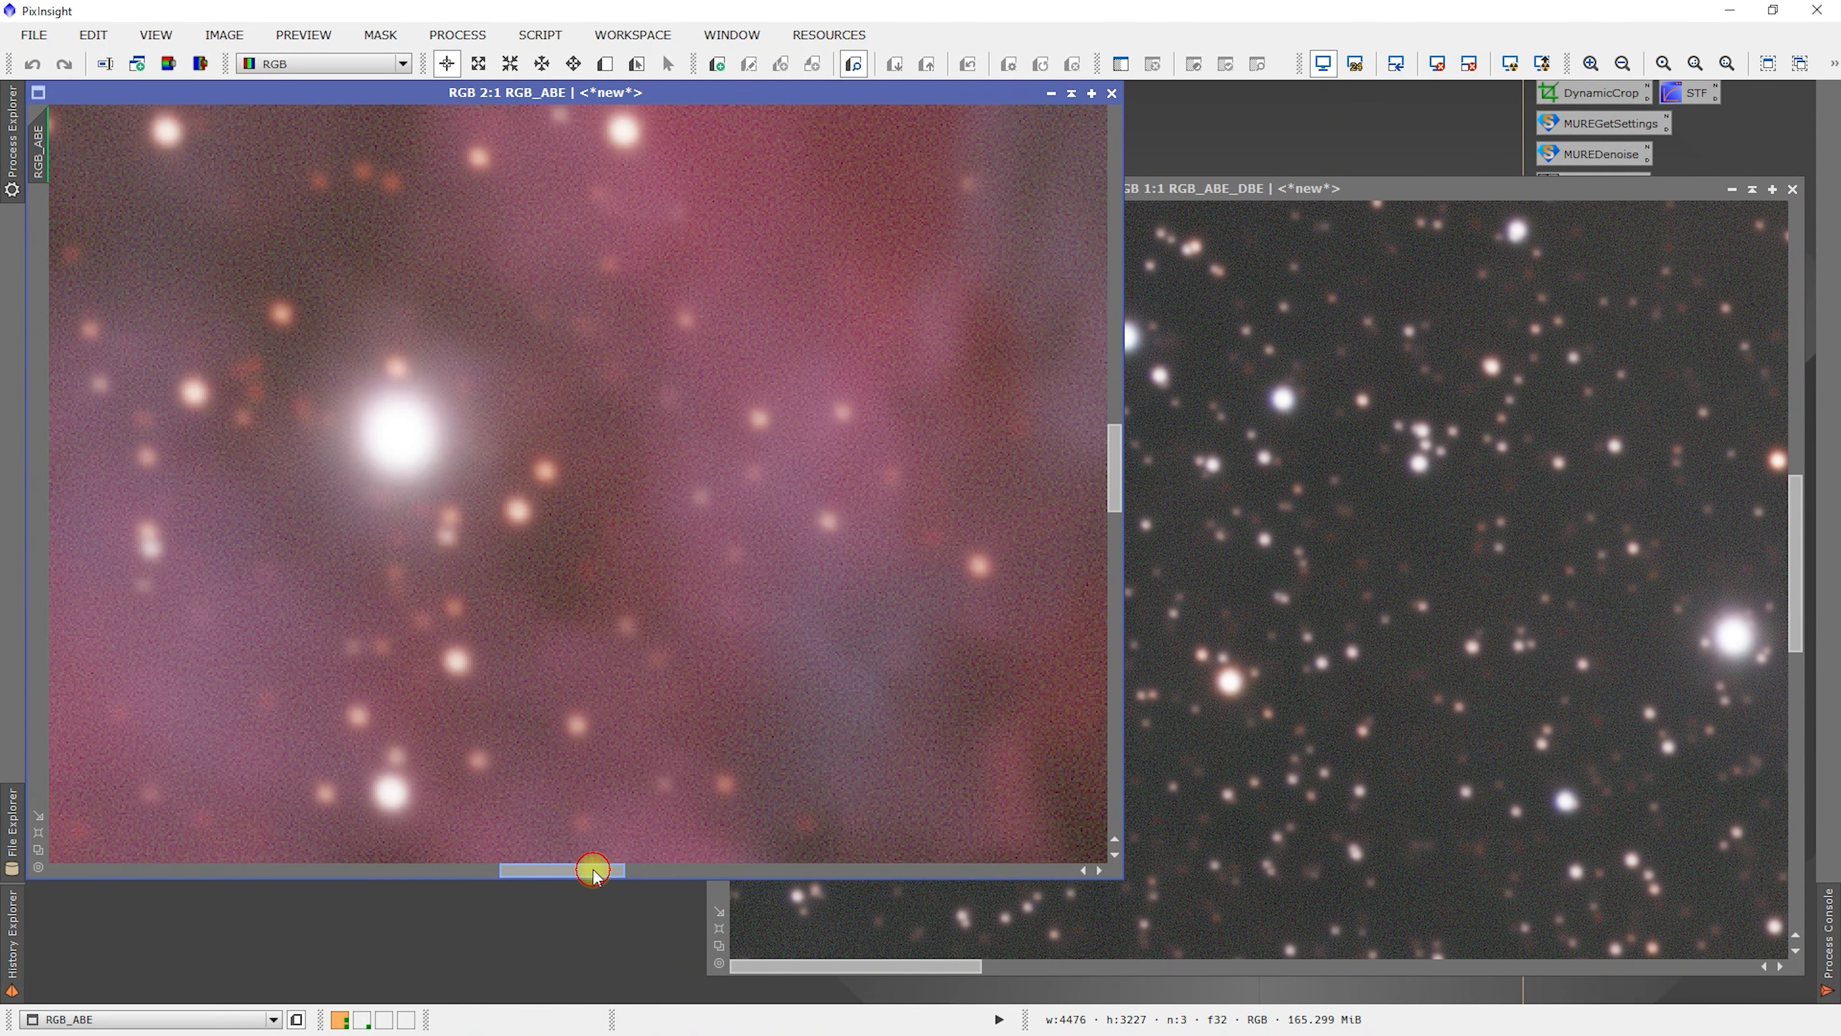
{"action": "left_click_drag", "start_coordinate": [592, 869], "coordinate": [135, 852]}
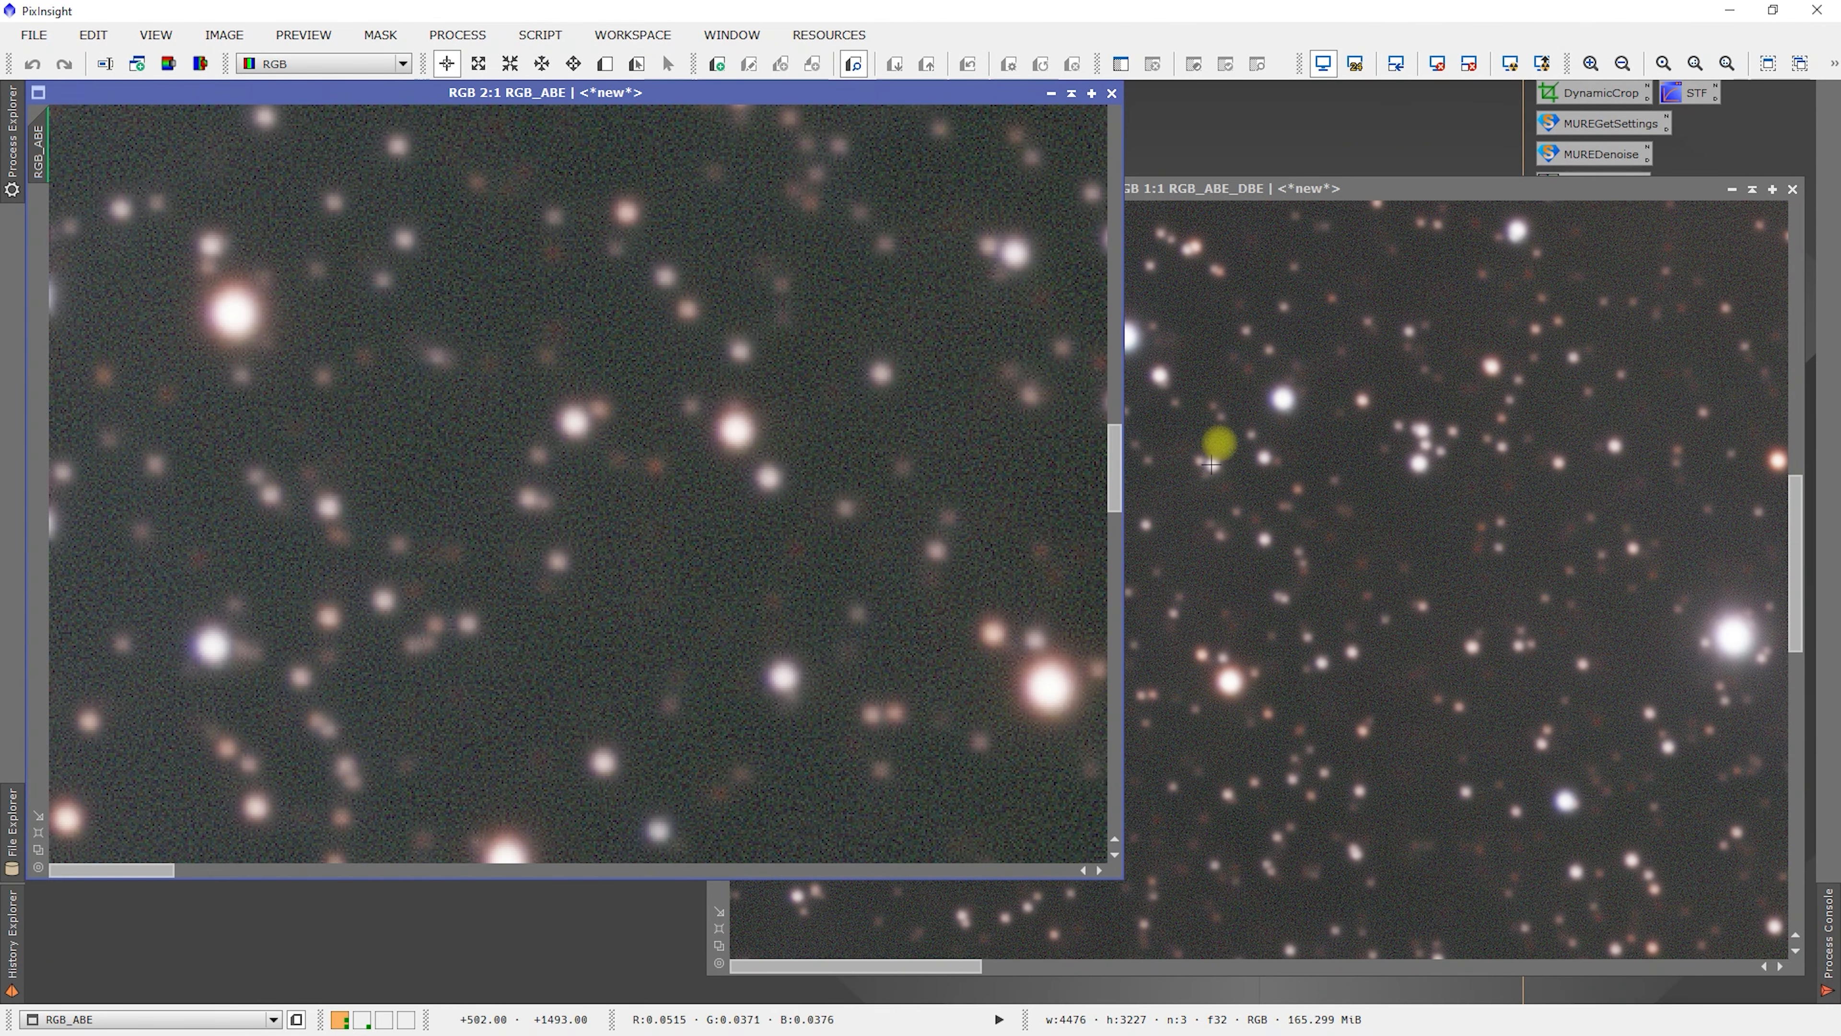
{"action": "left_click", "coordinate": [1218, 190]}
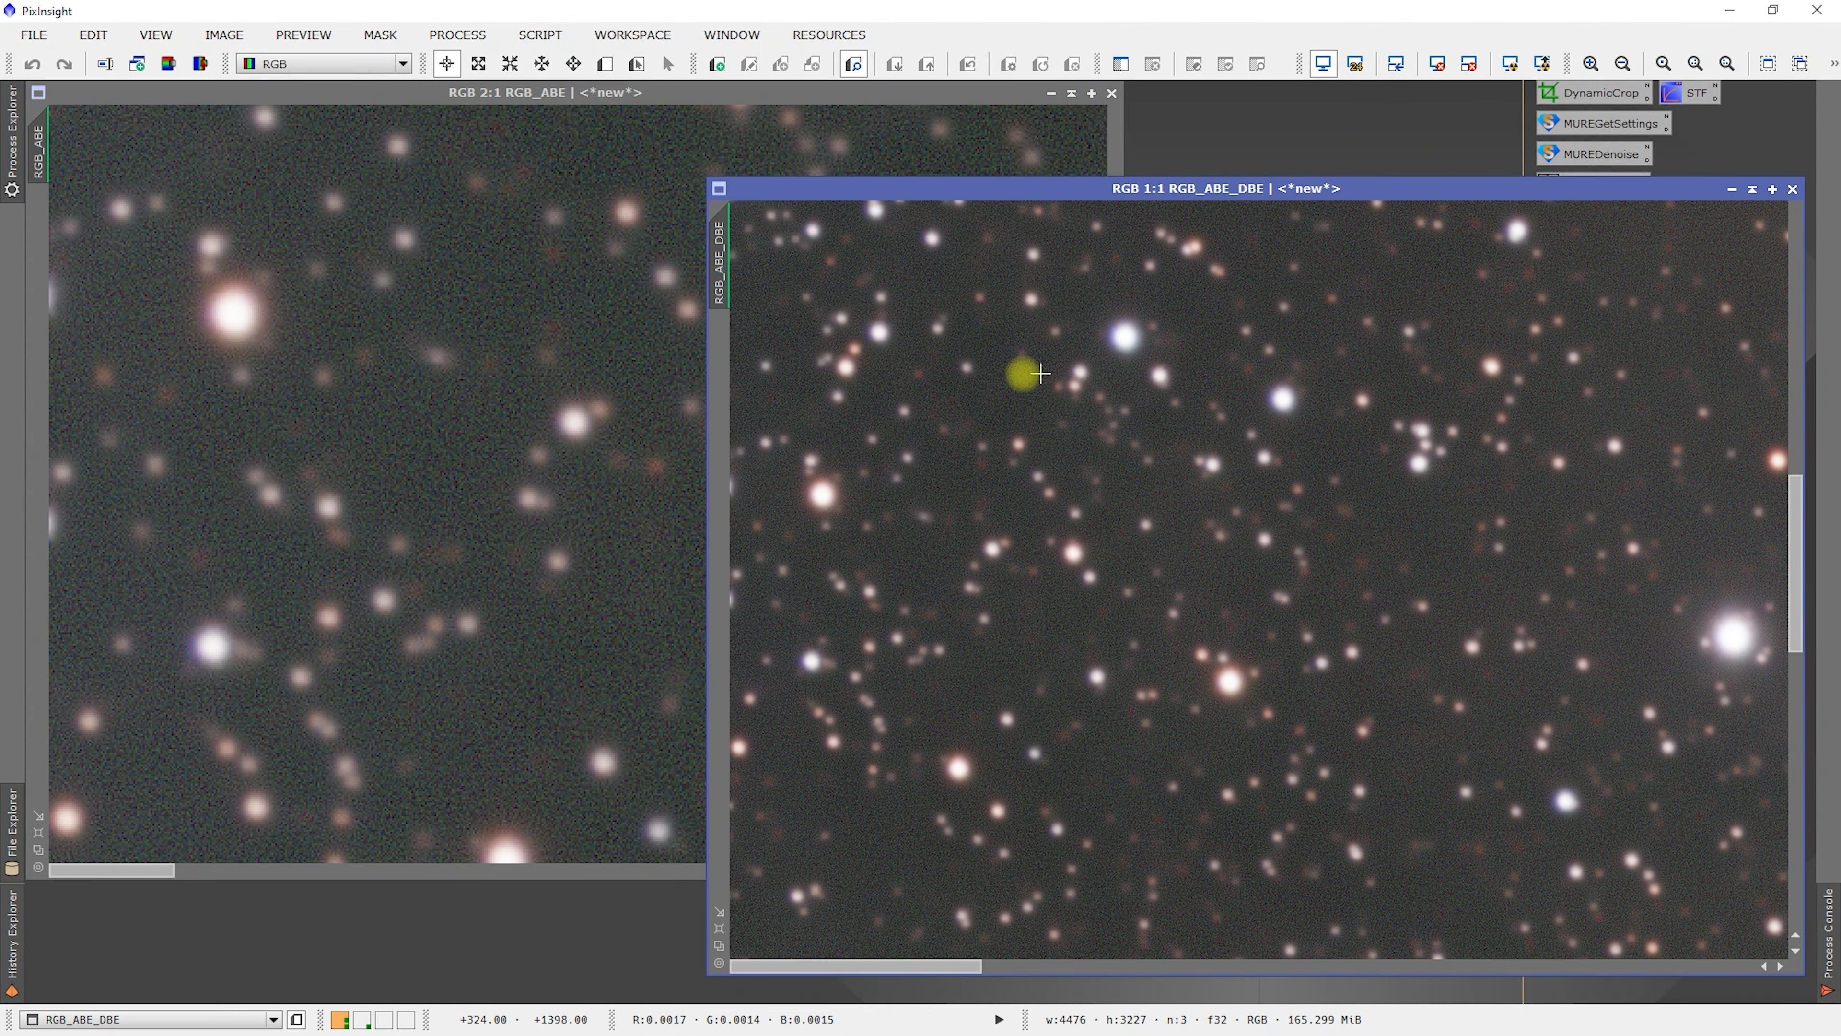
Step: Compare the star-field background color of RGB_ABE and RGB_ABE_DBE at matching 1:1 and 2:1 zoom
{"action": "left_click", "coordinate": [620, 392]}
{"action": "scroll", "coordinate": [620, 392], "scroll_direction": "down", "scroll_amount": 1}
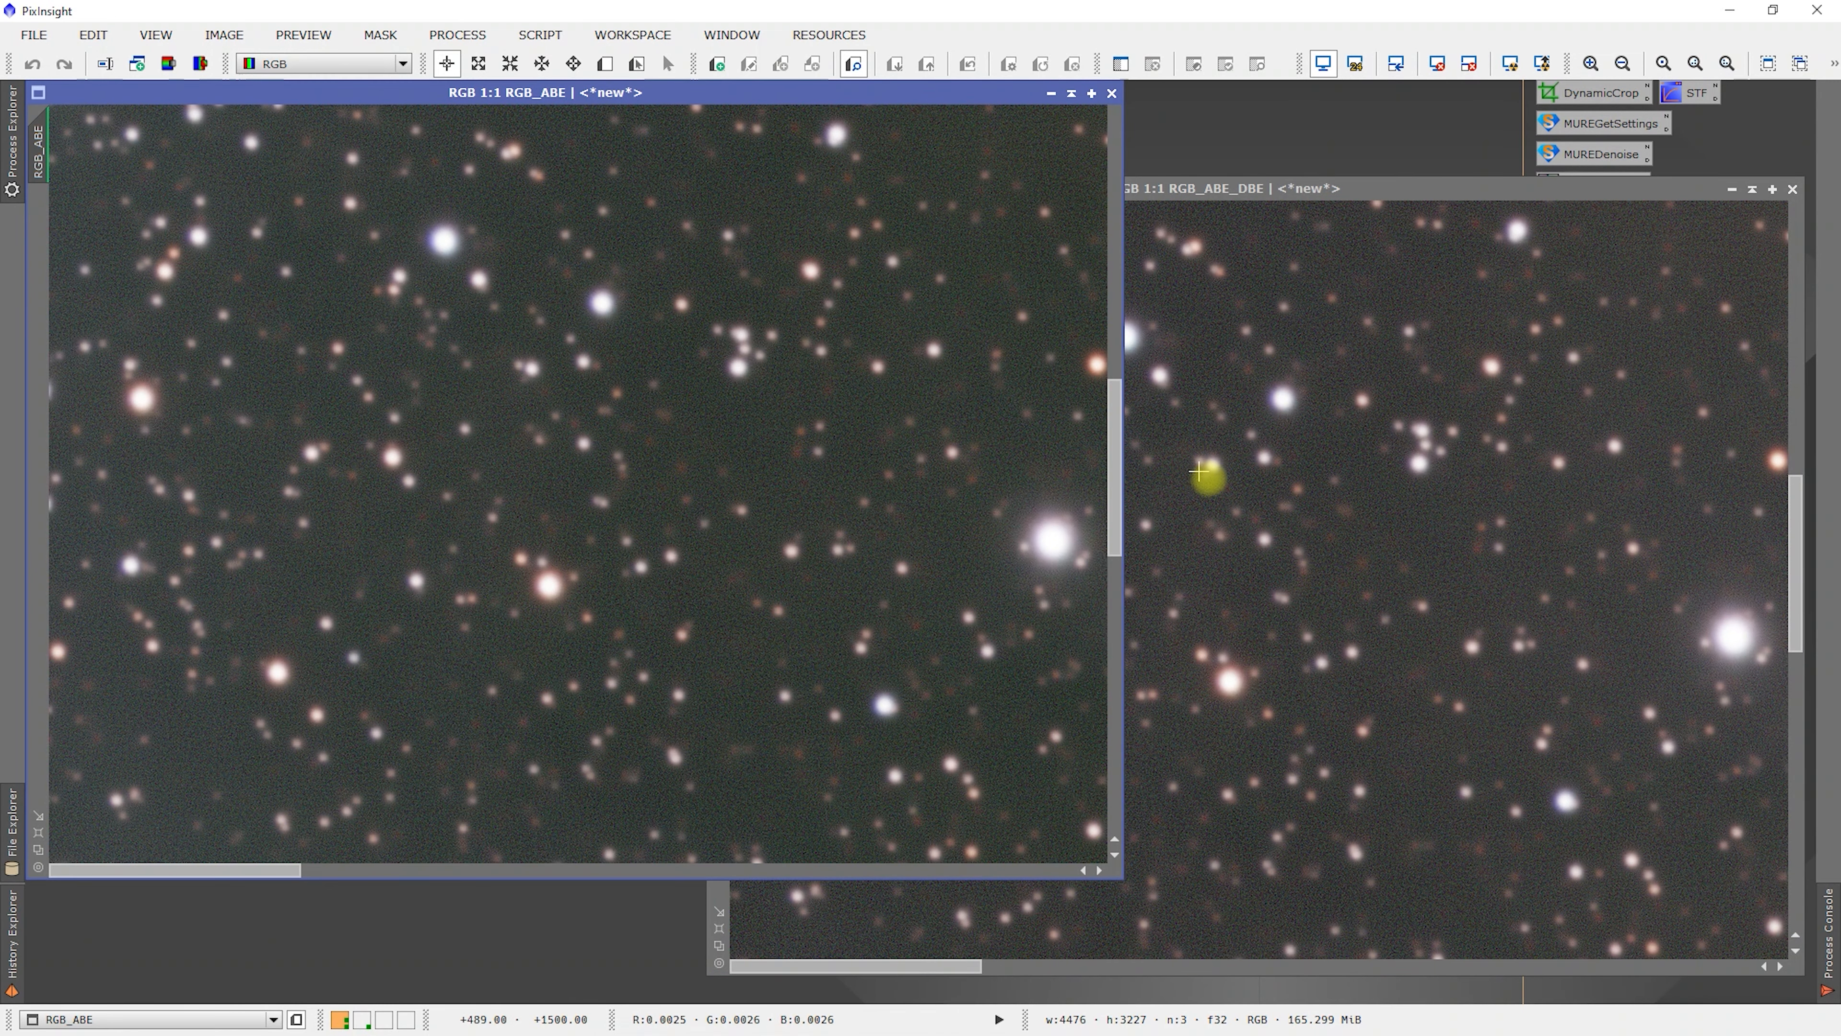
{"action": "left_click", "coordinate": [1352, 190]}
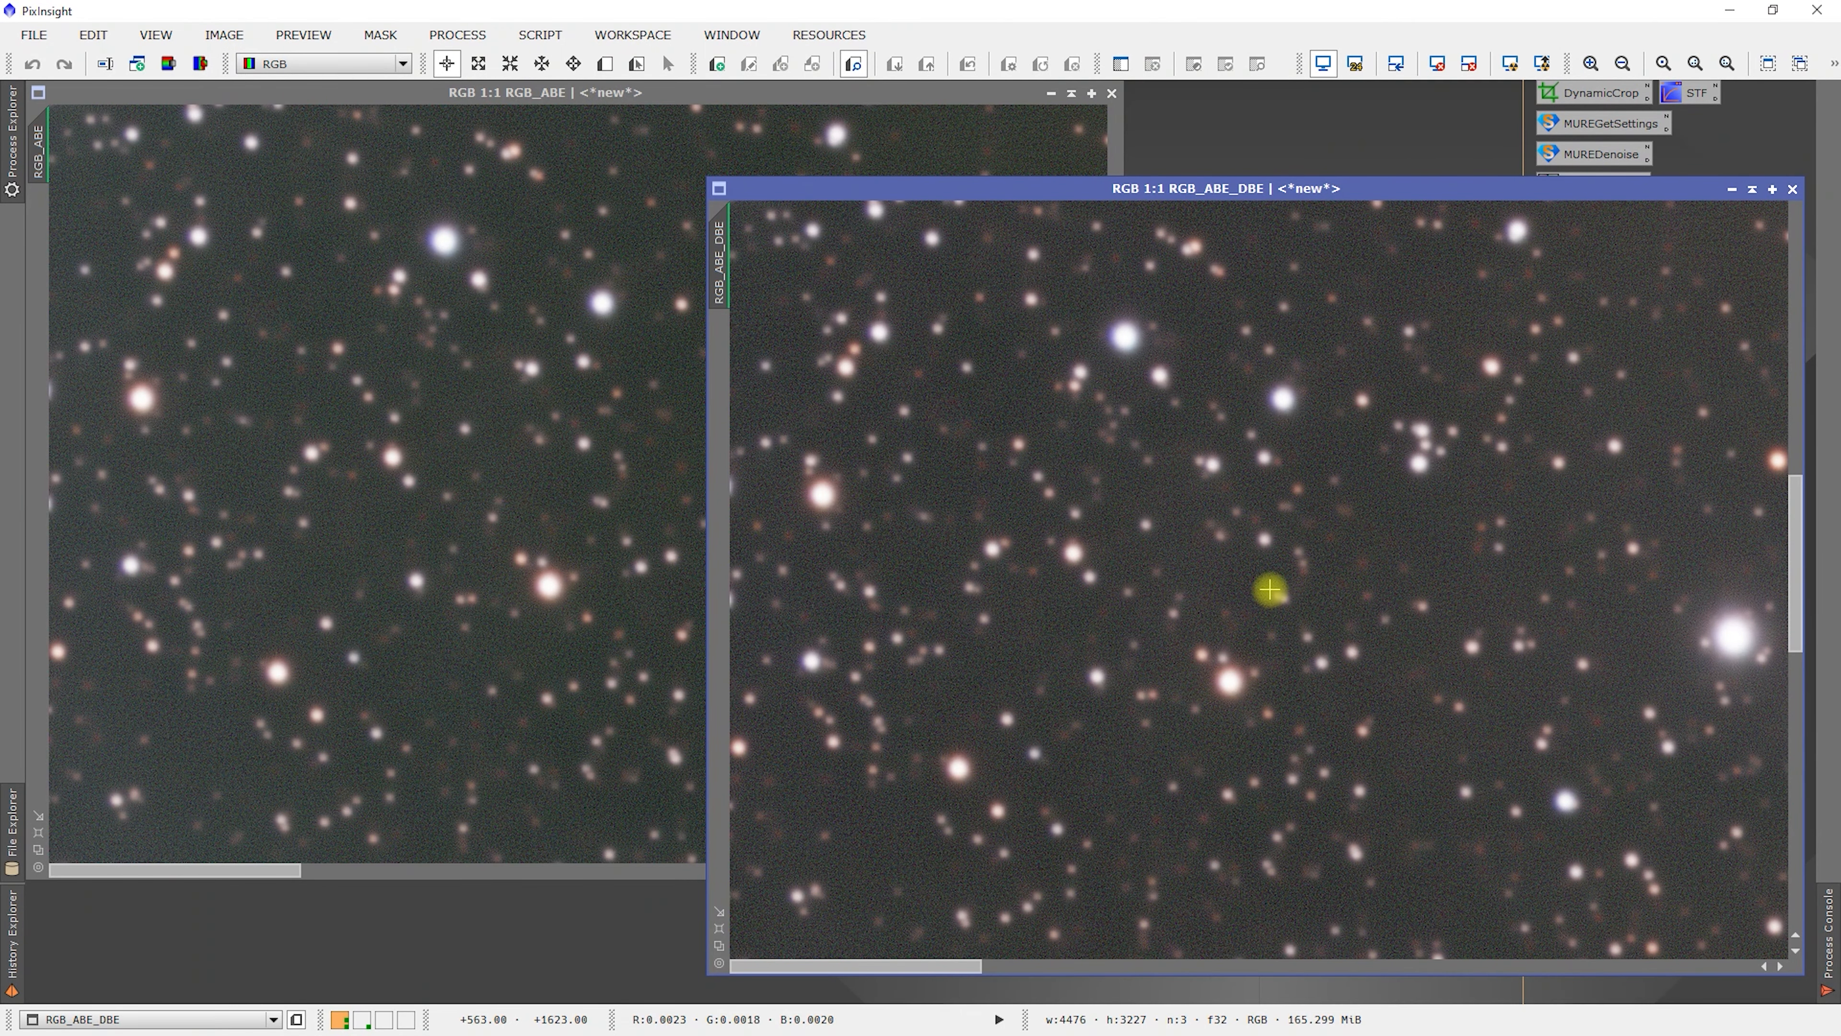
{"action": "scroll", "coordinate": [1270, 589], "scroll_direction": "up", "scroll_amount": 1}
{"action": "left_click", "coordinate": [523, 456]}
{"action": "scroll", "coordinate": [522, 456], "scroll_direction": "up", "scroll_amount": 1}
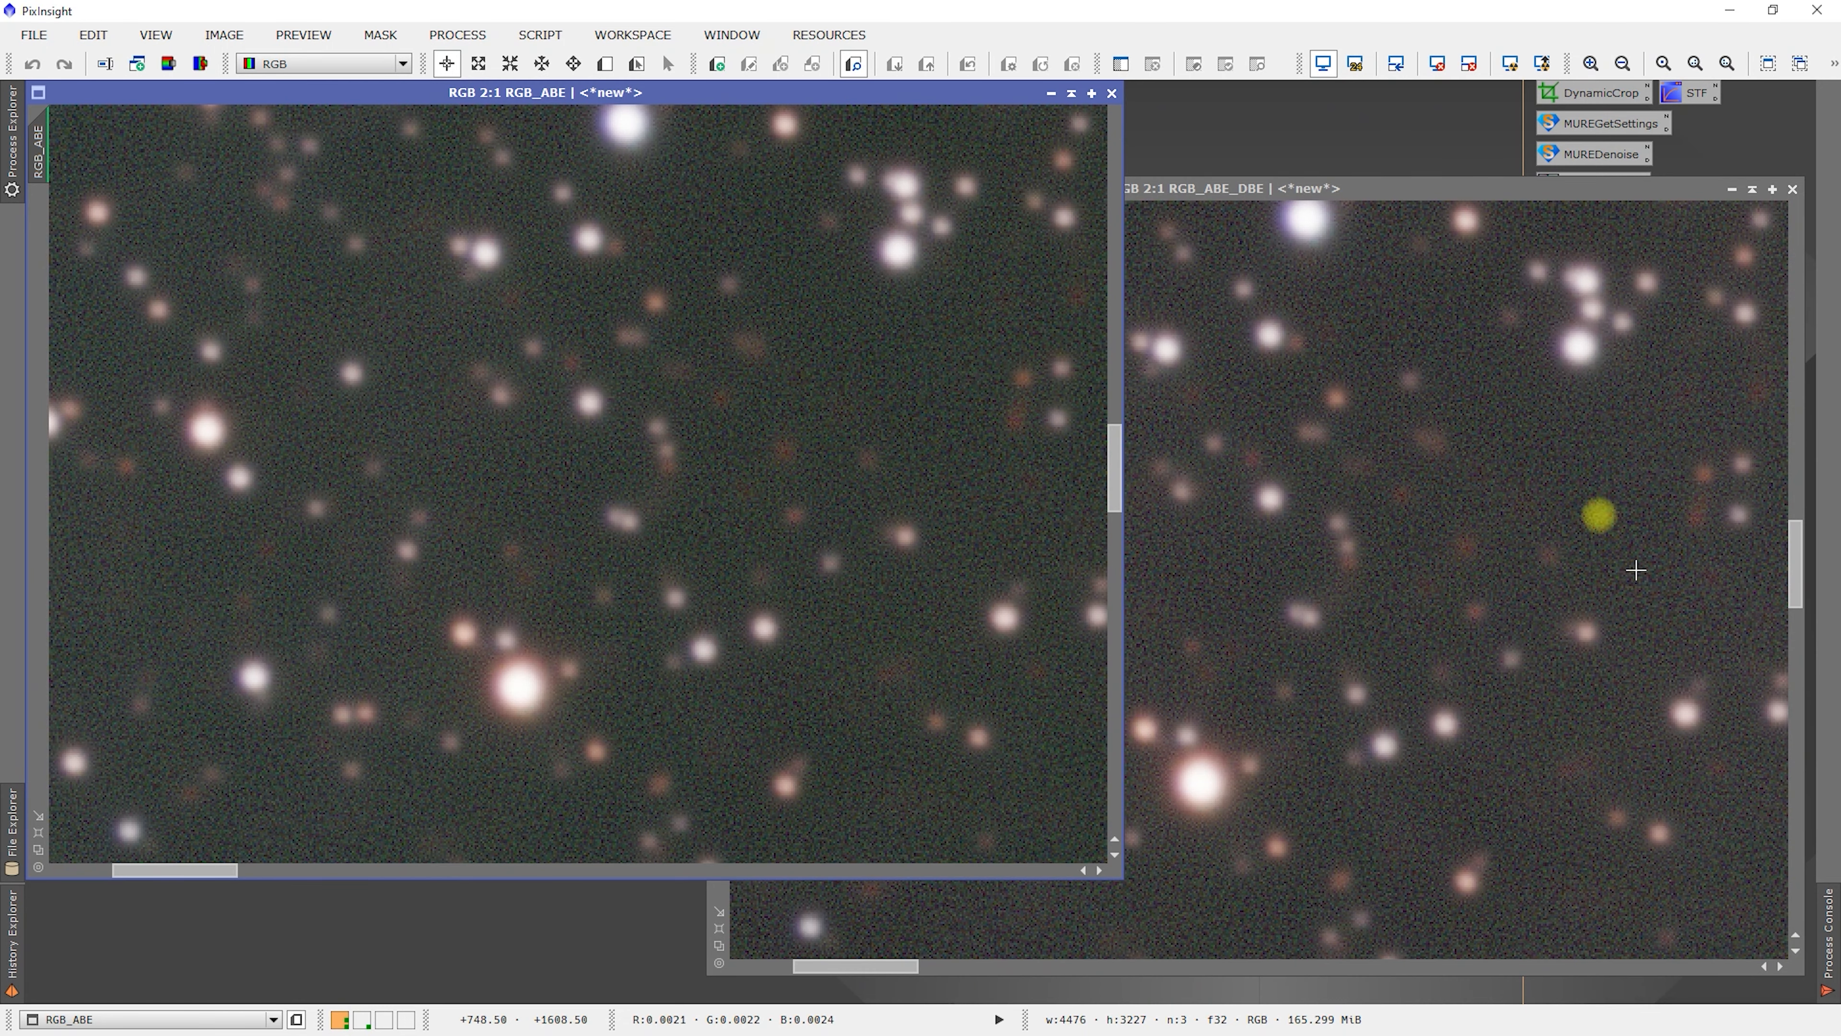
Step: Return RGB_ABE and RGB_ABE_DBE to 1:4 zoom and compare the background across the whole frames
{"action": "scroll", "coordinate": [710, 517], "scroll_direction": "down", "scroll_amount": 4}
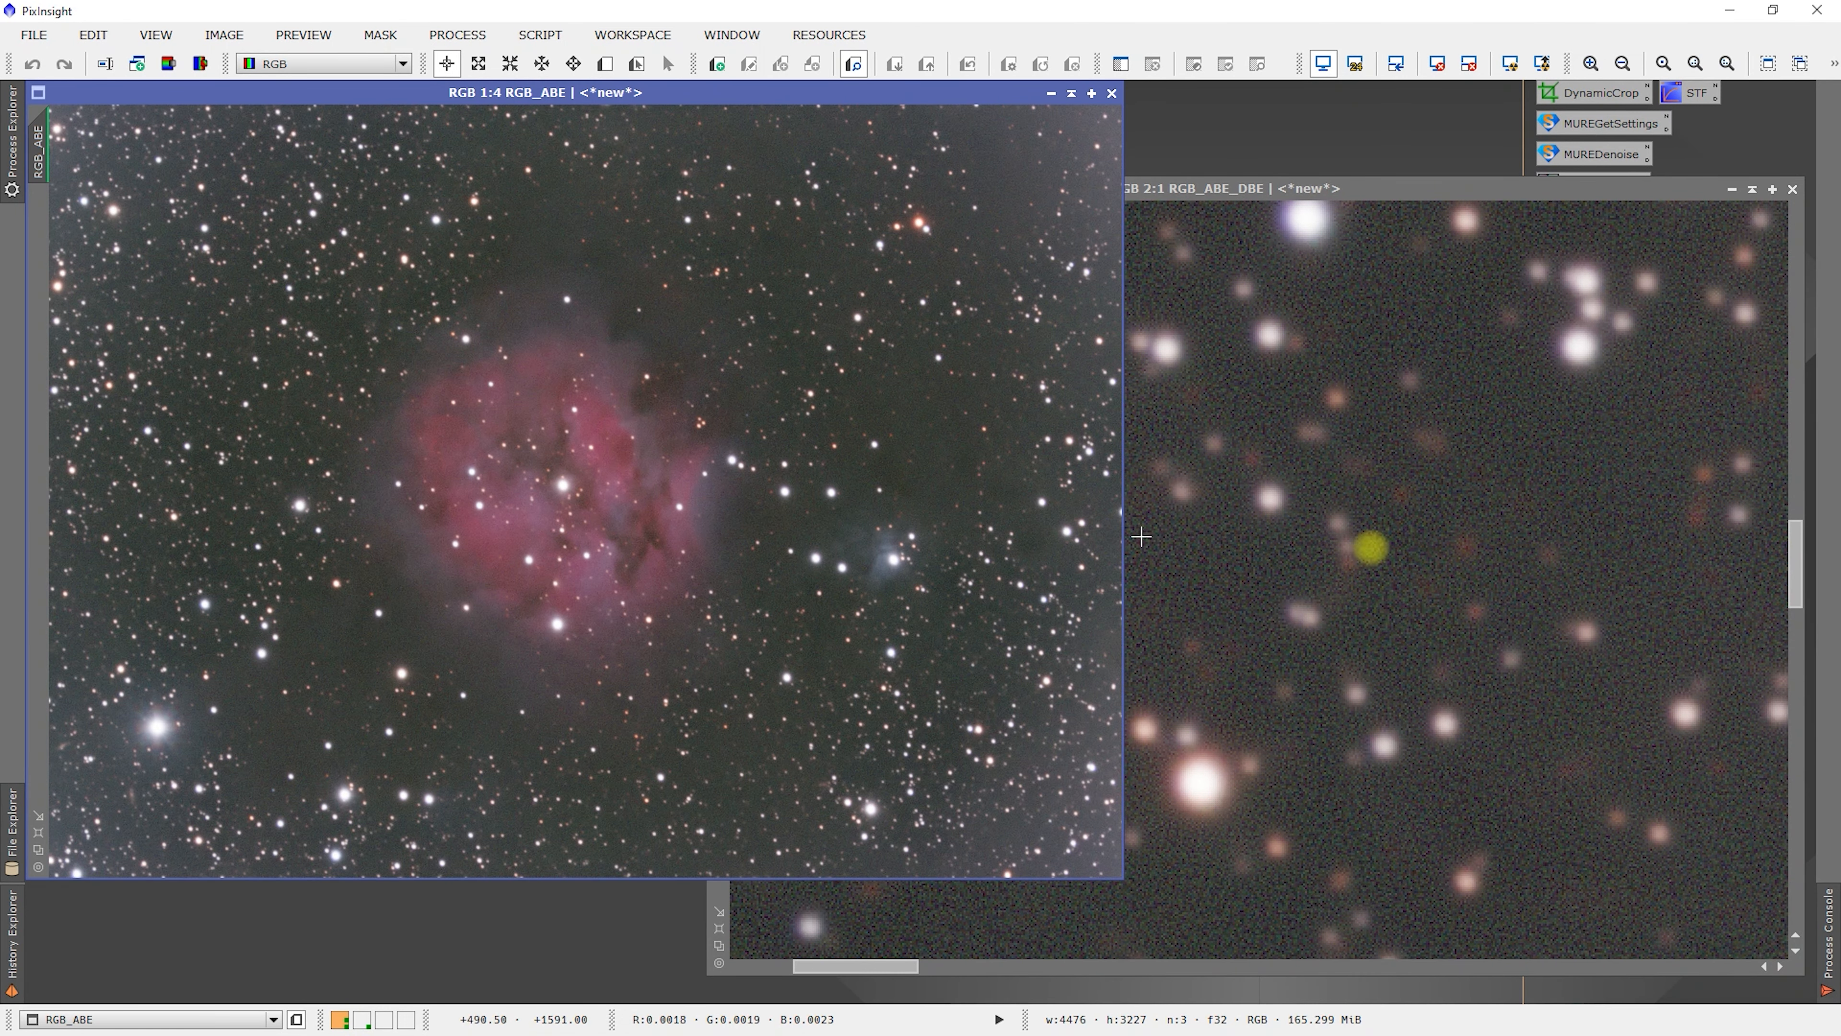
{"action": "left_click", "coordinate": [1428, 539]}
{"action": "scroll", "coordinate": [1426, 539], "scroll_direction": "down", "scroll_amount": 3}
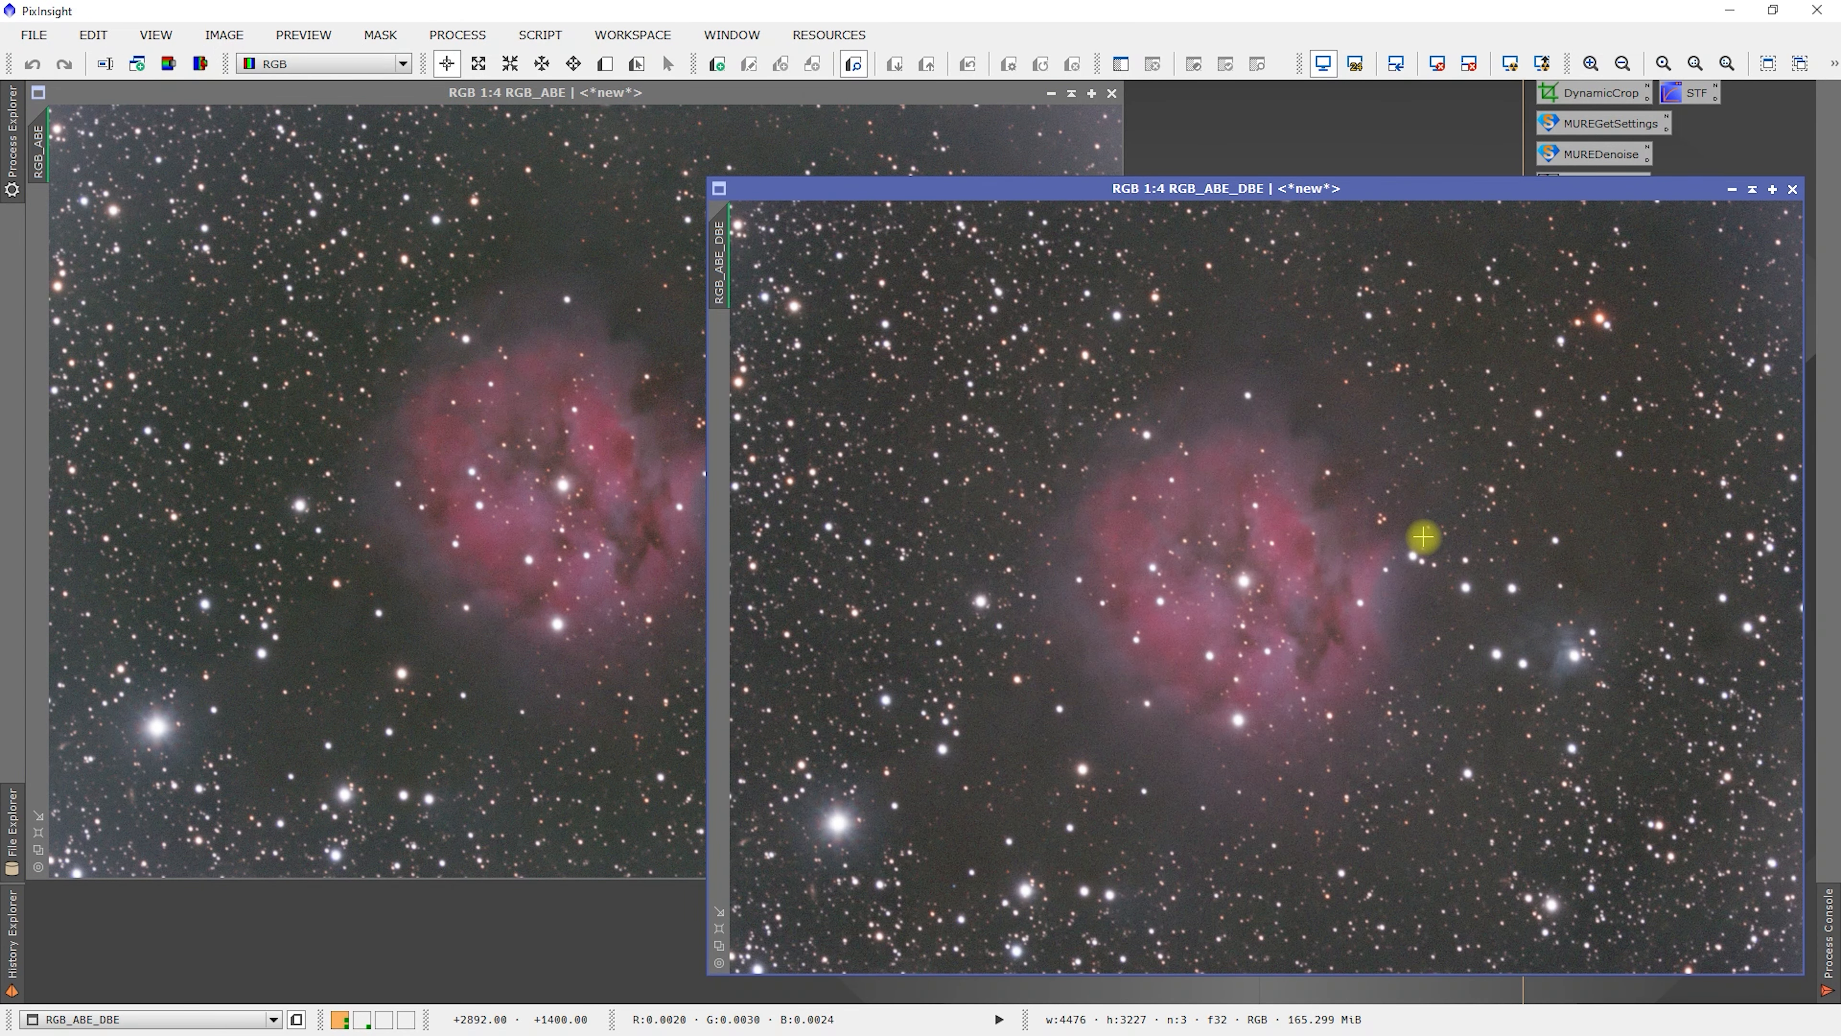
{"action": "scroll", "coordinate": [1424, 537], "scroll_direction": "down", "scroll_amount": 1}
{"action": "scroll", "coordinate": [1423, 537], "scroll_direction": "up", "scroll_amount": 1}
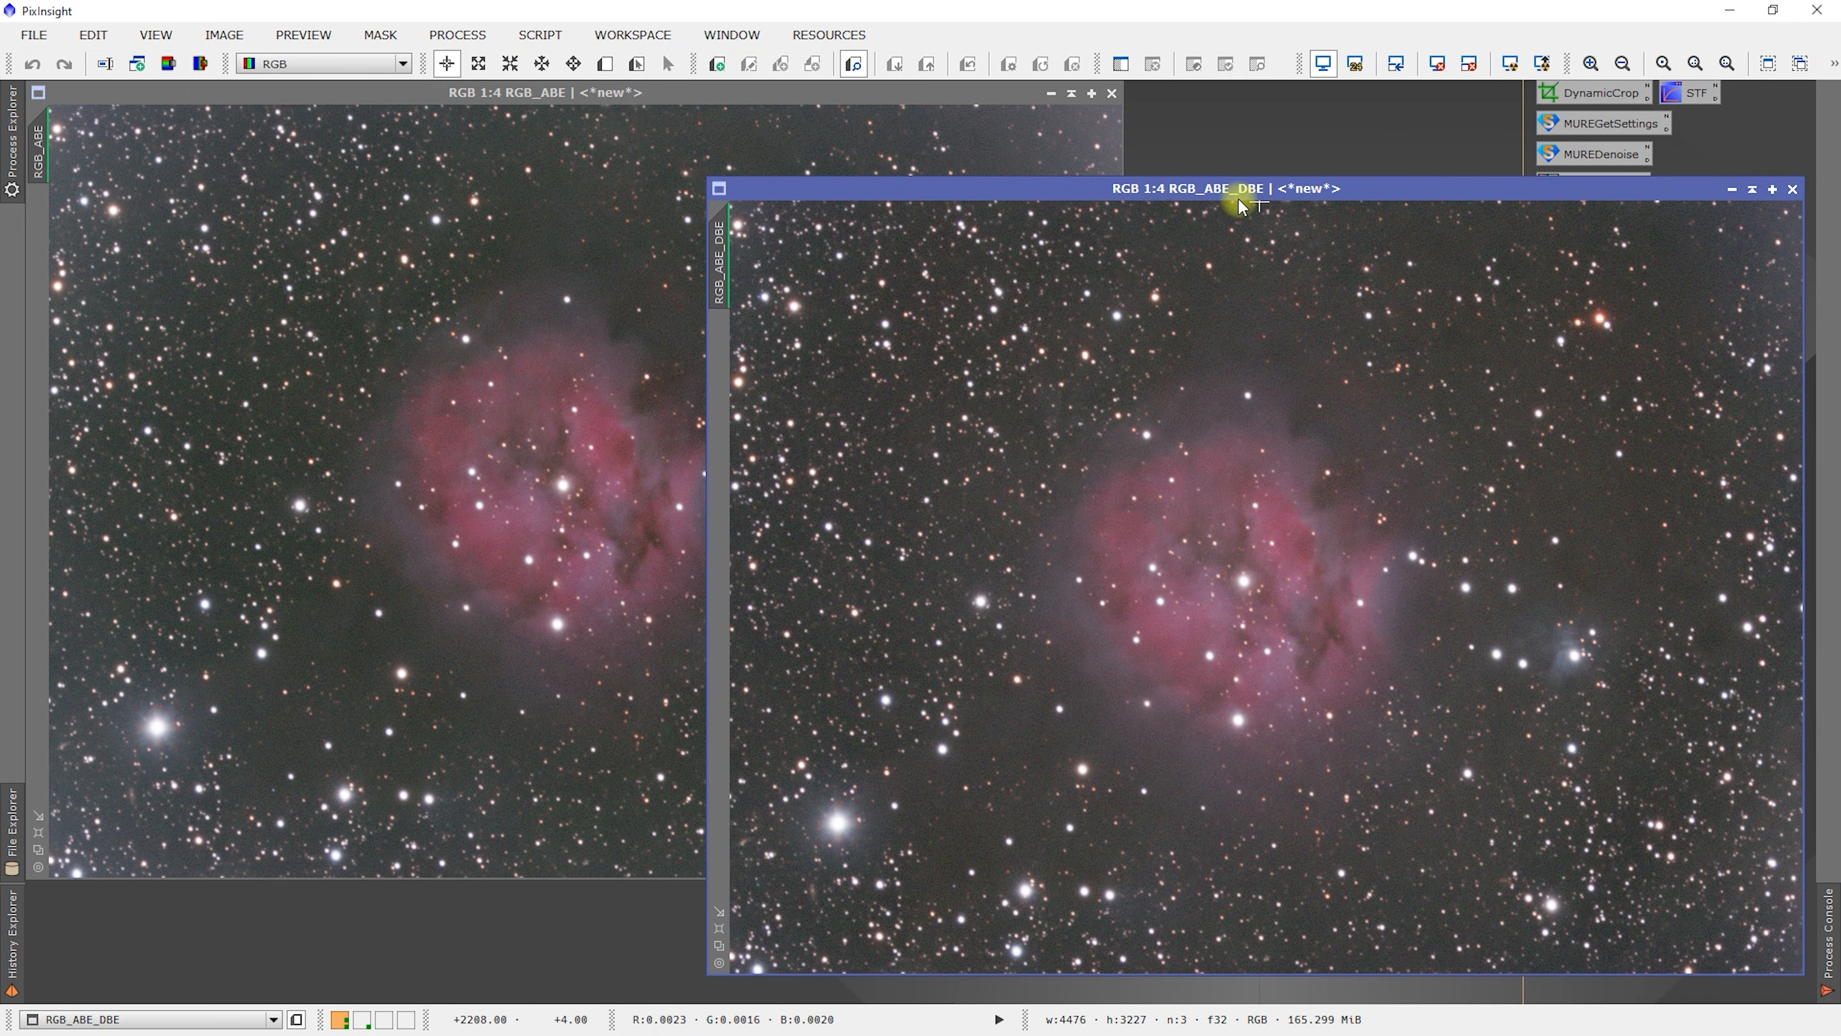
Step: Examine the processing history of RGB_ABE_DBE in the History Explorer and hide the explorer again
{"action": "left_click", "coordinate": [14, 940]}
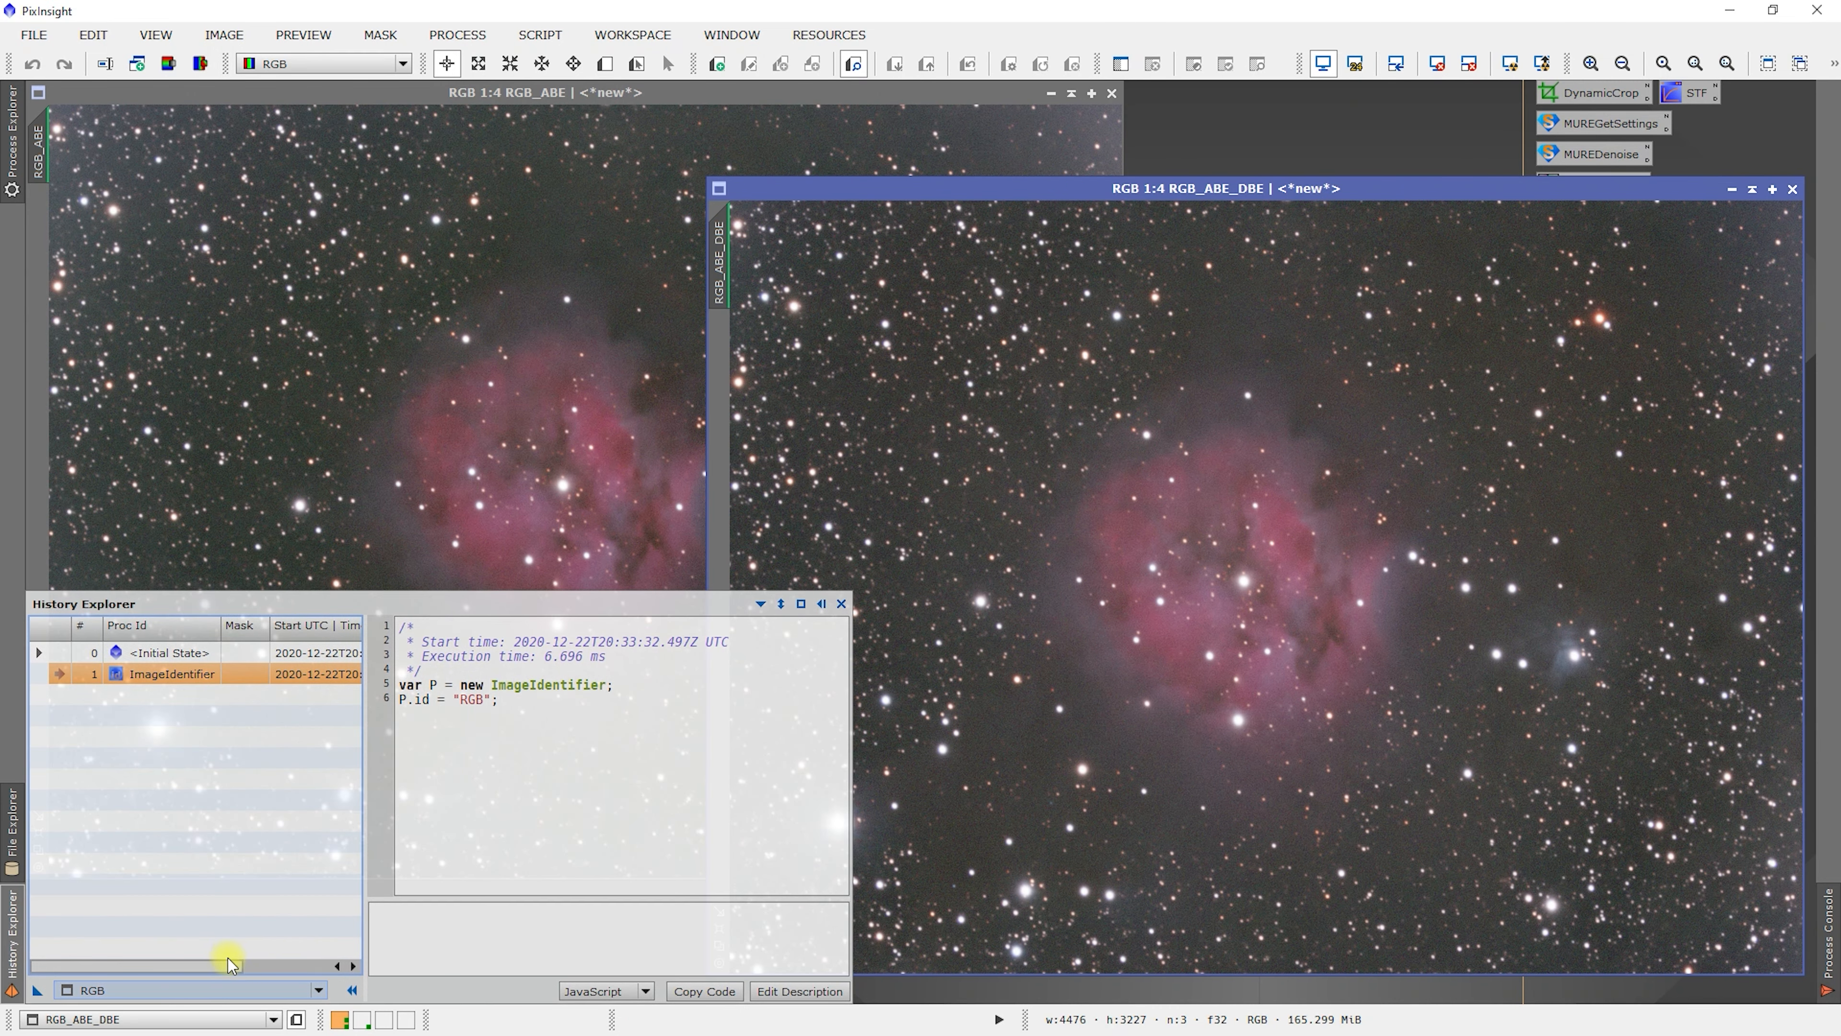
{"action": "left_click", "coordinate": [221, 998]}
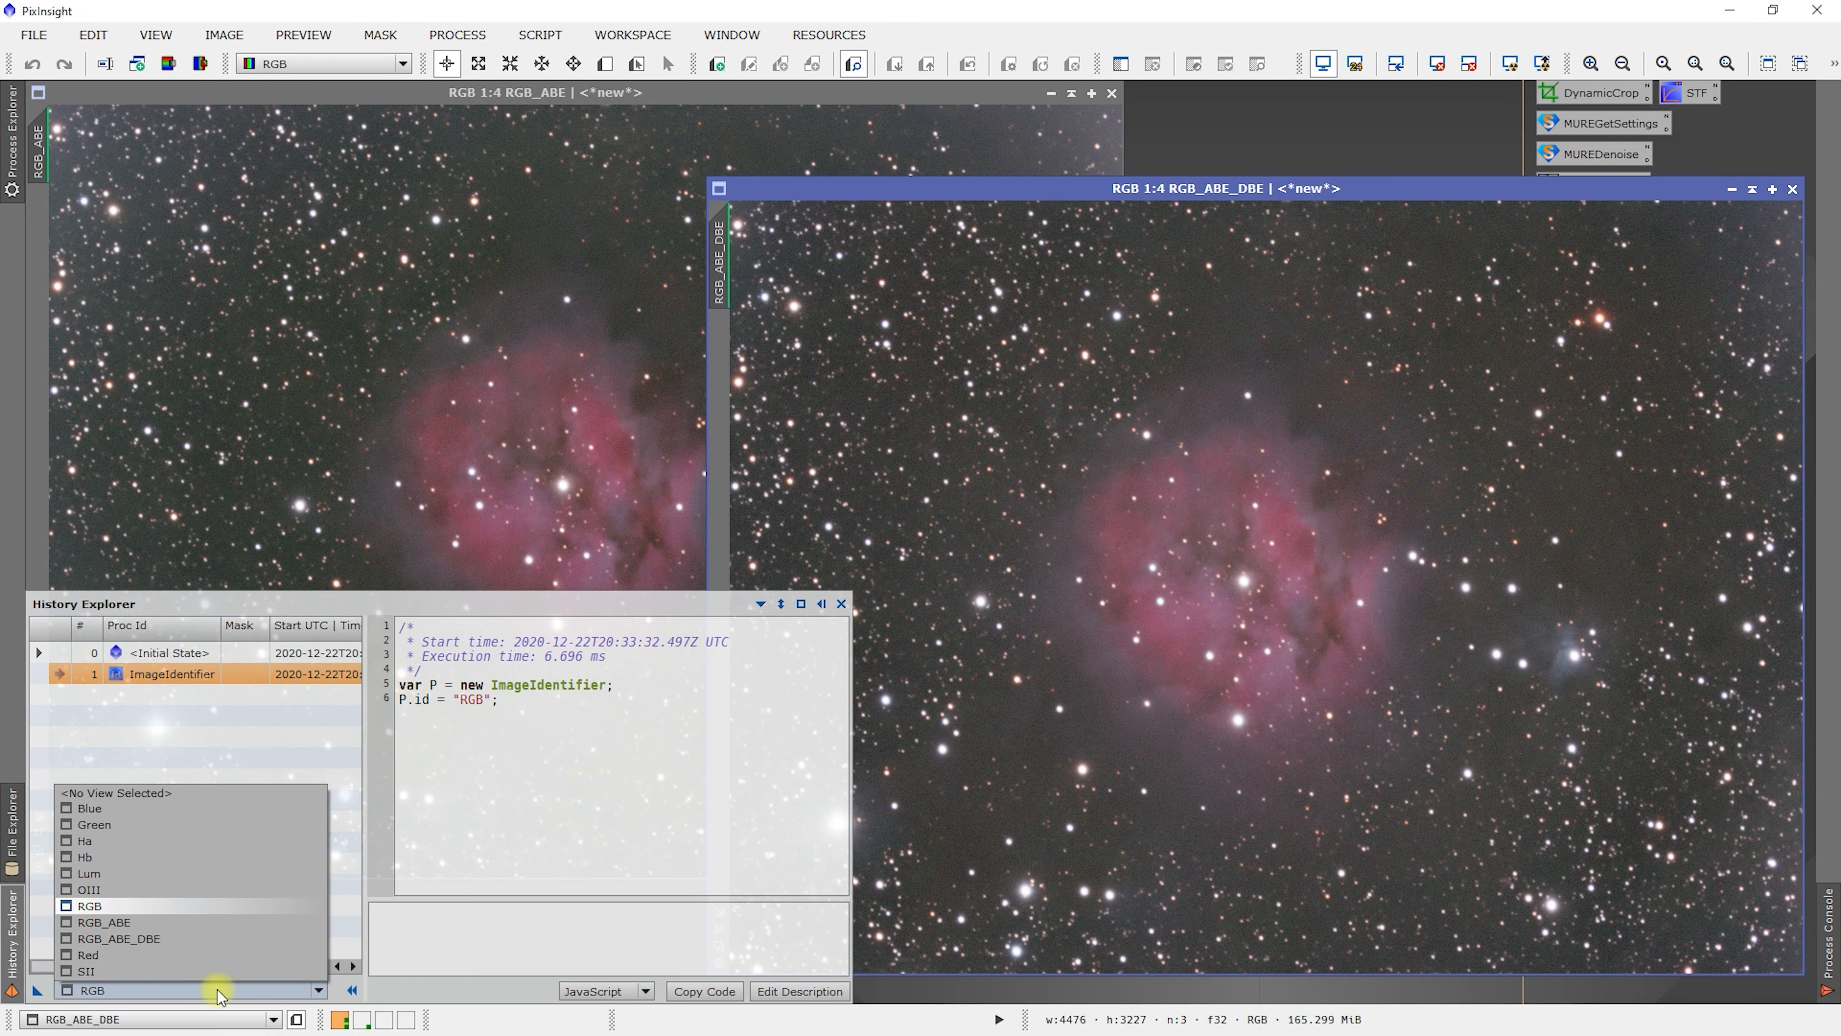
{"action": "left_click", "coordinate": [142, 938]}
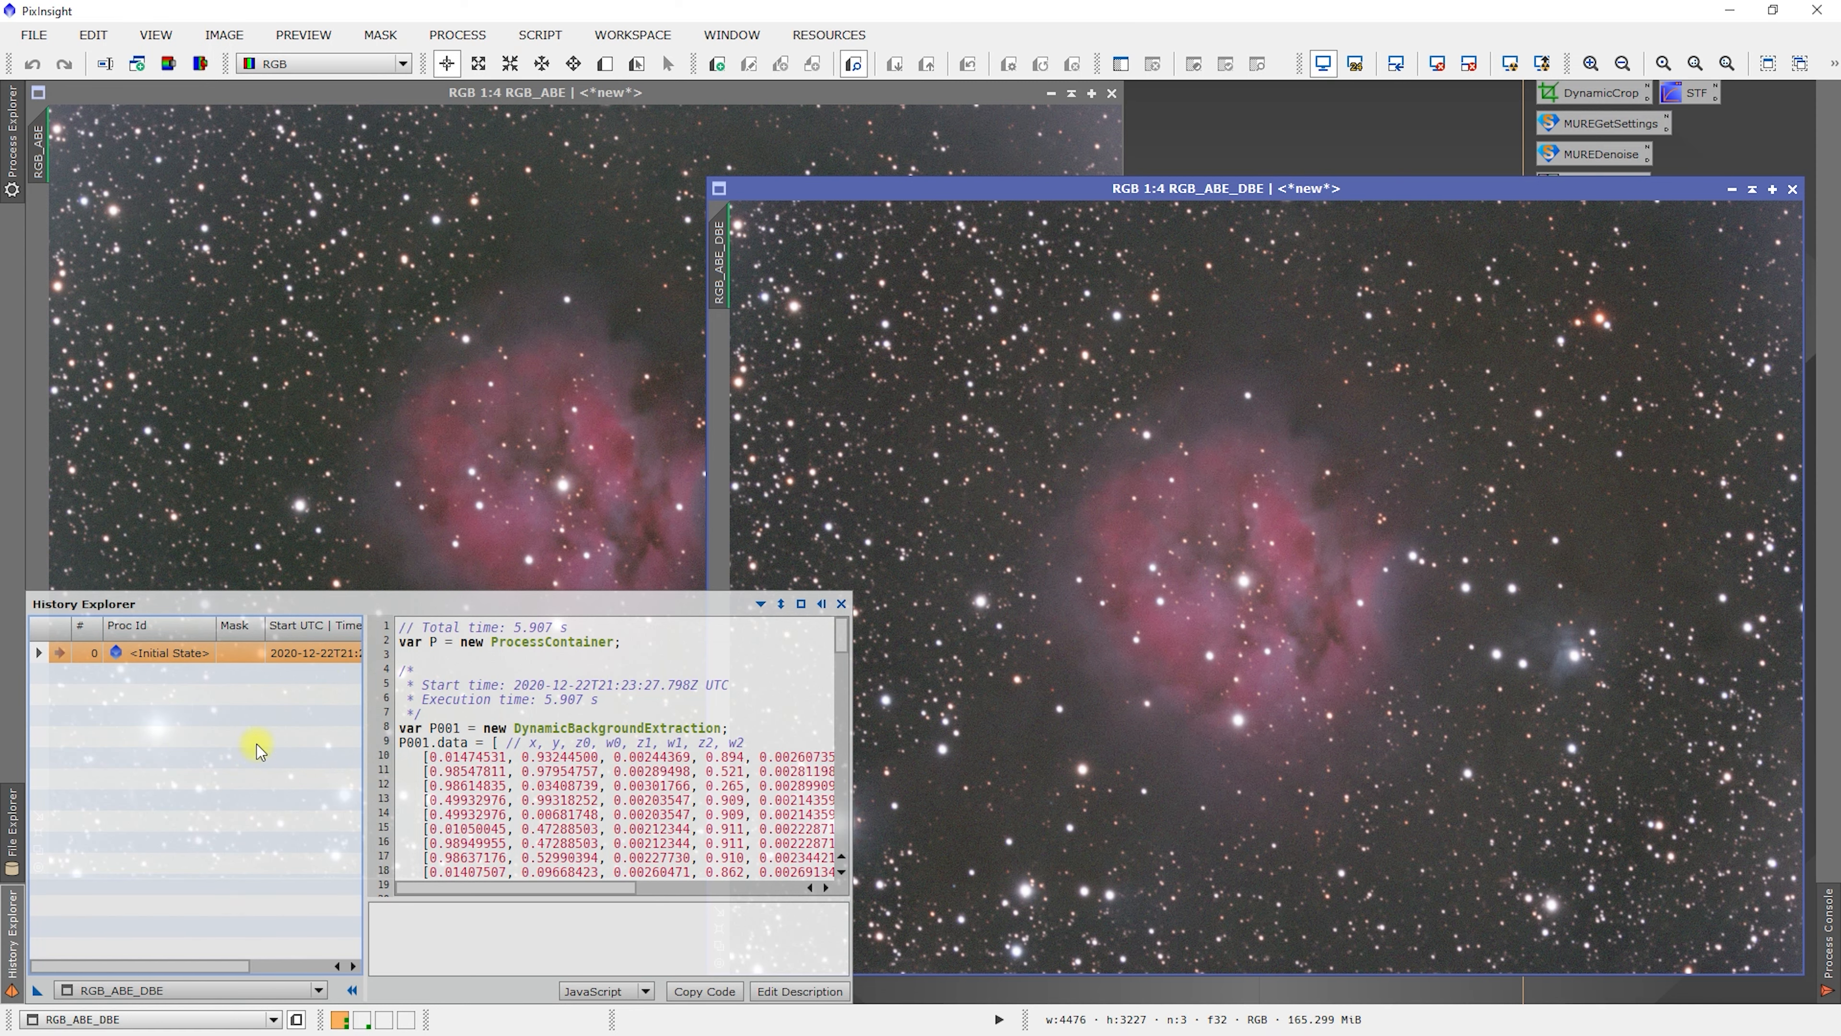
{"action": "left_click", "coordinate": [761, 604]}
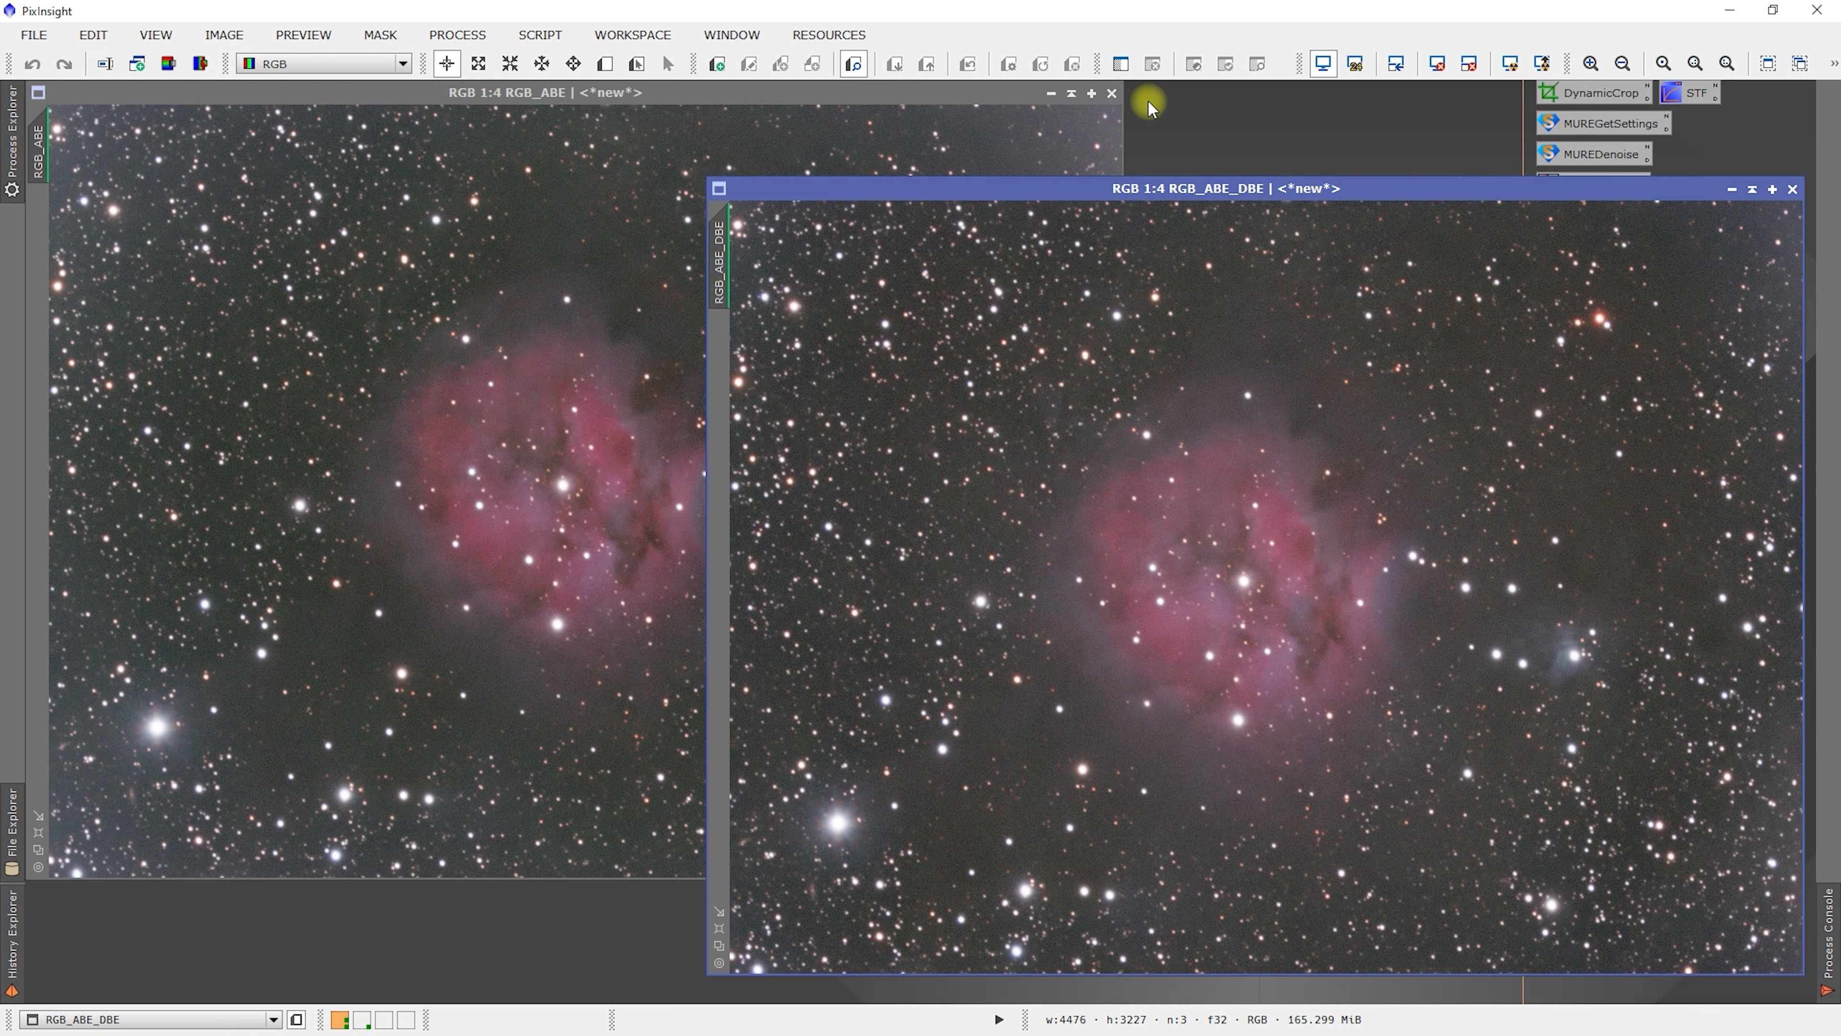
Step: Close the RGB_ABE image and the uncorrected RGB image, accepting the loss of its unsaved process instances
{"action": "left_click", "coordinate": [1111, 93]}
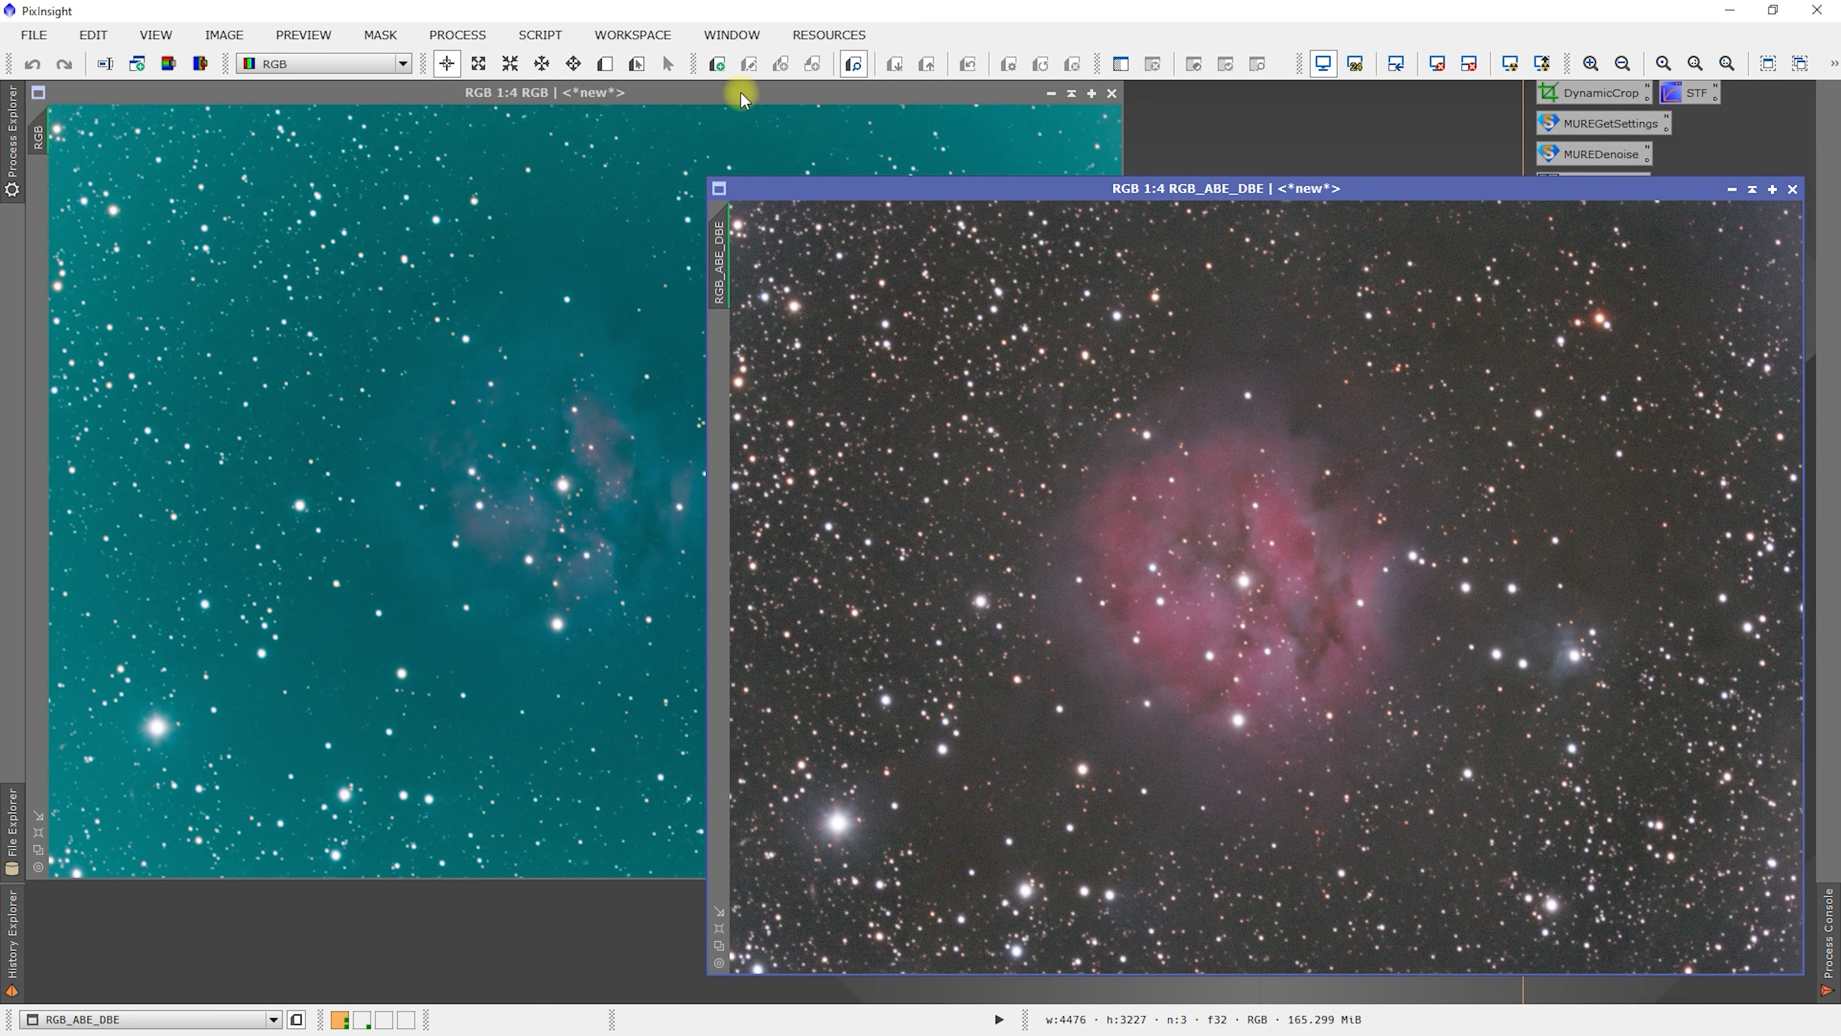
{"action": "left_click", "coordinate": [588, 114]}
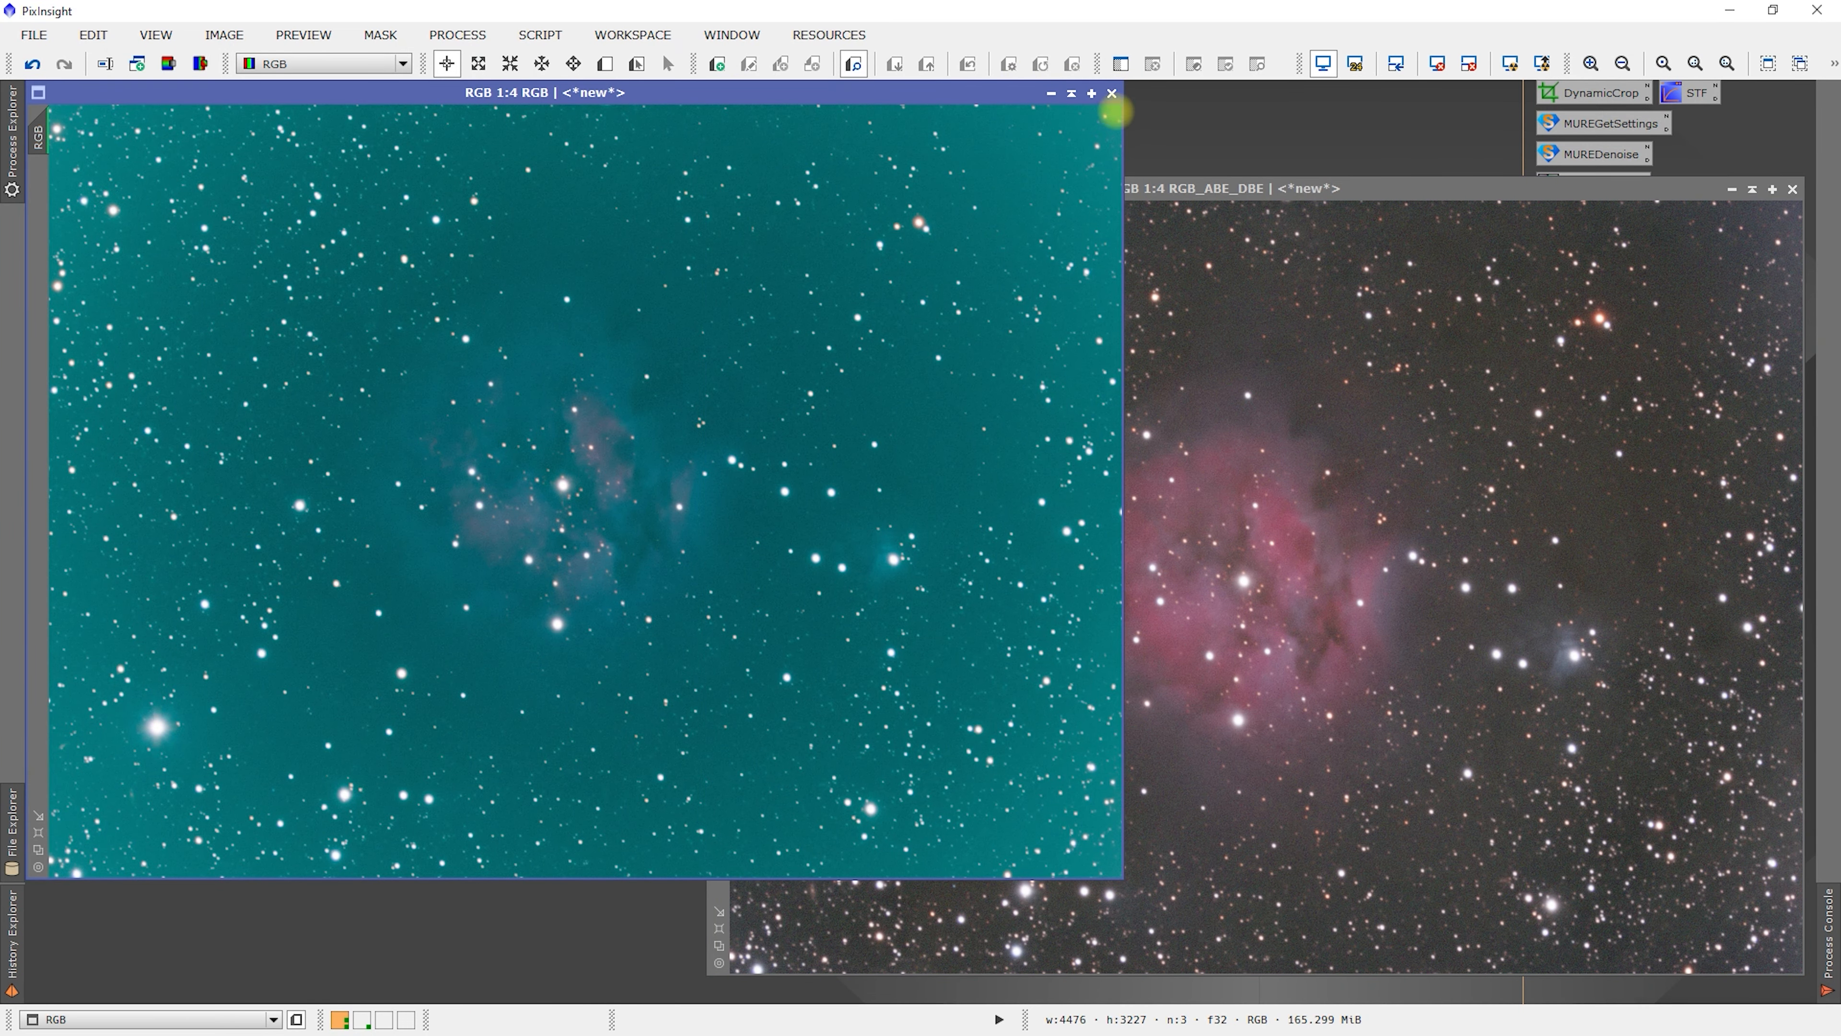
{"action": "left_click", "coordinate": [1111, 93]}
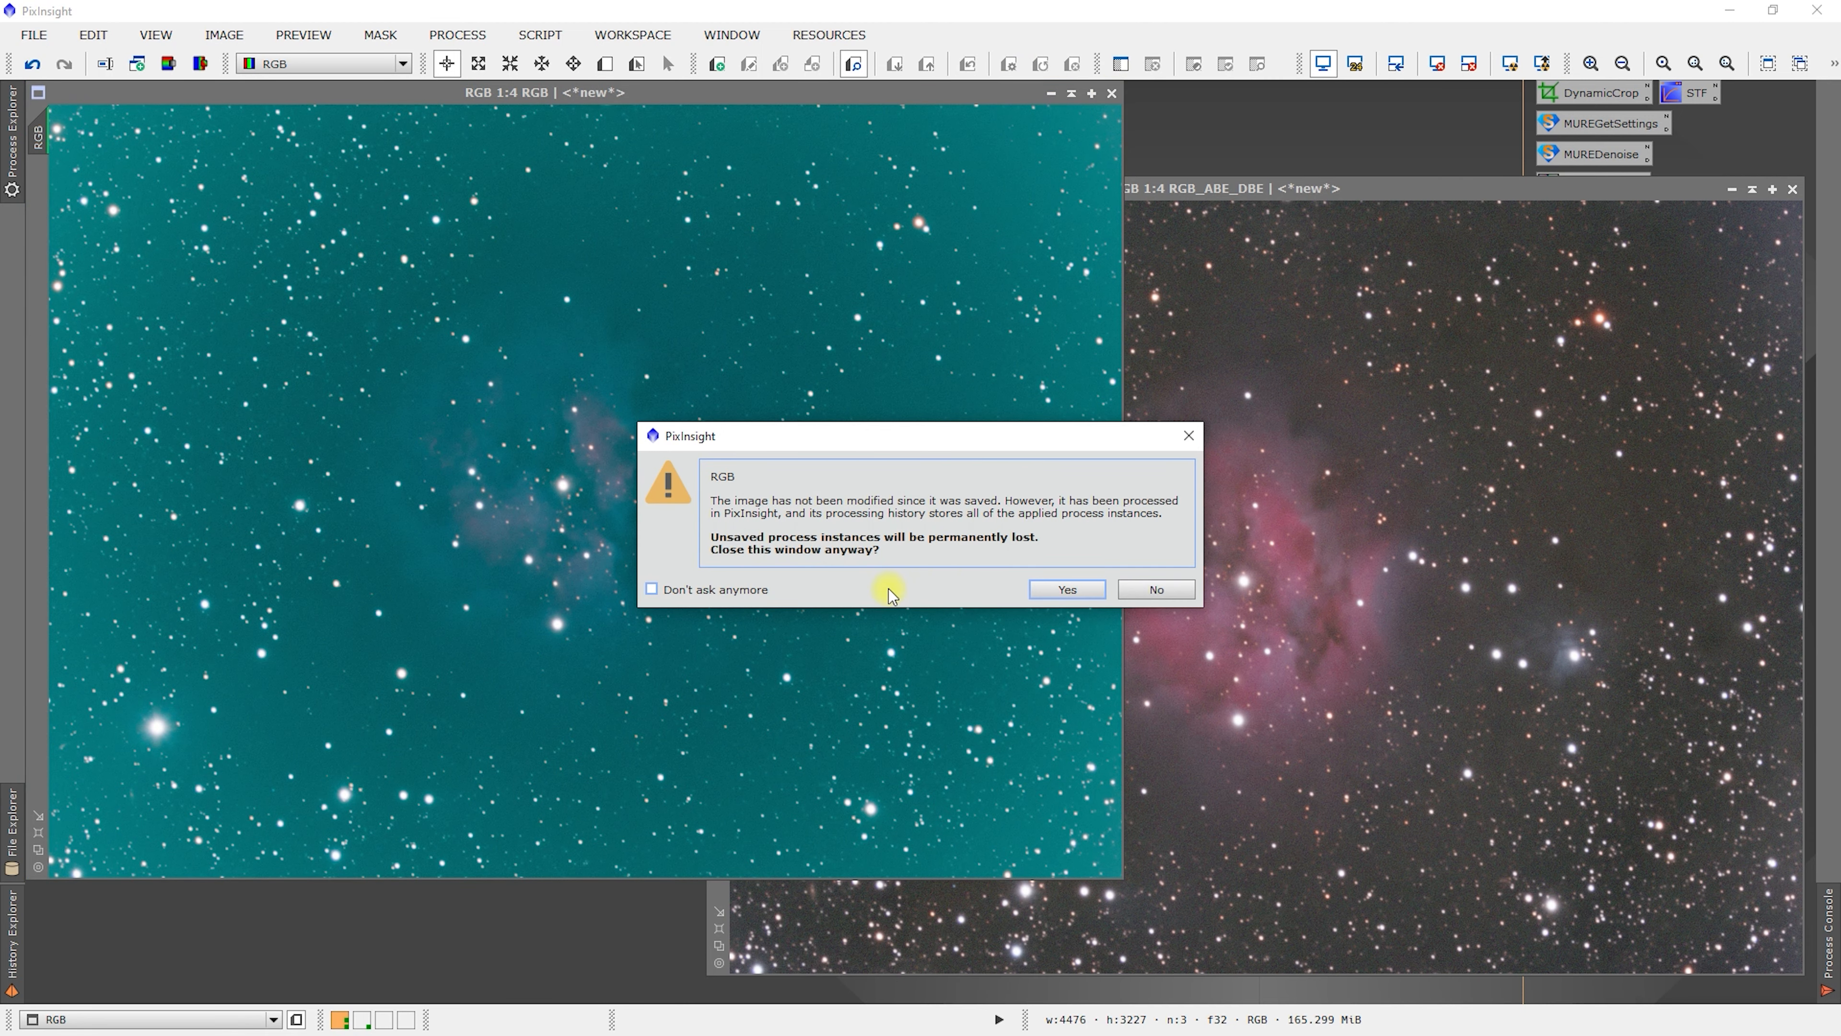
{"action": "left_click", "coordinate": [1062, 587]}
Step: Move the RGB_ABE_DBE image into the place of the closed images and change its identifier to RGB
{"action": "left_click_drag", "start_coordinate": [1038, 186], "coordinate": [360, 89]}
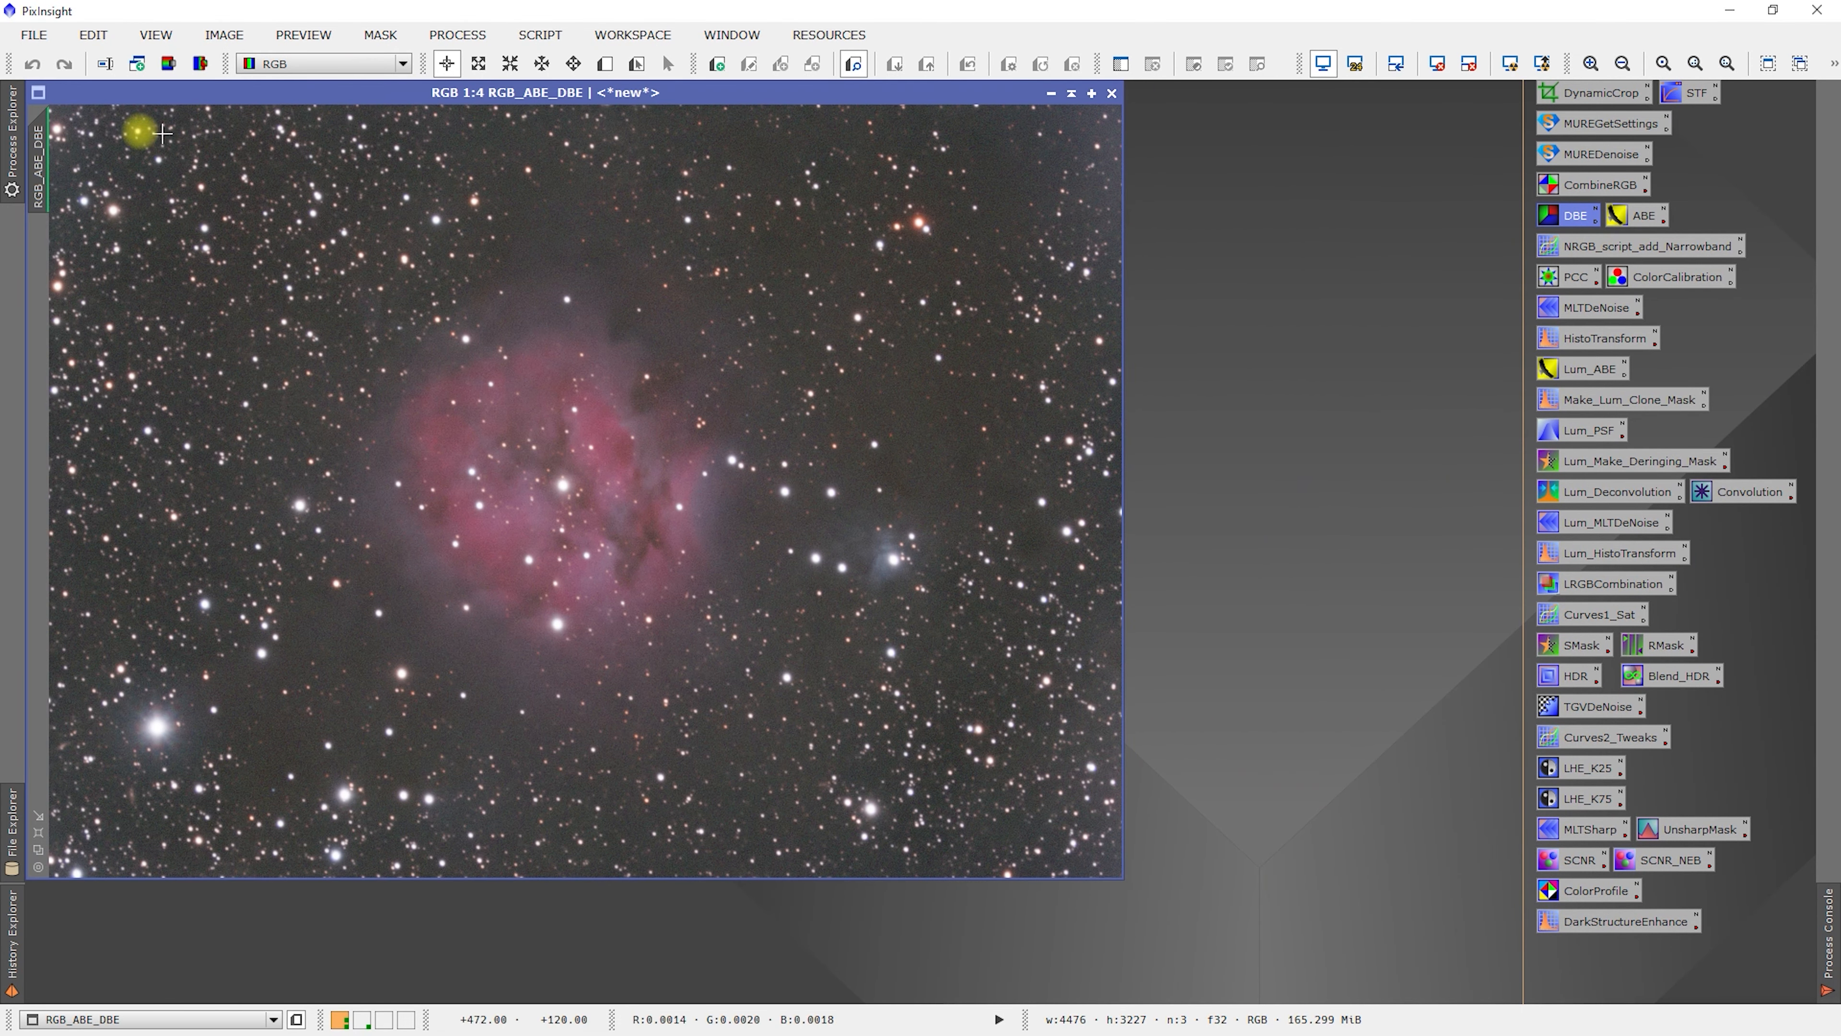
{"action": "double_click", "coordinate": [37, 171]}
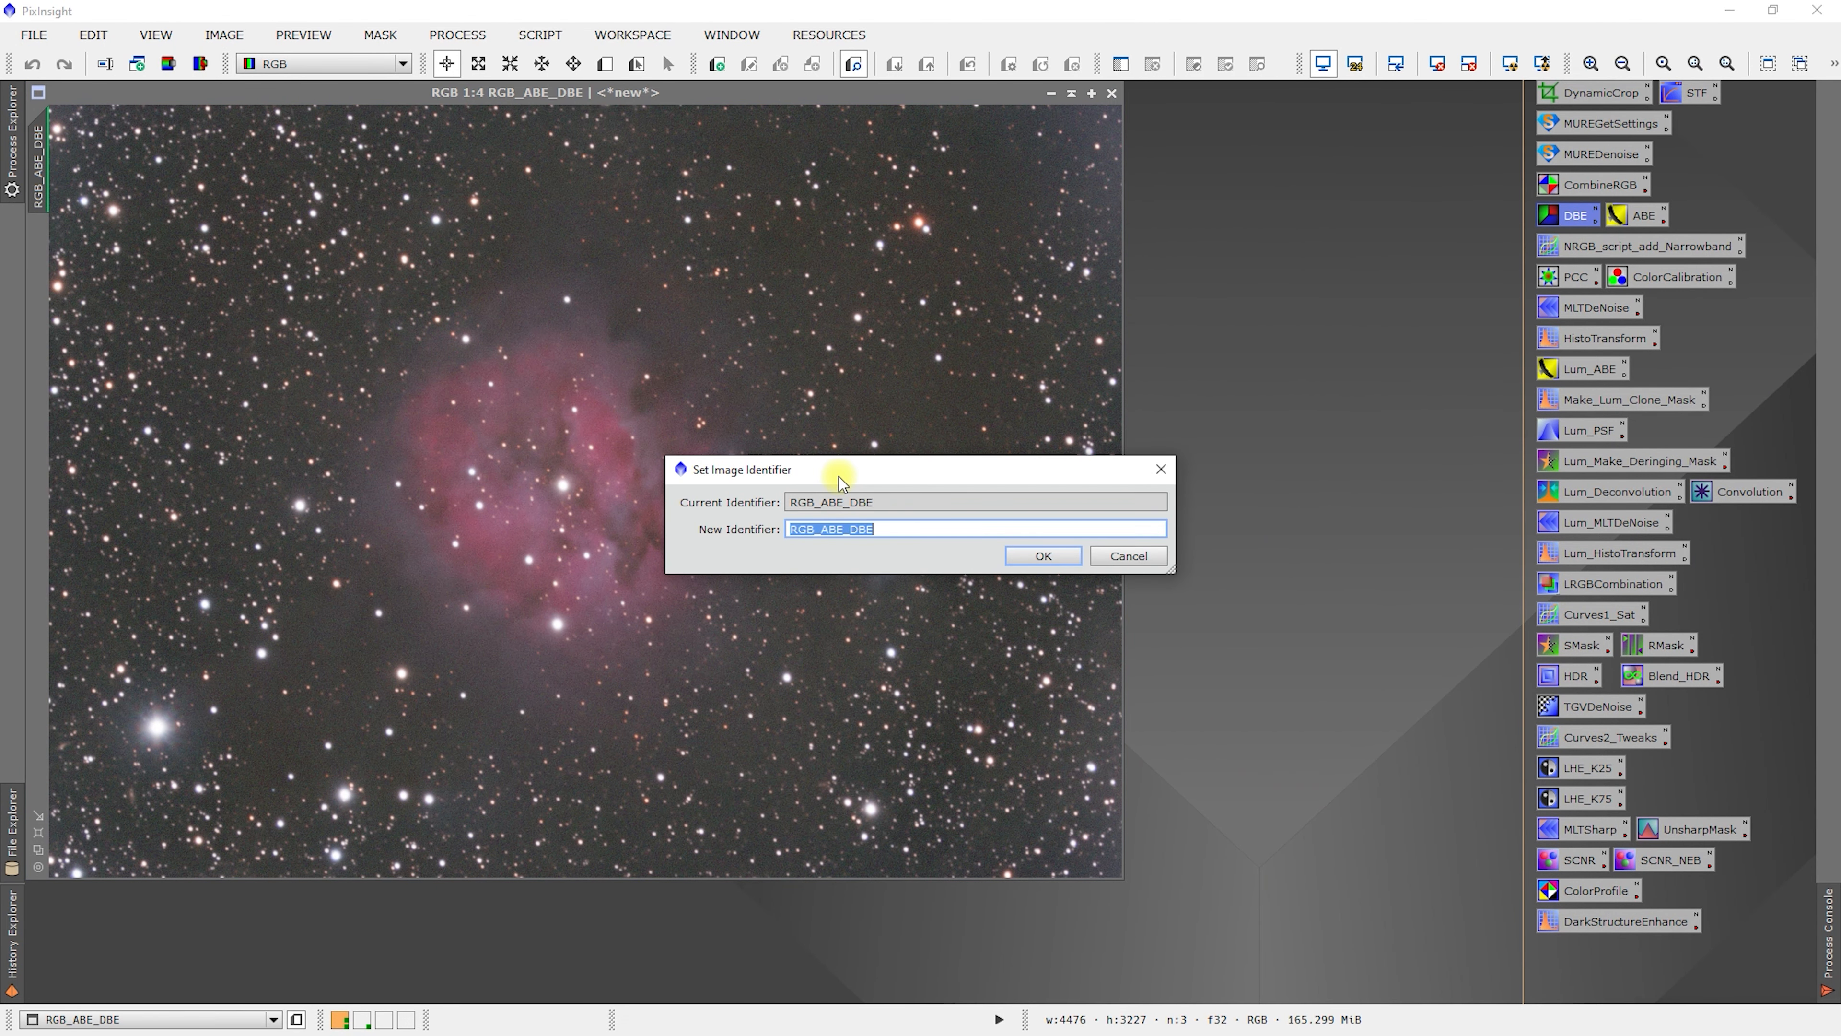
{"action": "type", "text": "RGB"}
{"action": "left_click", "coordinate": [1041, 555]}
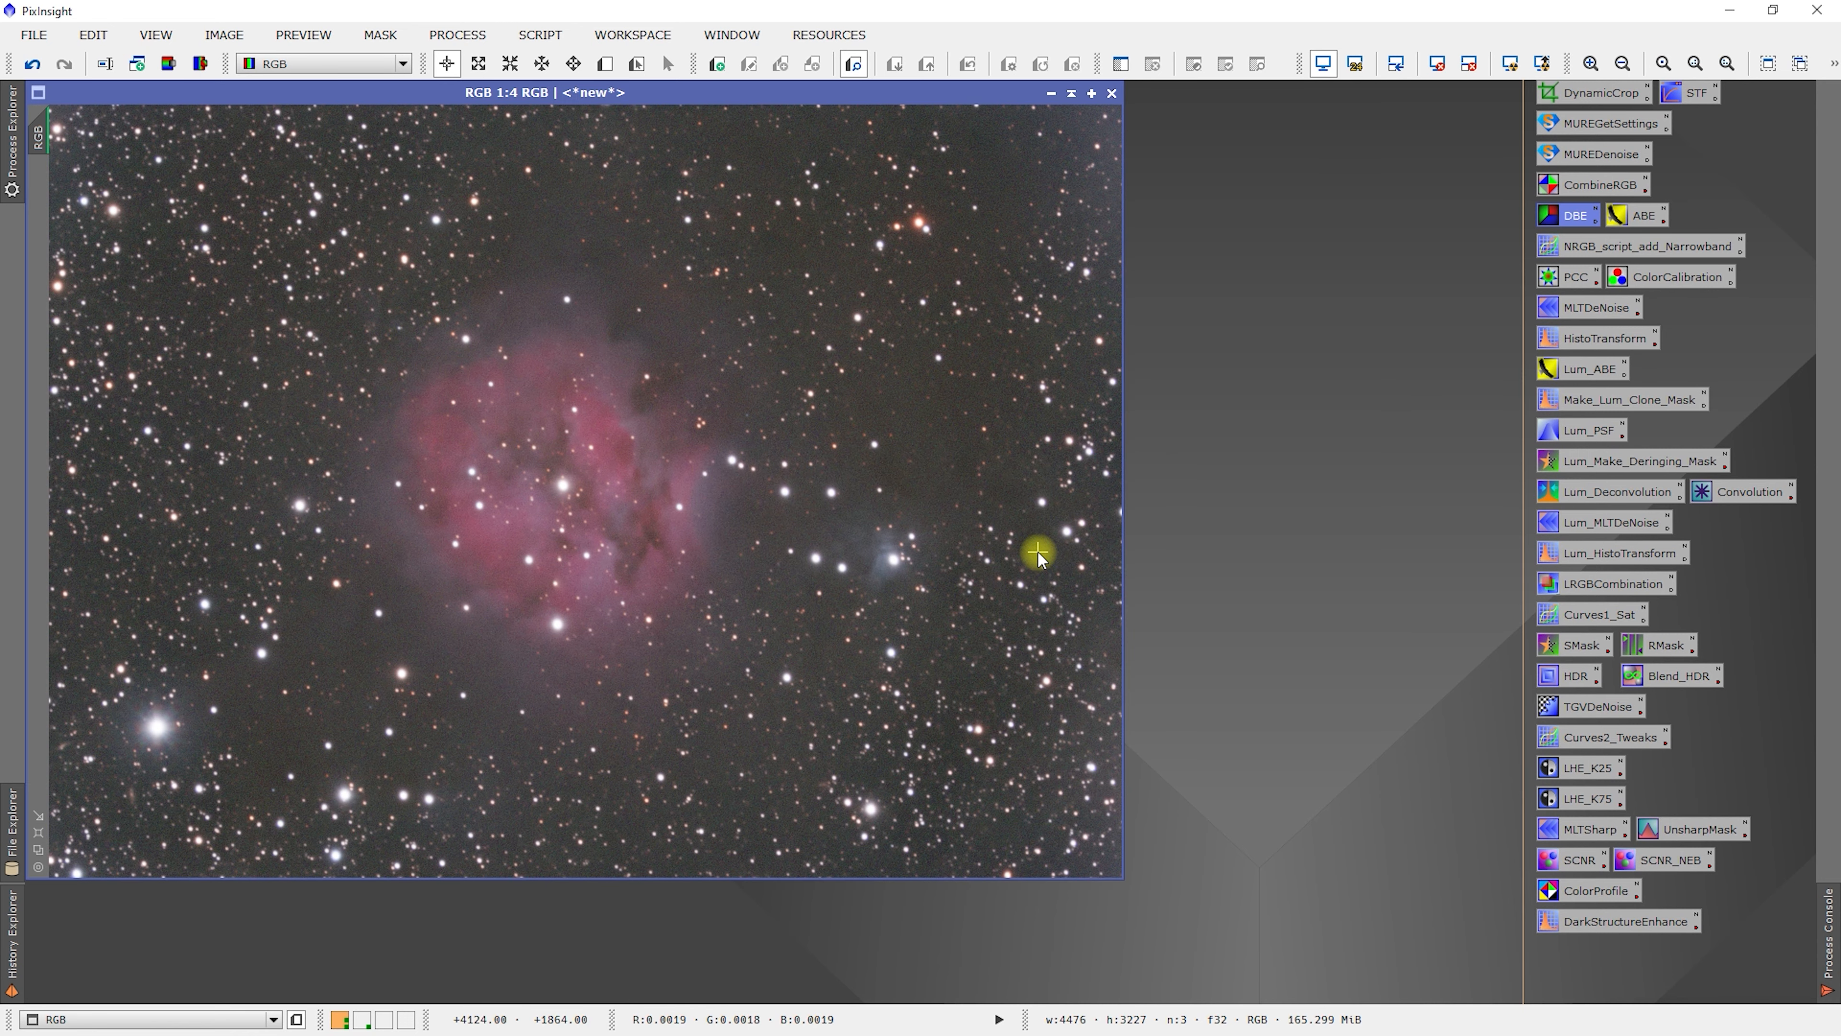